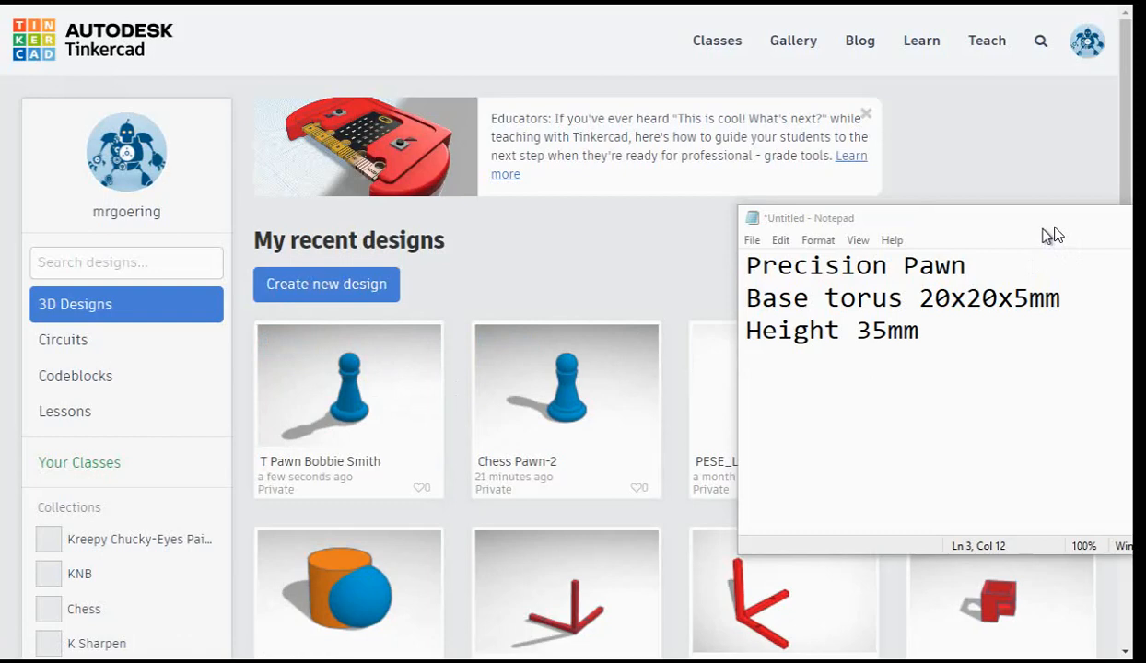
- Create a new 3D design with the shape library expanded beside the workplane
{"action": "left_click_drag", "start_coordinate": [1042, 225], "coordinate": [1055, 213]}
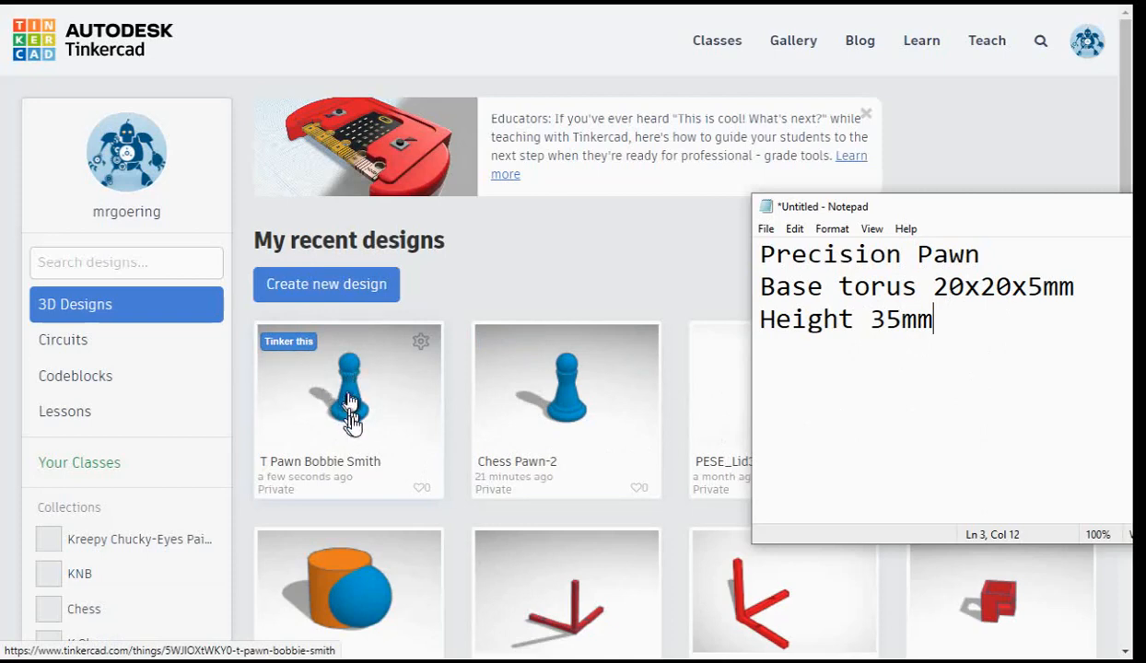
{"action": "left_click", "coordinate": [326, 289]}
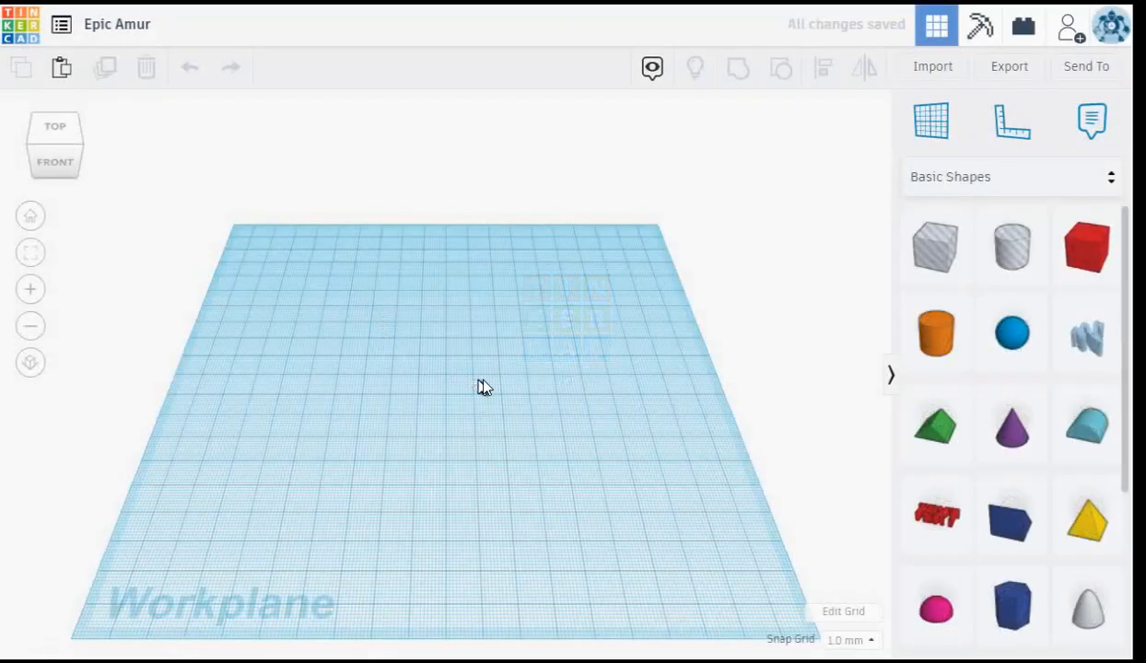
{"action": "left_click", "coordinate": [894, 379]}
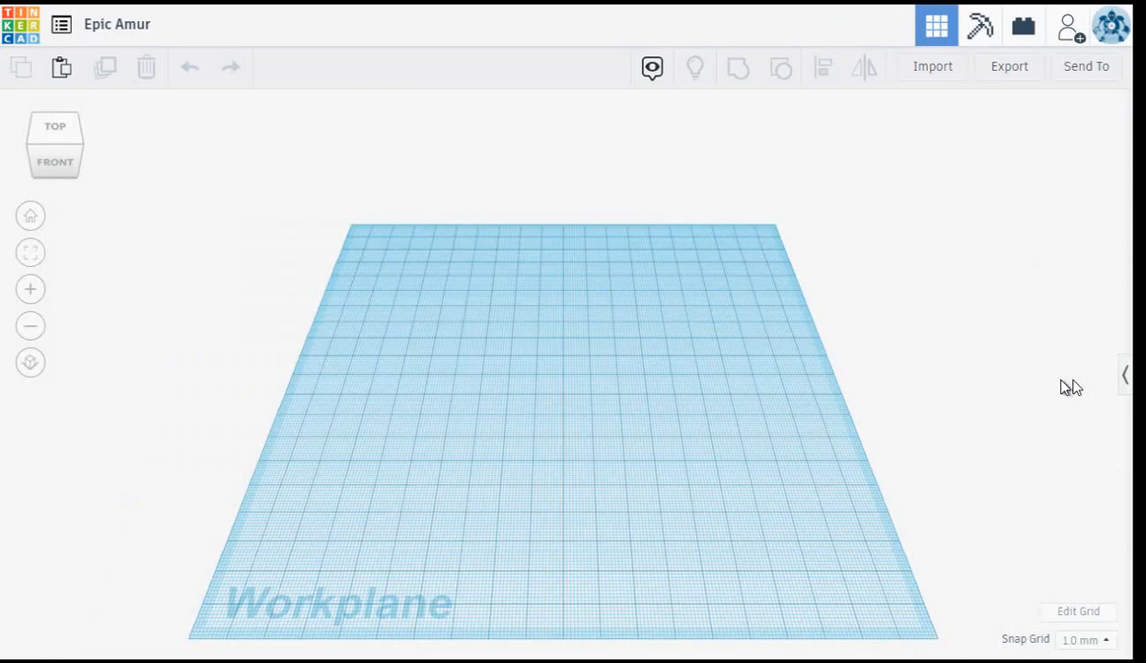
{"action": "left_click", "coordinate": [1127, 378]}
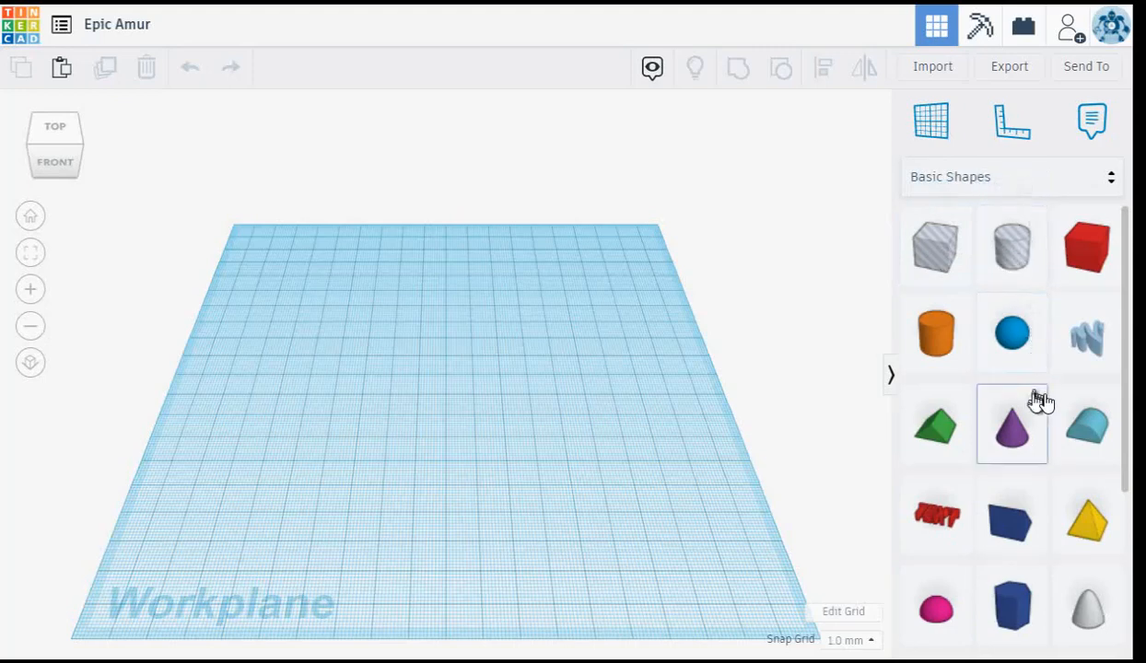
- Place a torus from the basic shapes near the middle of the workplane and check its base dimensions
{"action": "scroll", "coordinate": [1027, 420], "scroll_direction": "down", "scroll_amount": 1}
{"action": "scroll", "coordinate": [1027, 420], "scroll_direction": "down", "scroll_amount": 2}
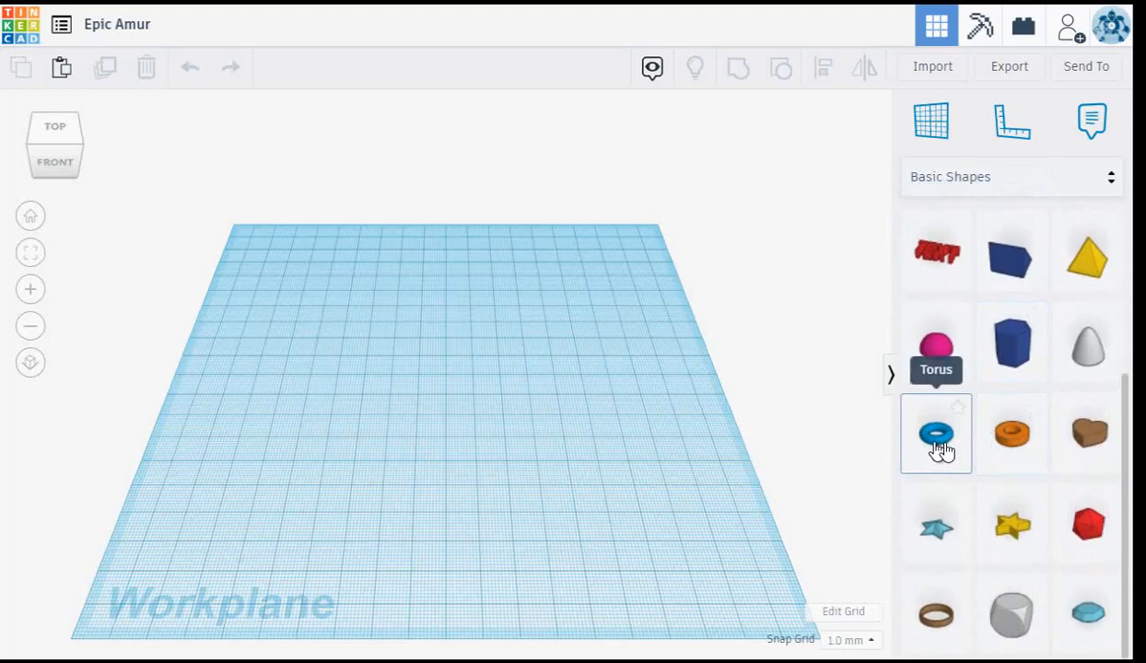
{"action": "left_click_drag", "start_coordinate": [939, 448], "coordinate": [451, 421]}
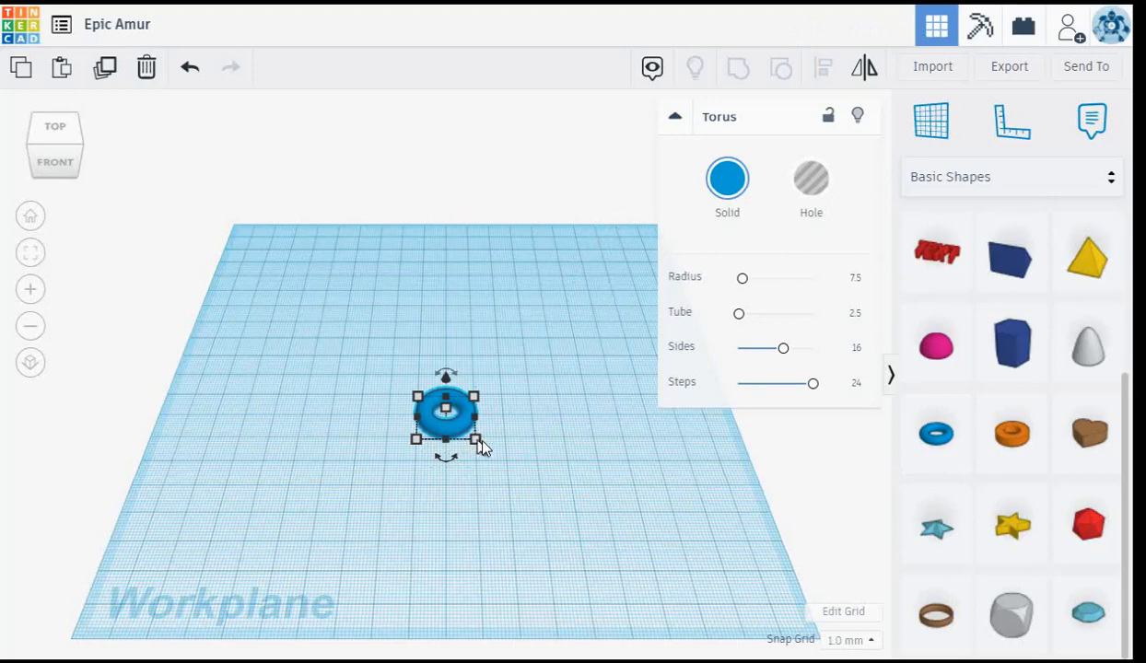
{"action": "mouse_move", "coordinate": [476, 440]}
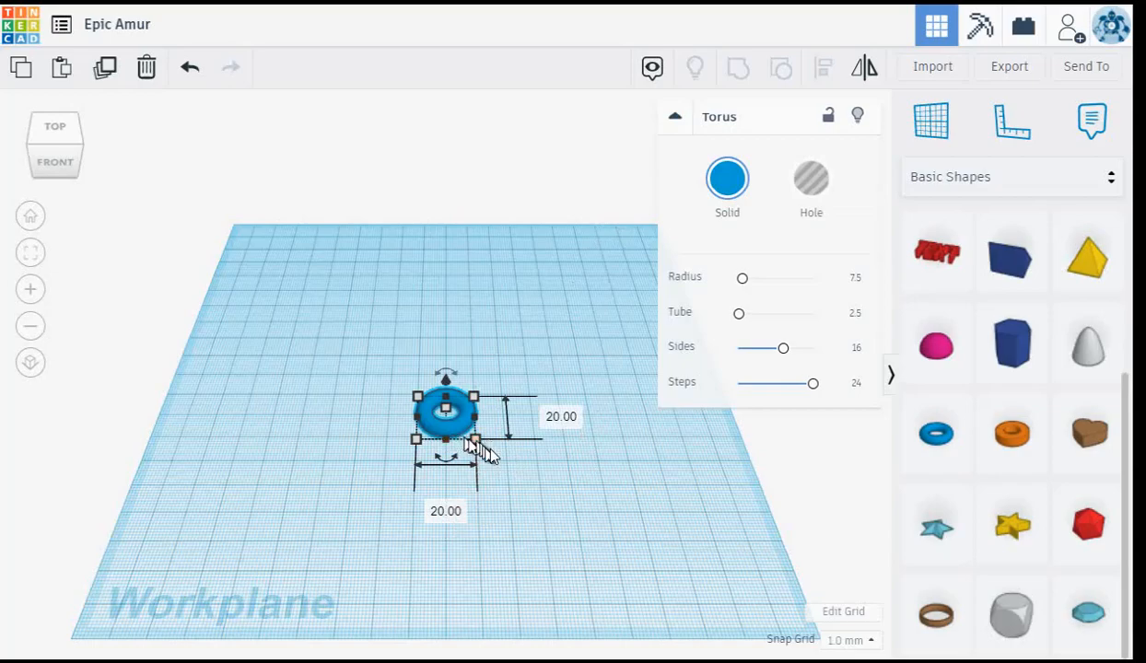
- Examine the torus up close from above and from underneath the workplane
{"action": "scroll", "coordinate": [510, 488], "scroll_direction": "up", "scroll_amount": 5}
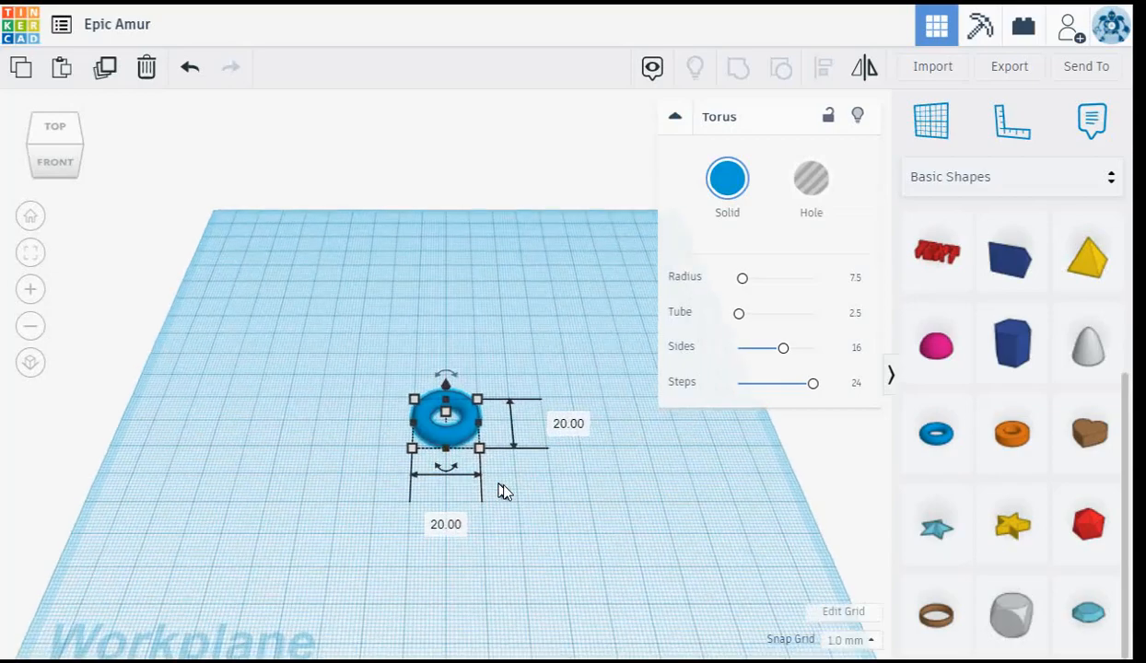
{"action": "scroll", "coordinate": [502, 491], "scroll_direction": "up", "scroll_amount": 3}
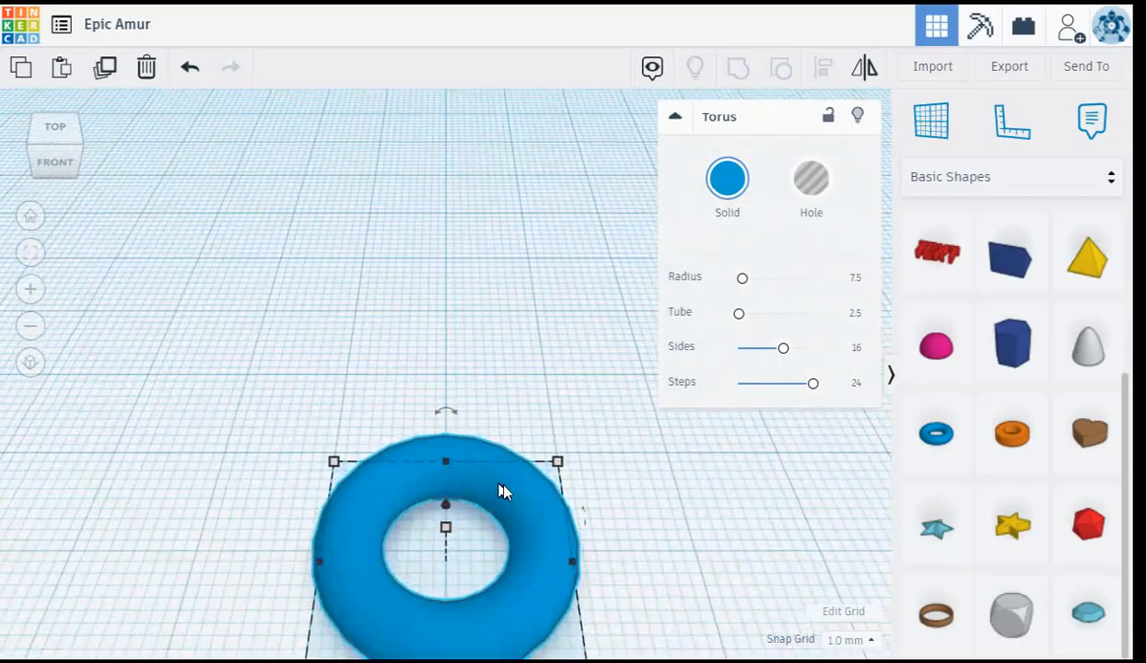
{"action": "scroll", "coordinate": [501, 491], "scroll_direction": "down", "scroll_amount": 1}
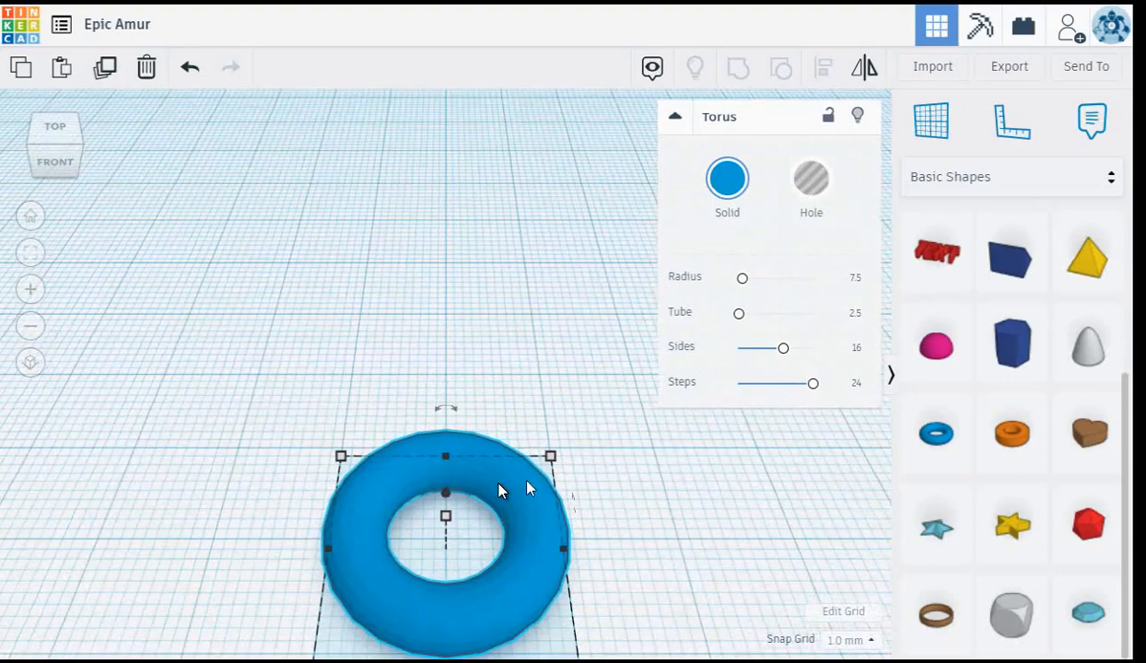
{"action": "scroll", "coordinate": [543, 474], "scroll_direction": "down", "scroll_amount": 1}
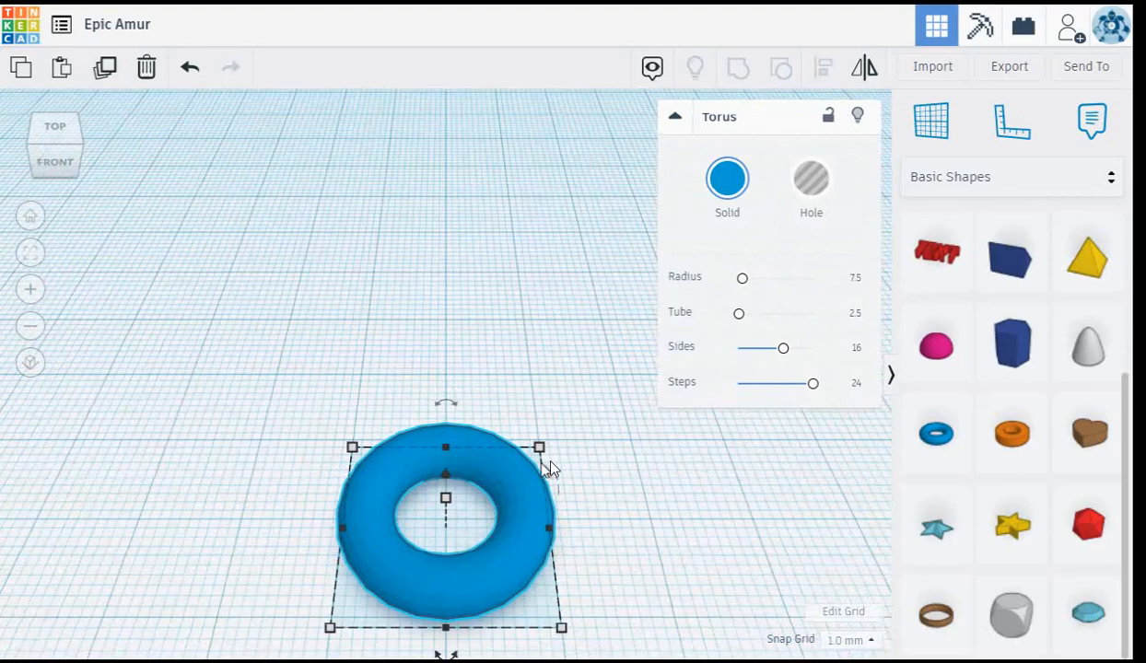
{"action": "scroll", "coordinate": [549, 468], "scroll_direction": "down", "scroll_amount": 1}
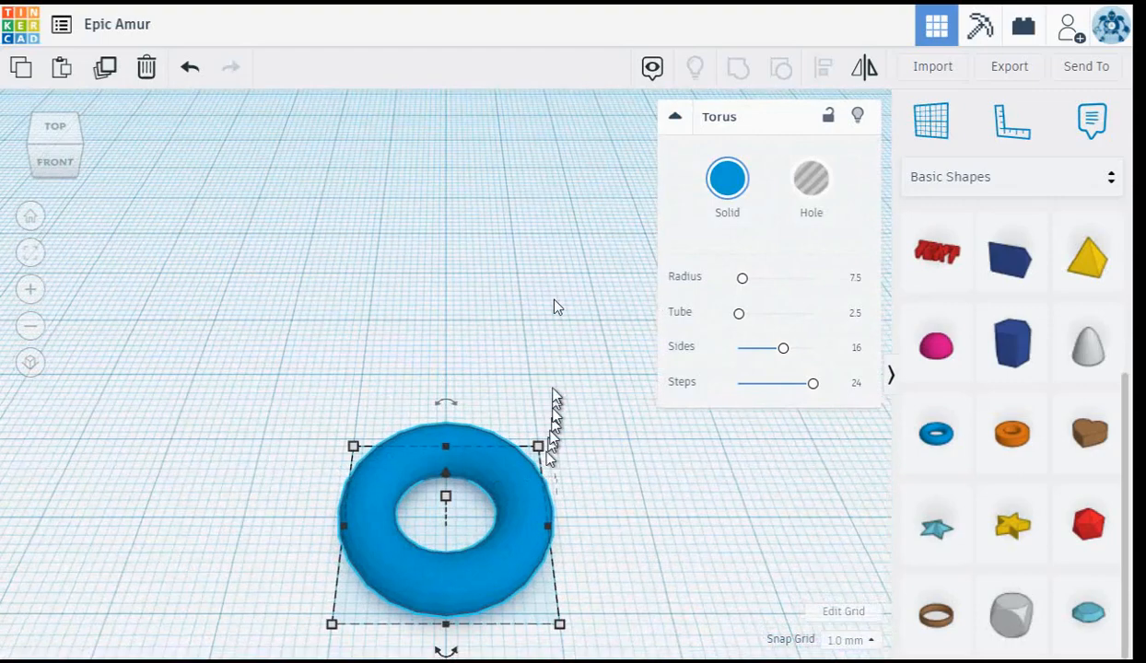
{"action": "scroll", "coordinate": [557, 299], "scroll_direction": "down", "scroll_amount": 1}
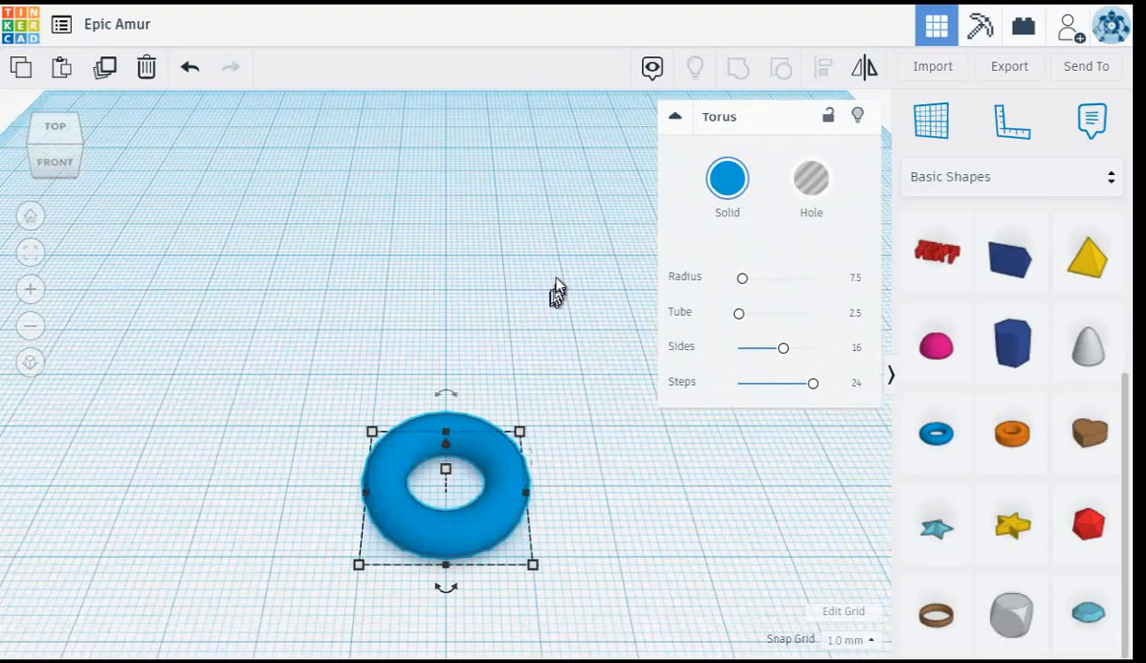
{"action": "middle_click_drag", "start_coordinate": [556, 287], "coordinate": [565, 55]}
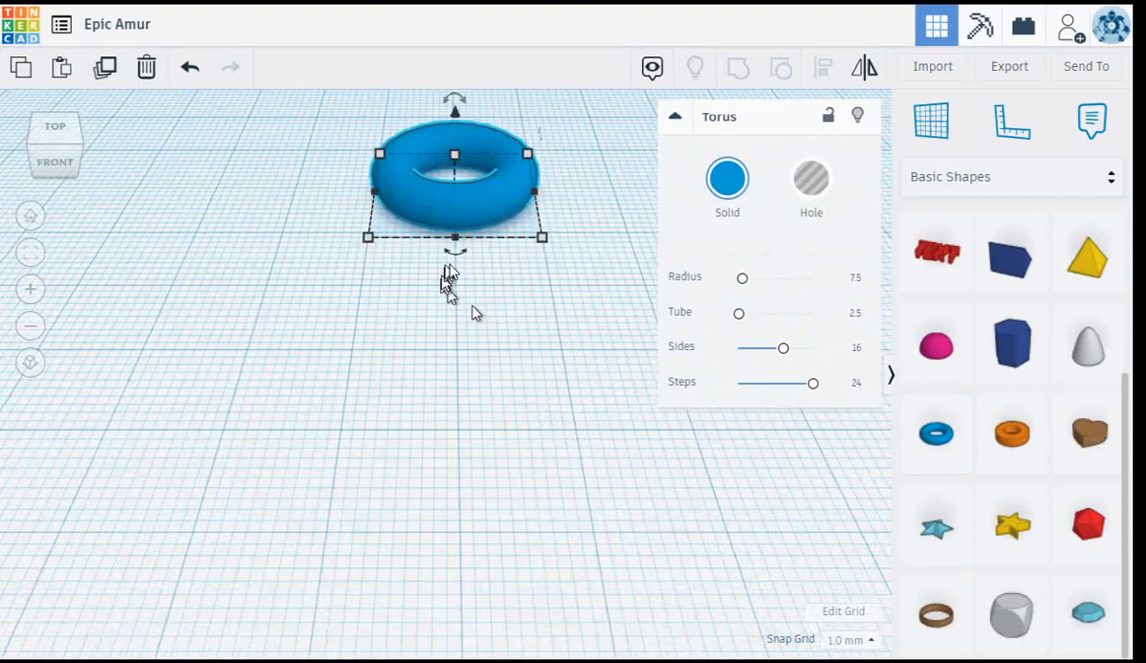
{"action": "middle_click_drag", "start_coordinate": [451, 279], "coordinate": [425, 423]}
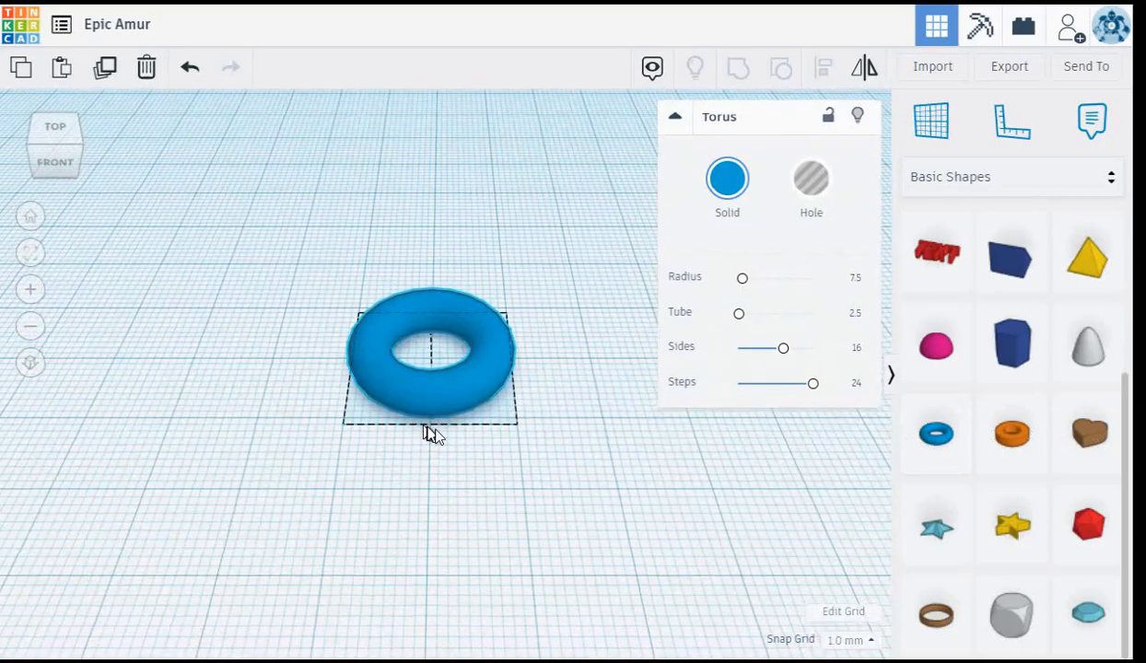
{"action": "middle_click_drag", "start_coordinate": [426, 431], "coordinate": [473, 461]}
{"action": "left_click", "coordinate": [473, 460]}
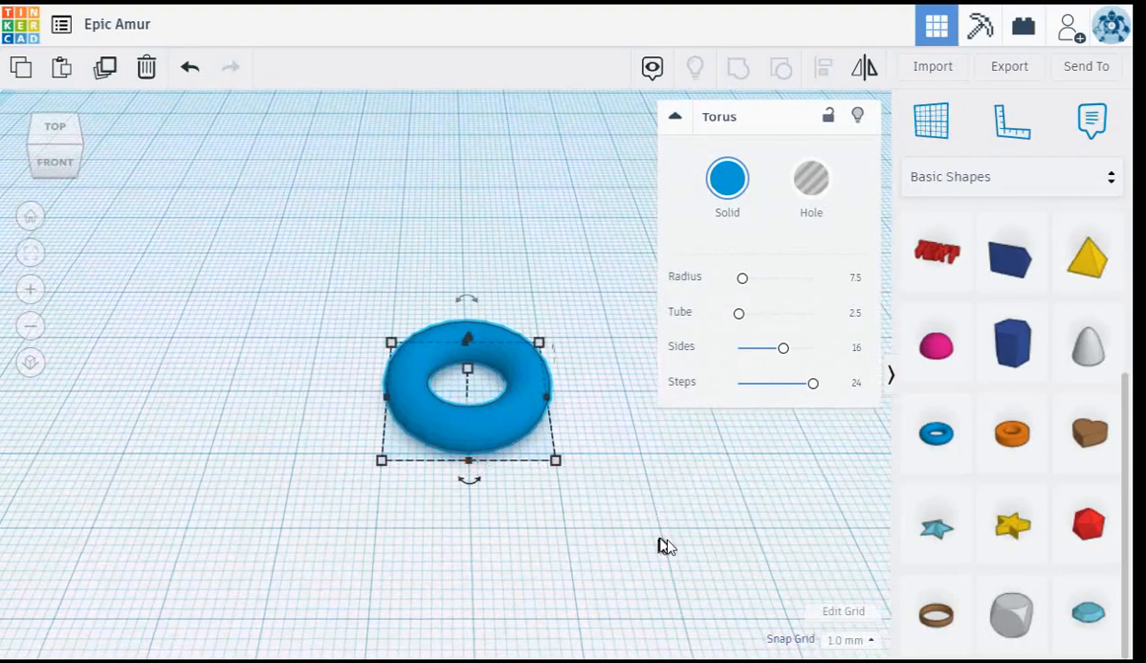
{"action": "right_click_drag", "start_coordinate": [663, 539], "coordinate": [634, 315]}
{"action": "scroll", "coordinate": [460, 248], "scroll_direction": "up", "scroll_amount": 5}
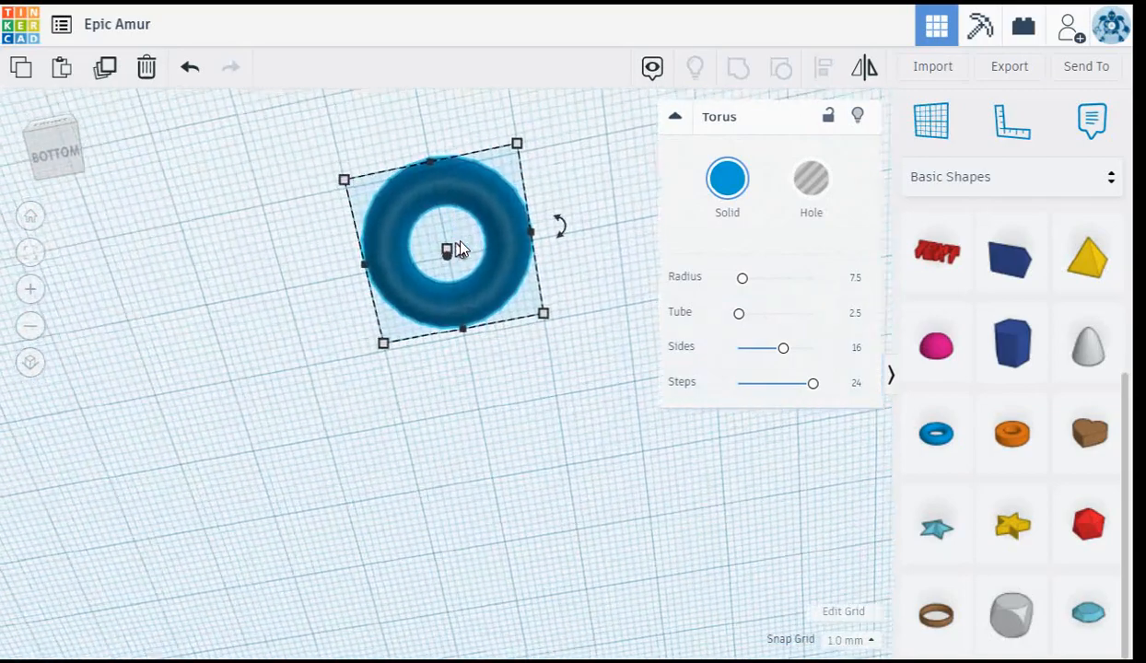
{"action": "middle_click_drag", "start_coordinate": [460, 236], "coordinate": [462, 376]}
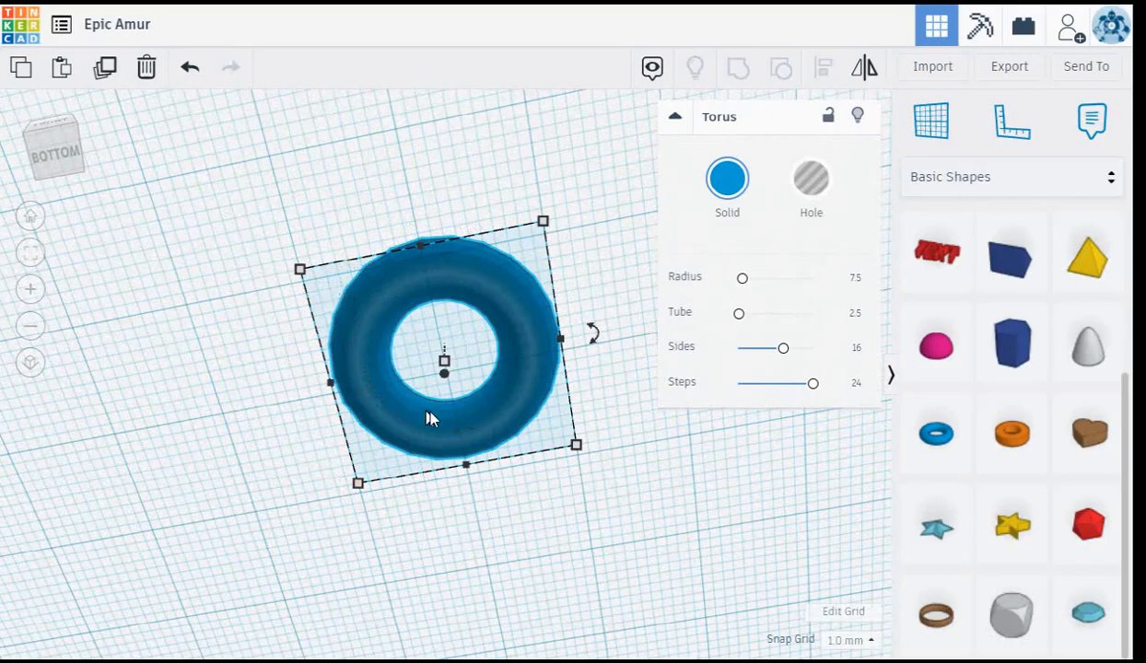
{"action": "right_click_drag", "start_coordinate": [462, 352], "coordinate": [491, 616]}
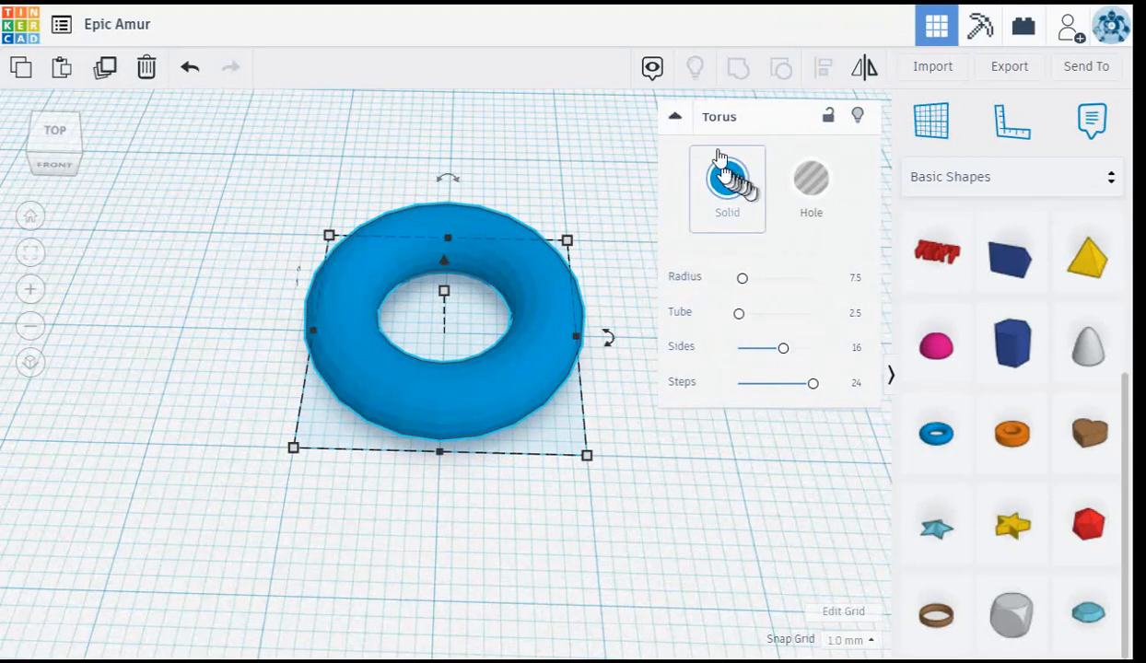
- Collapse the torus's shape settings and check its height
{"action": "left_click", "coordinate": [678, 119]}
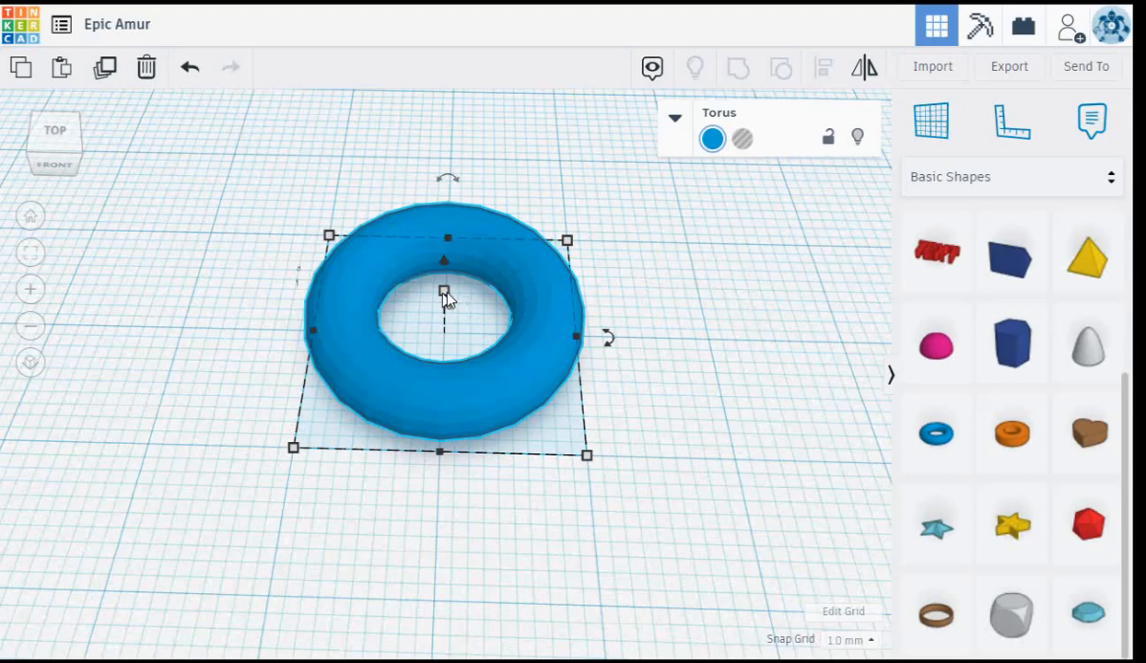
{"action": "mouse_move", "coordinate": [444, 292]}
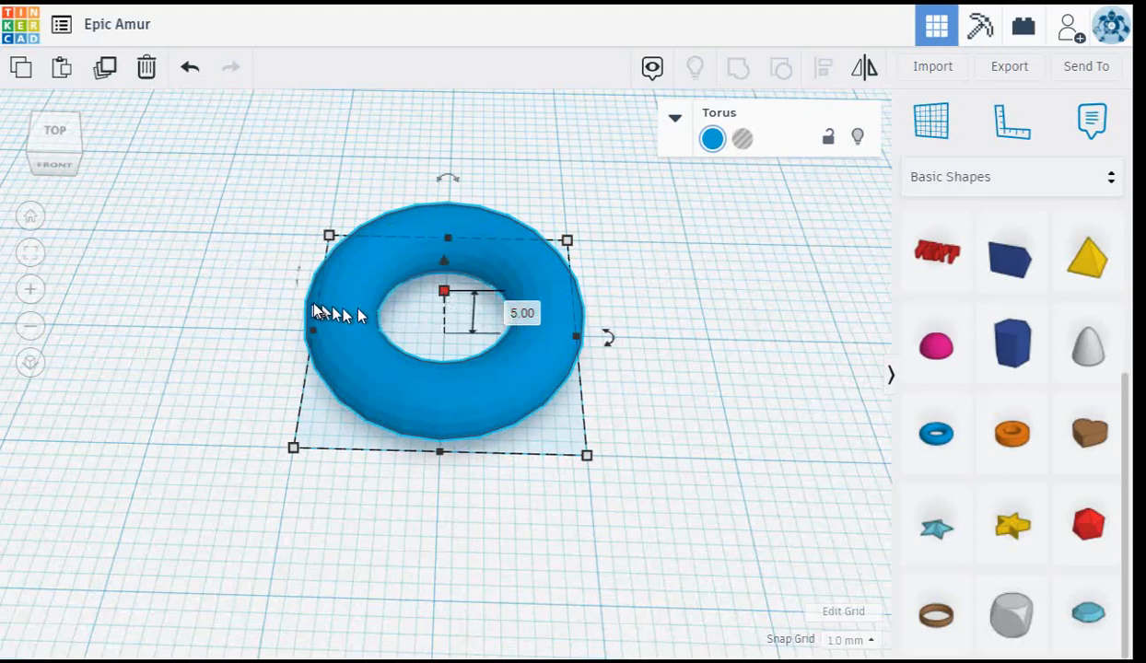
{"action": "left_click", "coordinate": [203, 284]}
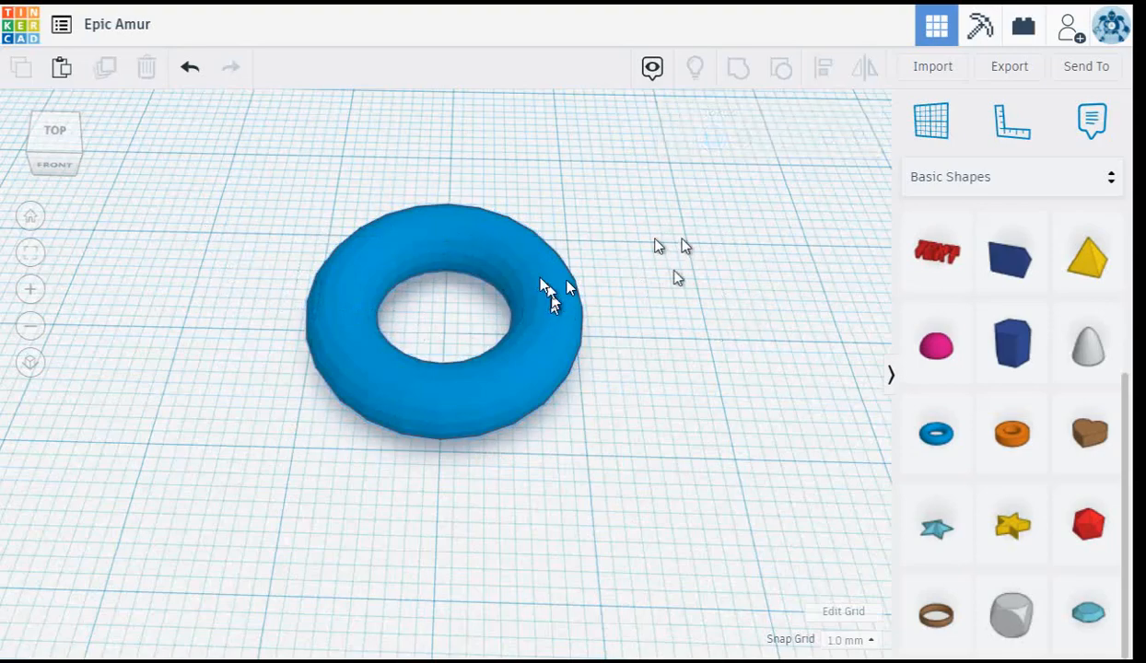
- Add a cone from the basic shapes beside the torus and move it onto the torus
{"action": "right_click_drag", "start_coordinate": [729, 353], "coordinate": [744, 314]}
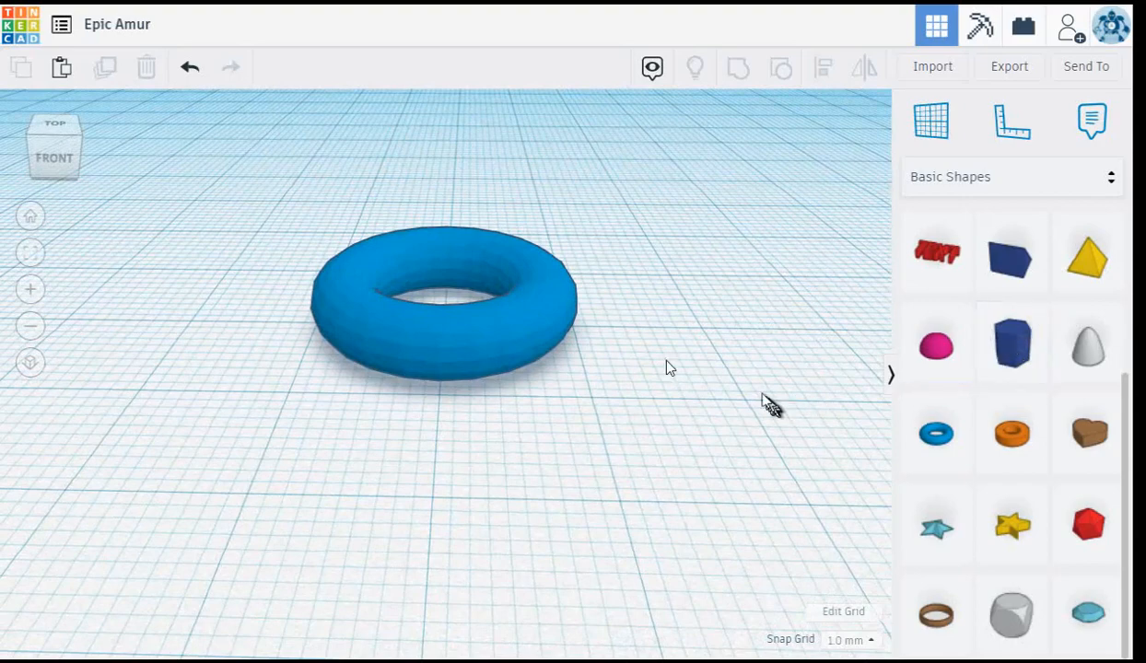
{"action": "scroll", "coordinate": [419, 466], "scroll_direction": "down", "scroll_amount": 3}
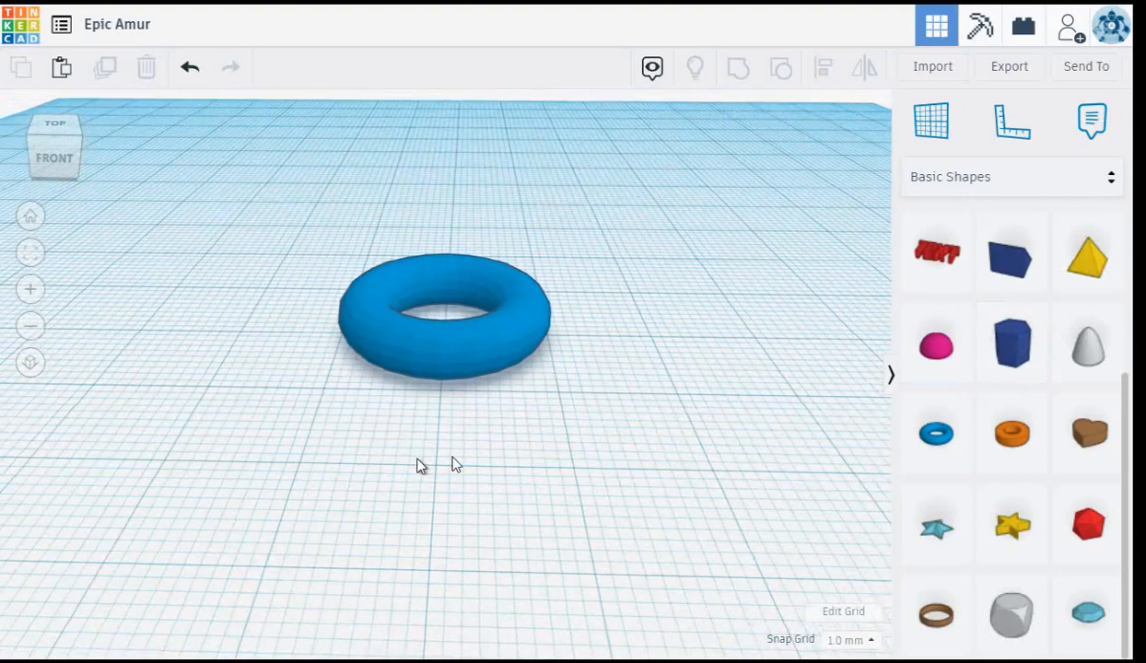
{"action": "right_click_drag", "start_coordinate": [501, 420], "coordinate": [407, 497]}
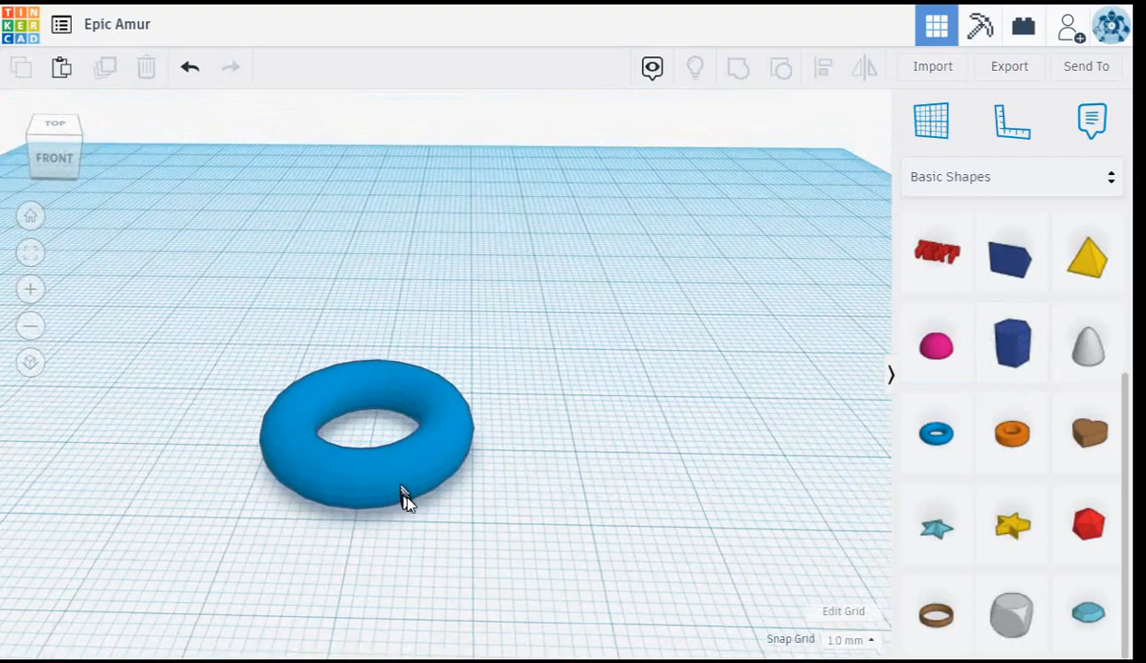
{"action": "scroll", "coordinate": [1034, 455], "scroll_direction": "up", "scroll_amount": 2}
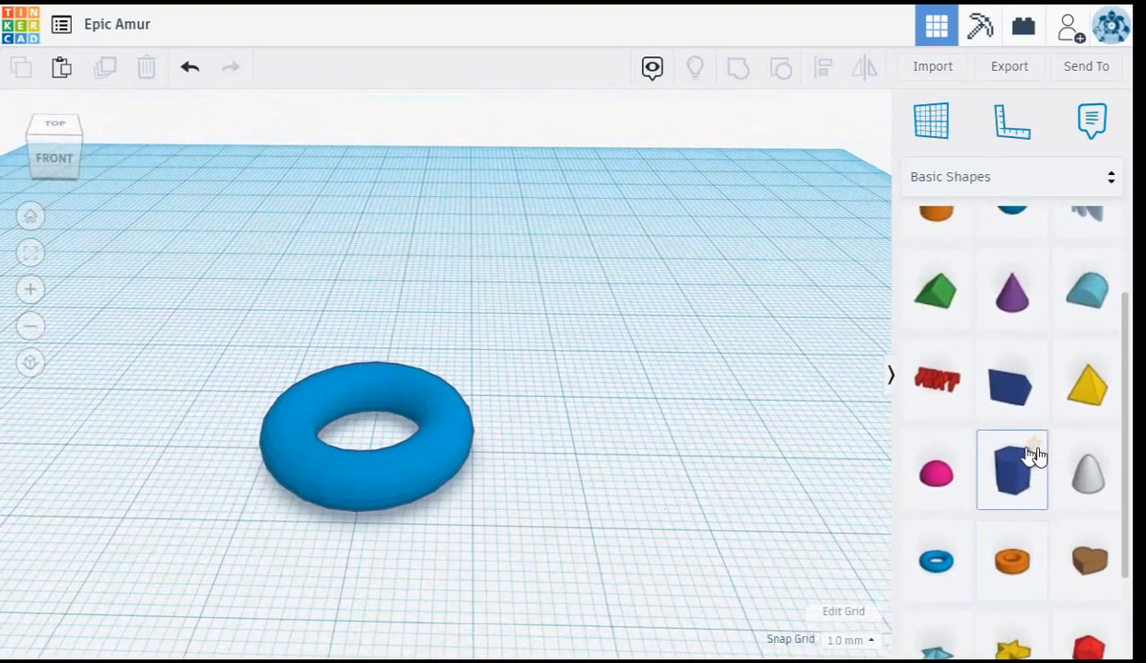
{"action": "scroll", "coordinate": [1036, 455], "scroll_direction": "up", "scroll_amount": 2}
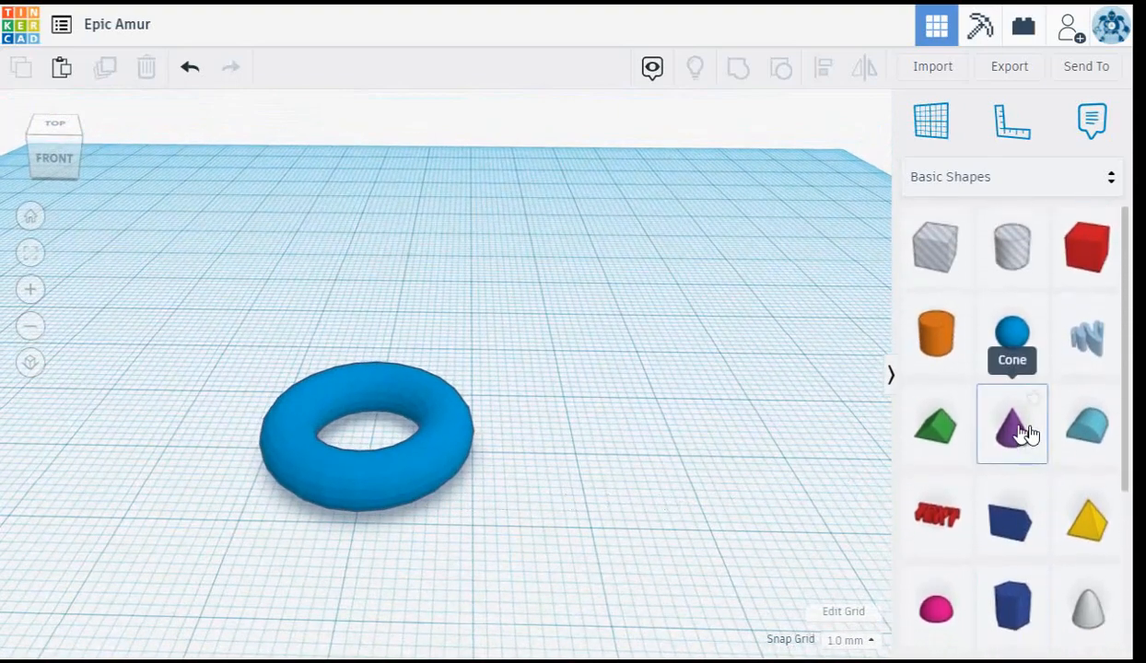
{"action": "left_click_drag", "start_coordinate": [1015, 434], "coordinate": [620, 448]}
{"action": "left_click", "coordinate": [622, 449]}
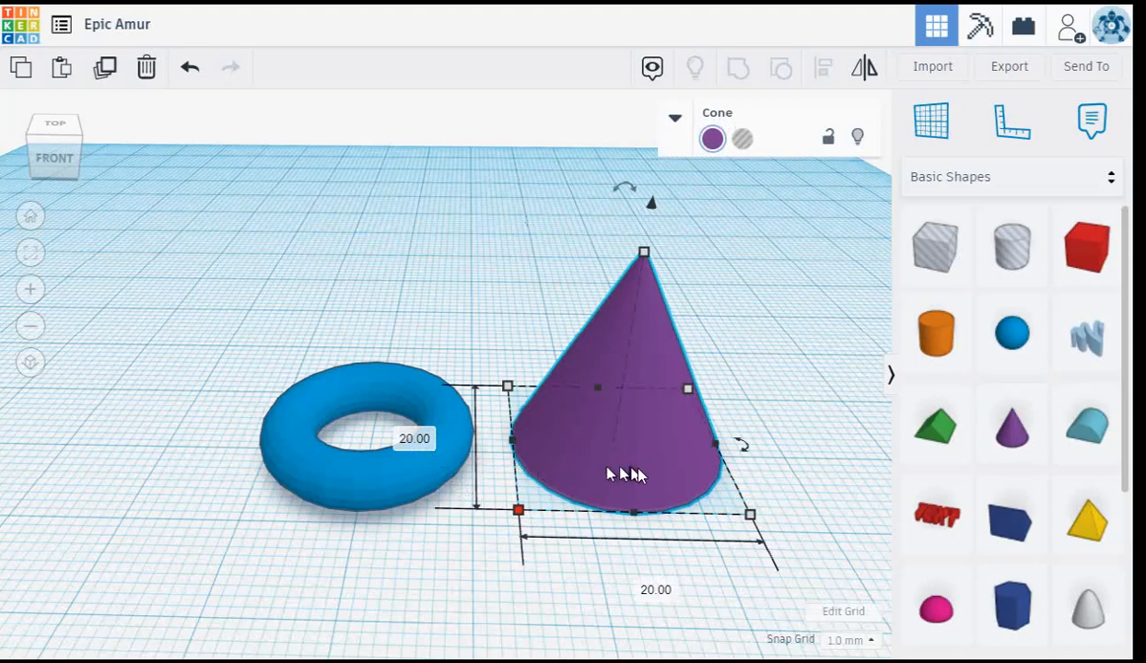
{"action": "left_click_drag", "start_coordinate": [648, 473], "coordinate": [378, 480]}
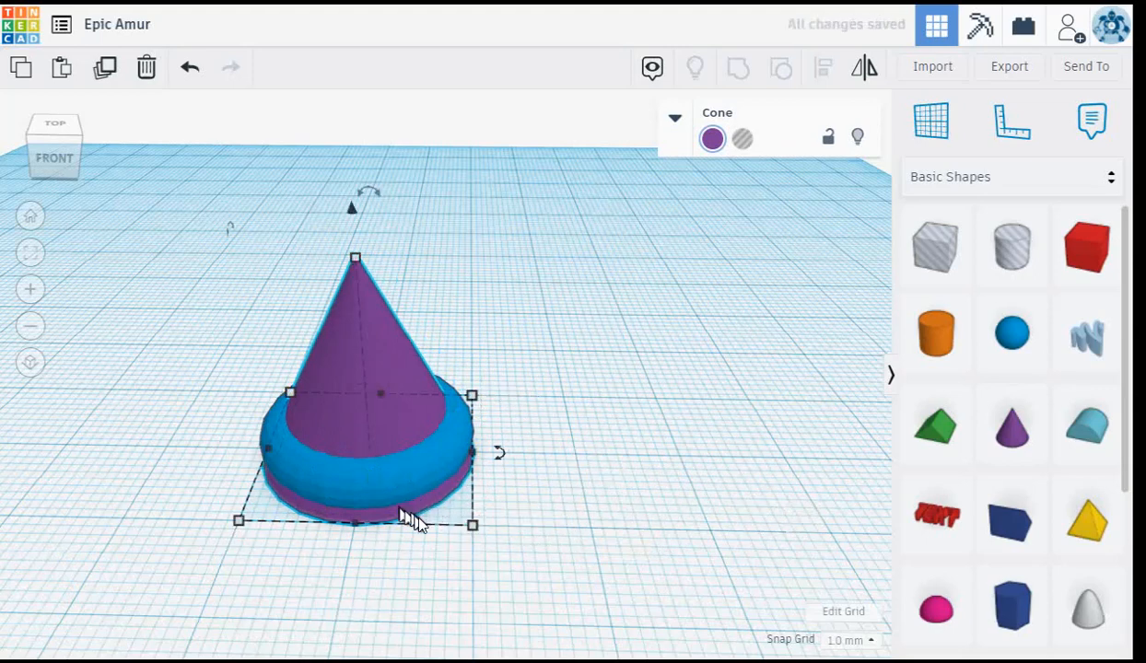
- Resize the base of the cone on the torus to 16 x 16 mm
{"action": "scroll", "coordinate": [410, 522], "scroll_direction": "up", "scroll_amount": 3}
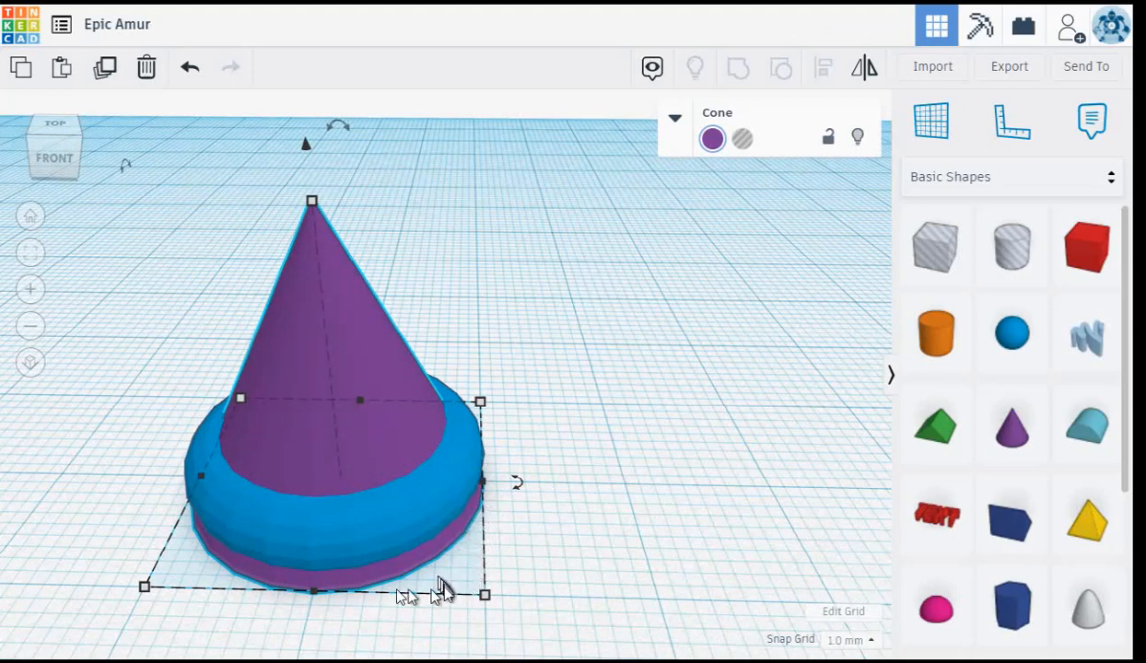
{"action": "mouse_move", "coordinate": [486, 597]}
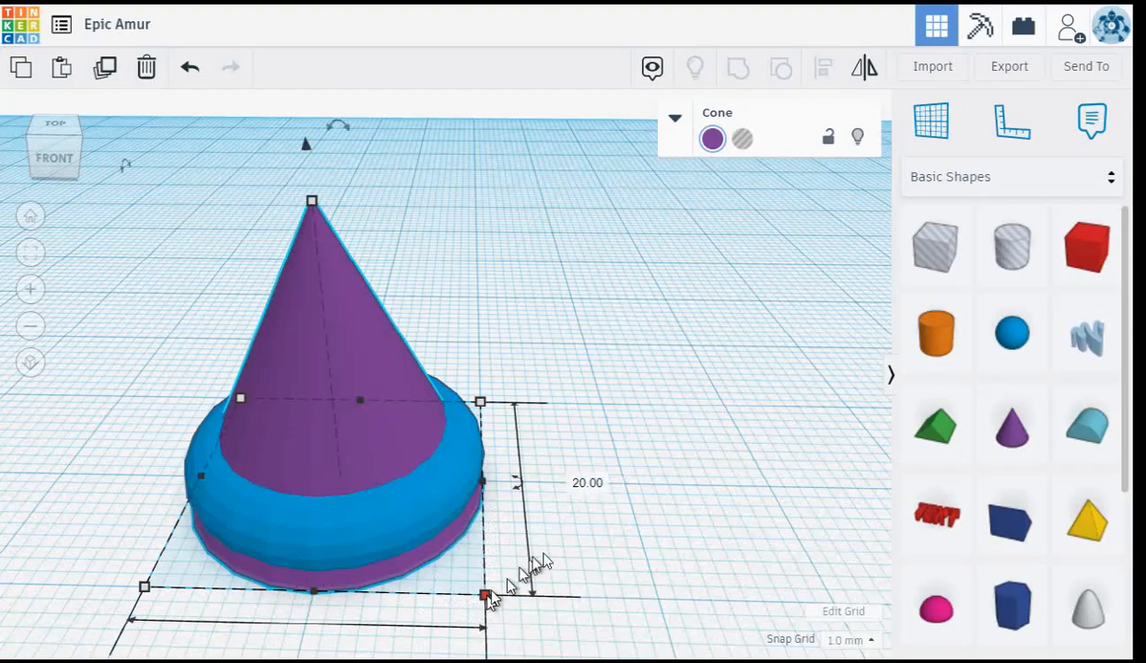
{"action": "scroll", "coordinate": [635, 427], "scroll_direction": "up", "scroll_amount": 4}
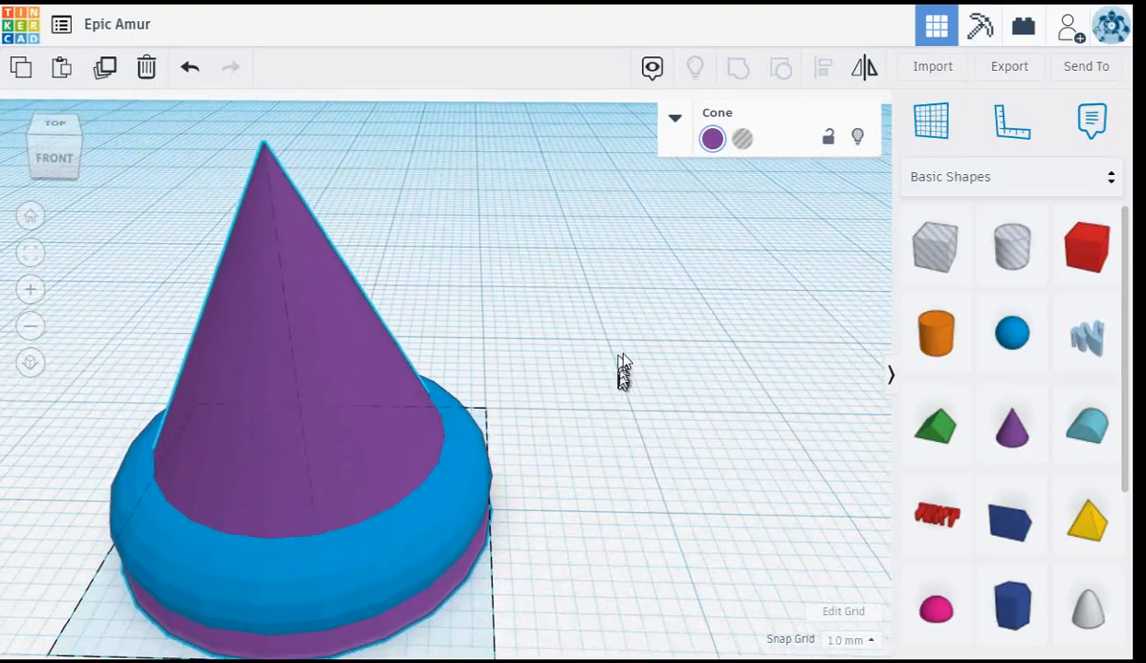
{"action": "middle_click_drag", "start_coordinate": [624, 369], "coordinate": [624, 236]}
{"action": "mouse_move", "coordinate": [500, 378]}
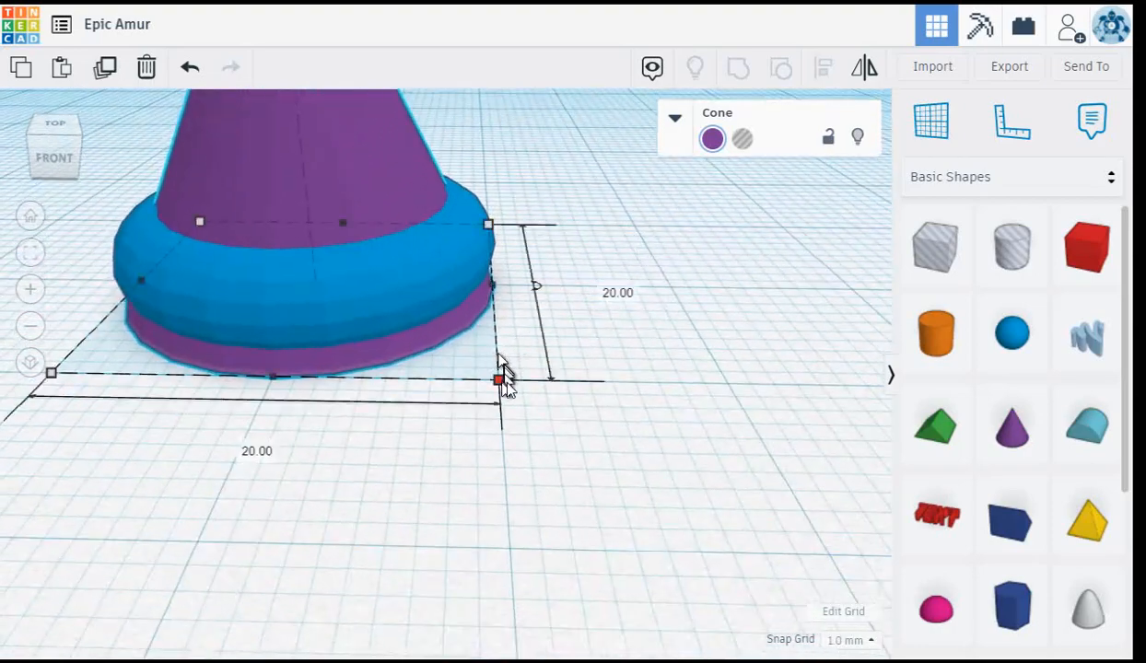
{"action": "left_click", "coordinate": [603, 287]}
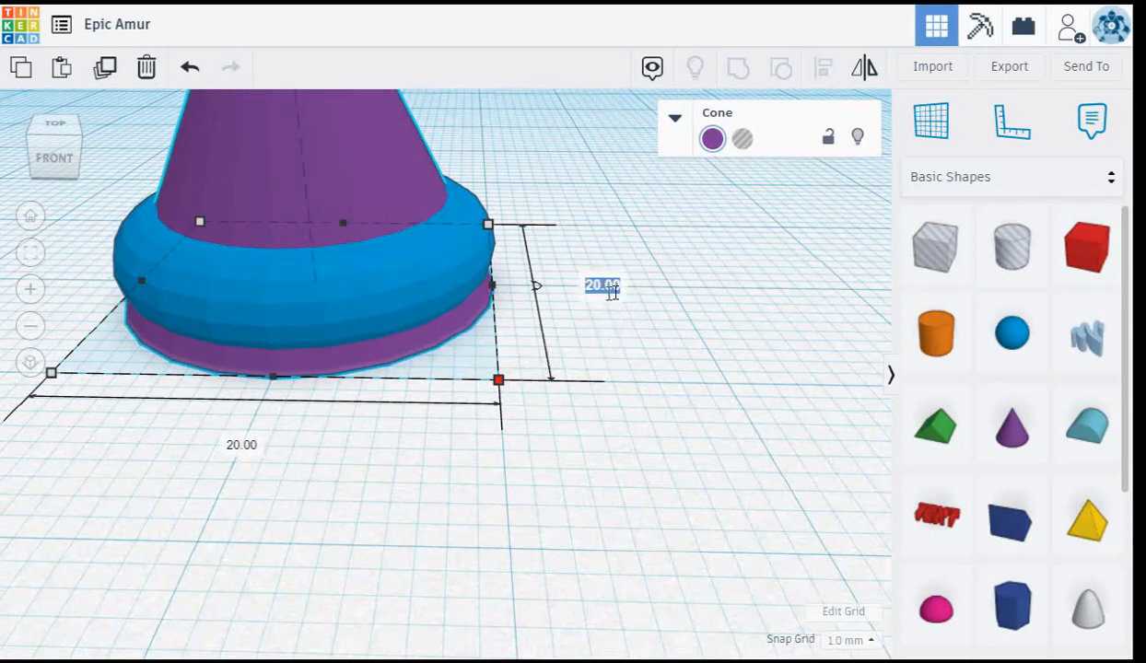
{"action": "type", "text": "16"}
{"action": "left_click", "coordinate": [242, 445]}
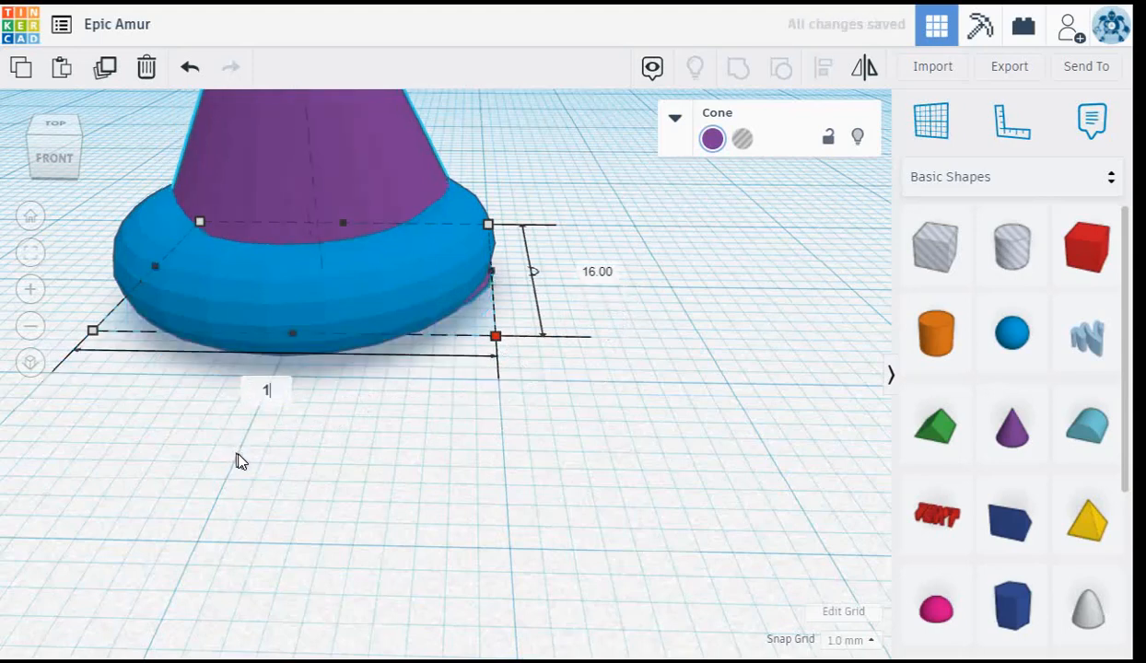
{"action": "key", "text": "Return"}
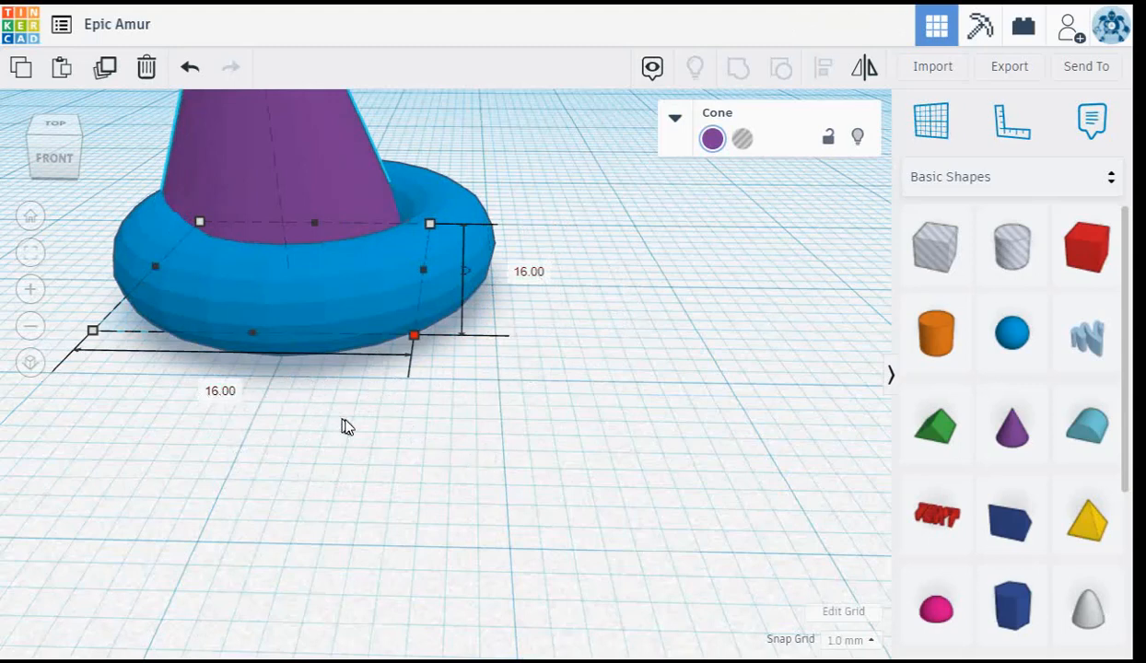
- Nudge the 16 mm cone sideways and toward the front to centre it on the torus
{"action": "key", "text": "Right"}
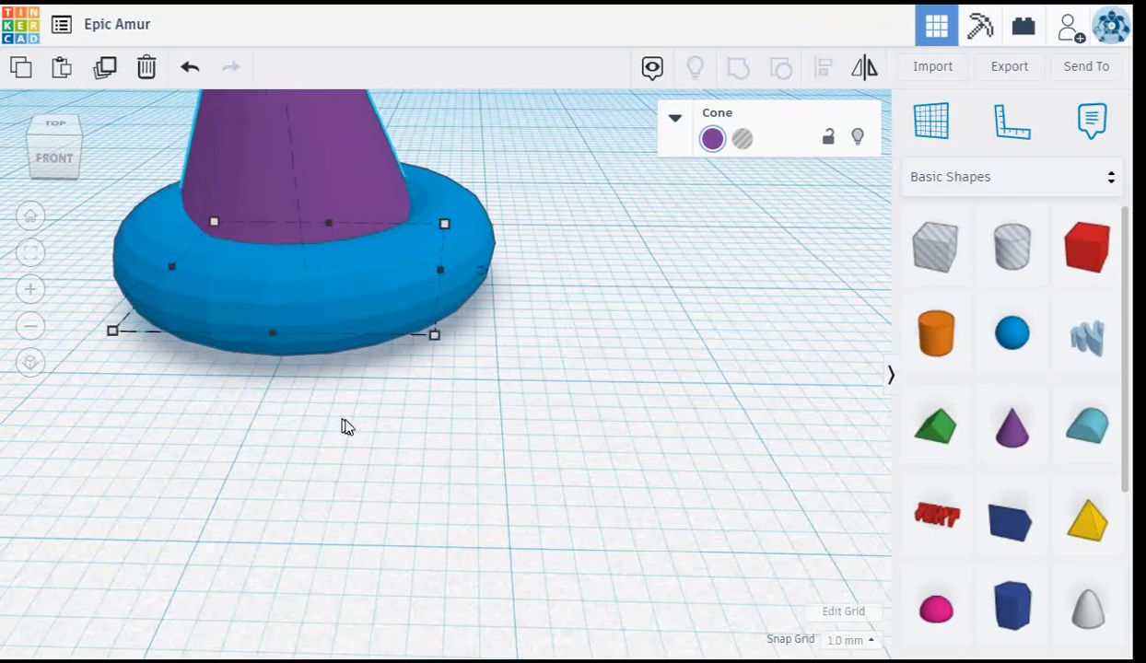
{"action": "key", "text": "Right"}
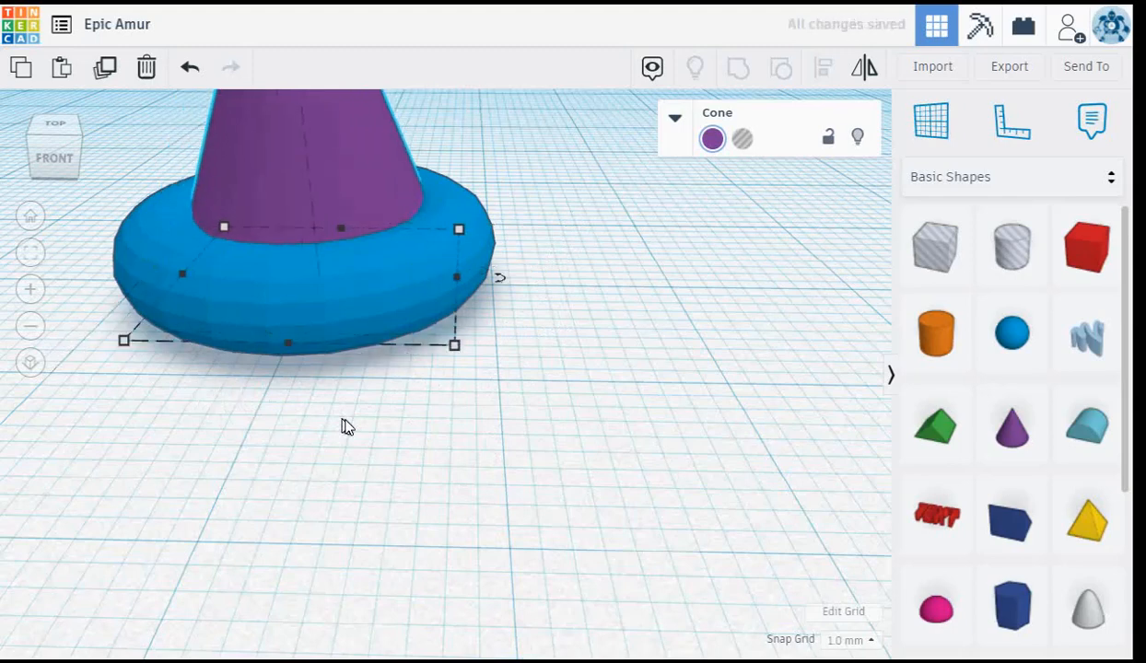
{"action": "key", "text": "Down"}
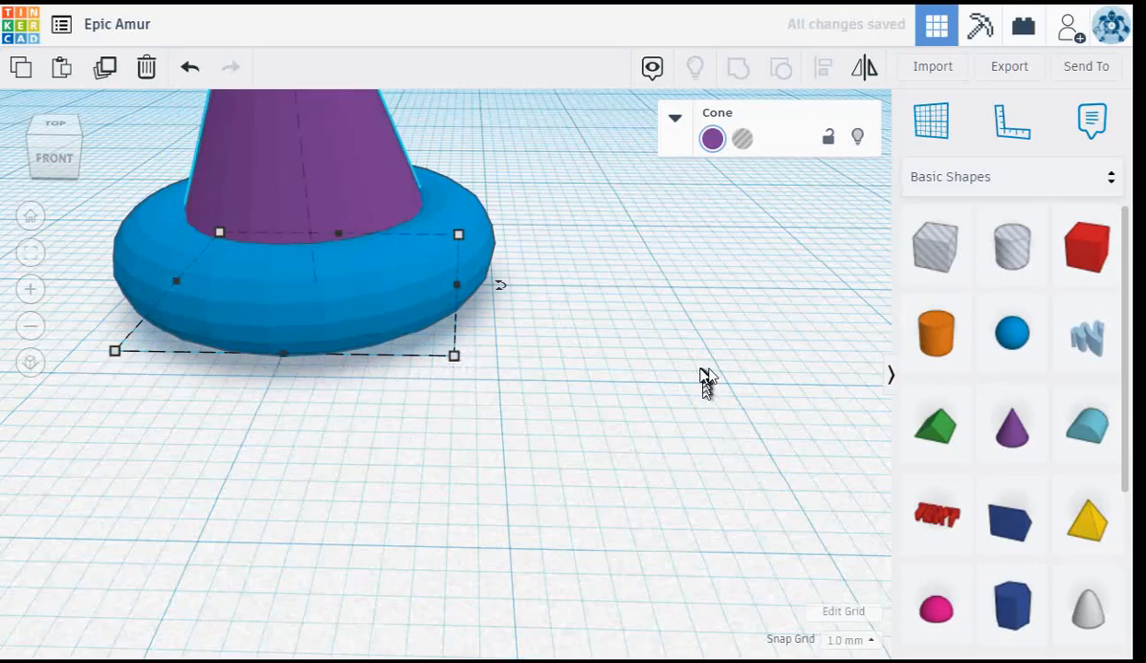
- Set the height of the cone on the torus to 34 mm
{"action": "scroll", "coordinate": [689, 361], "scroll_direction": "down", "scroll_amount": 1}
{"action": "scroll", "coordinate": [692, 365], "scroll_direction": "down", "scroll_amount": 5}
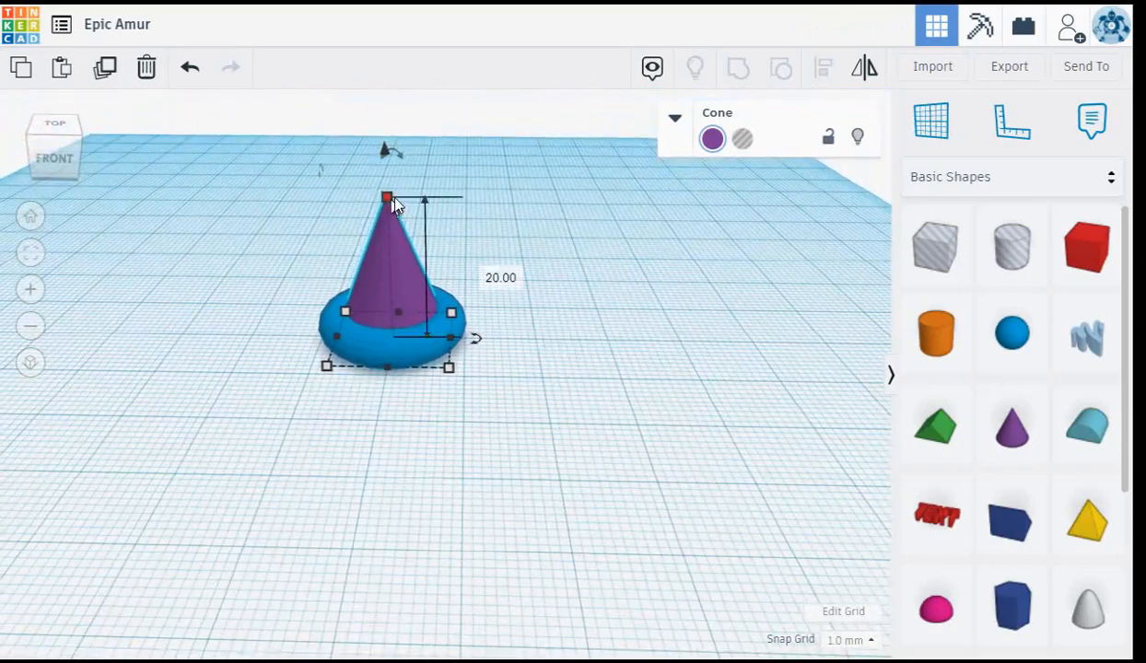
{"action": "right_click_drag", "start_coordinate": [514, 327], "coordinate": [571, 391]}
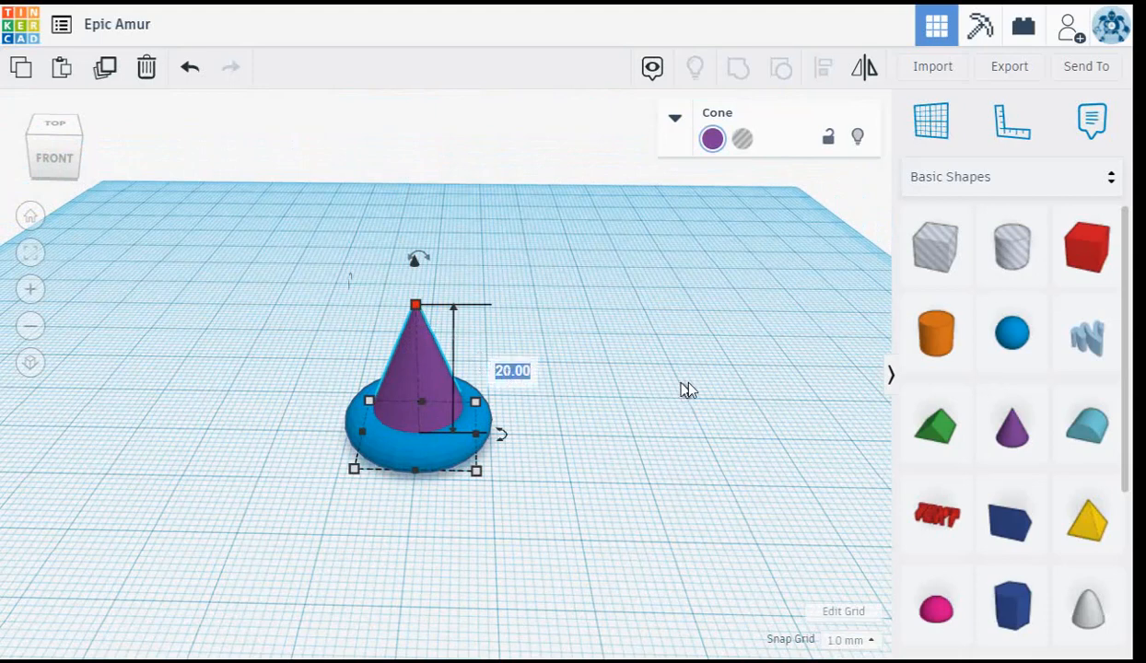
{"action": "type", "text": "34"}
{"action": "key", "text": "Return"}
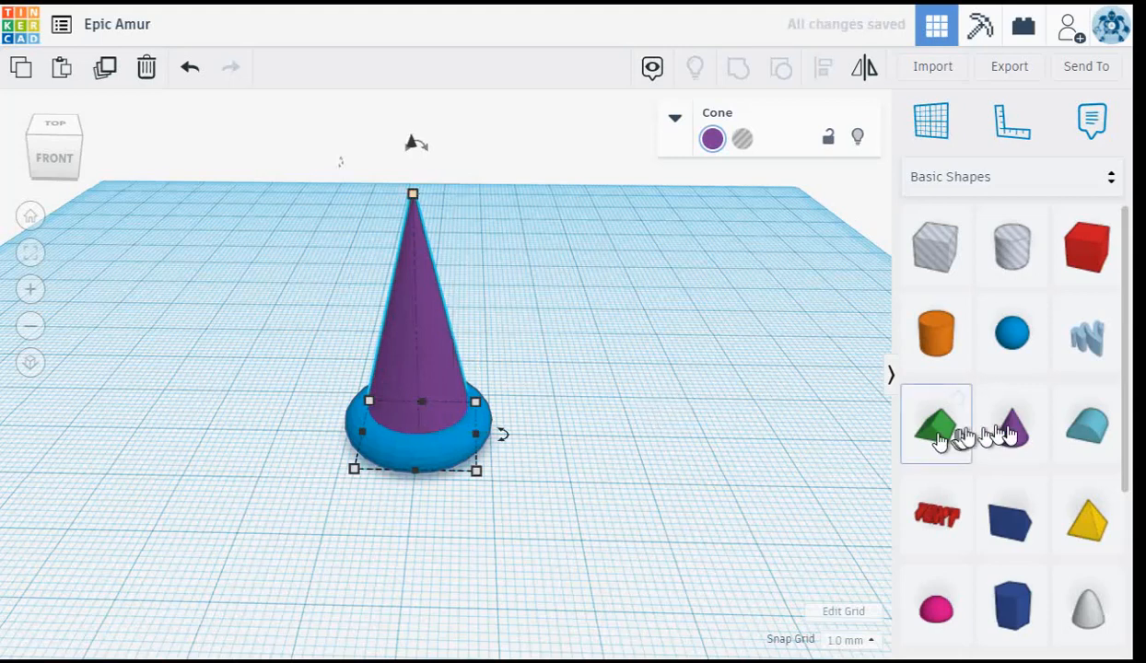
- Add a second cone from the basic shapes beside the pawn and resize its base to 8 x 8 mm
{"action": "left_click_drag", "start_coordinate": [1019, 440], "coordinate": [603, 424]}
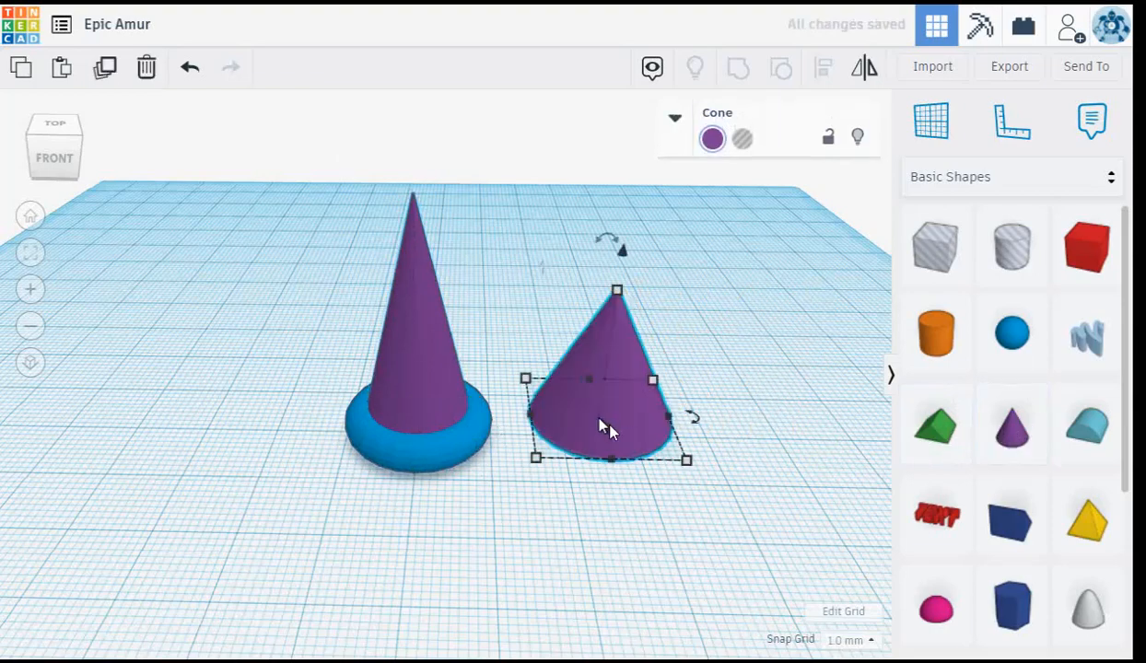
{"action": "right_click_drag", "start_coordinate": [753, 491], "coordinate": [739, 460]}
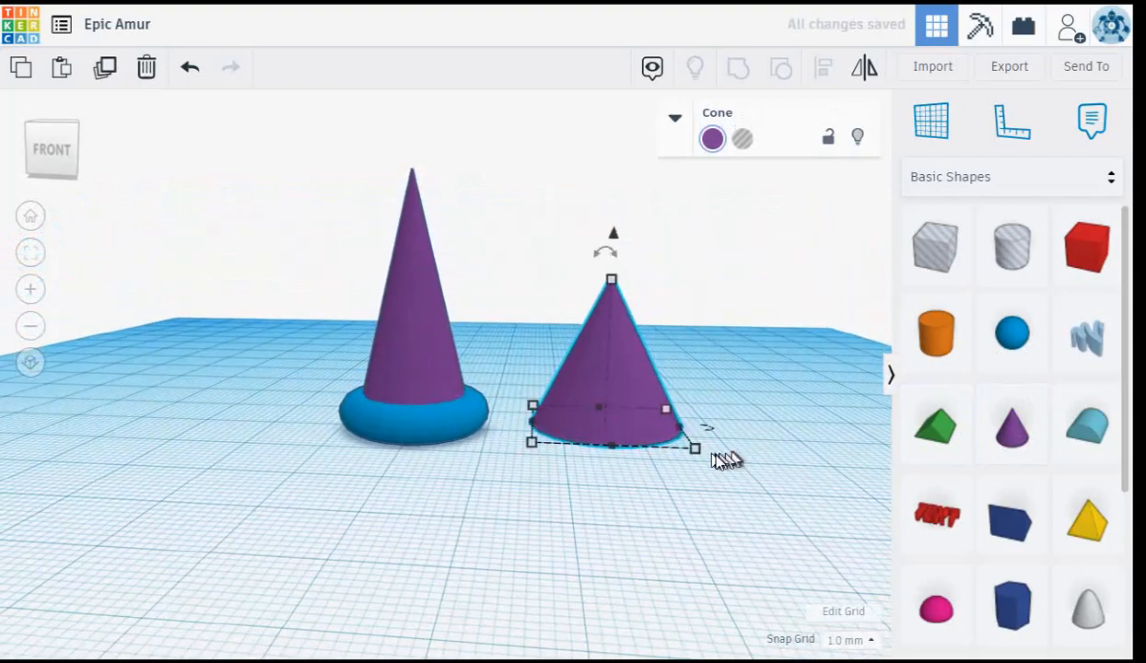
{"action": "mouse_move", "coordinate": [532, 444]}
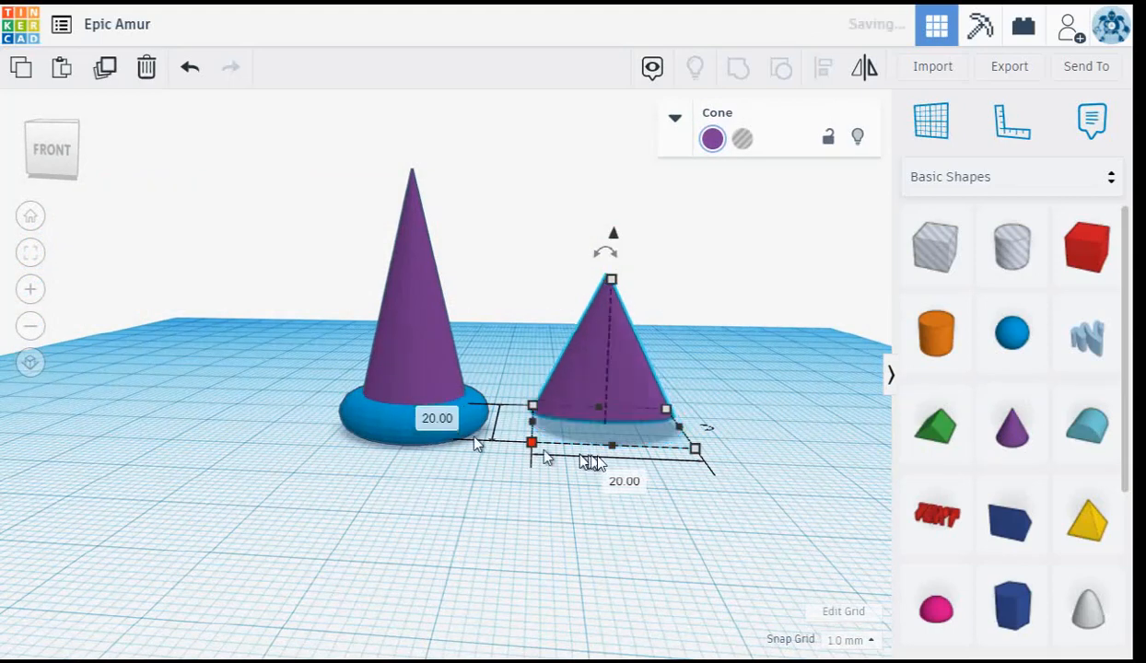
{"action": "type", "text": "8"}
{"action": "key", "text": "Return"}
{"action": "left_click", "coordinate": [622, 451]}
{"action": "type", "text": "8"}
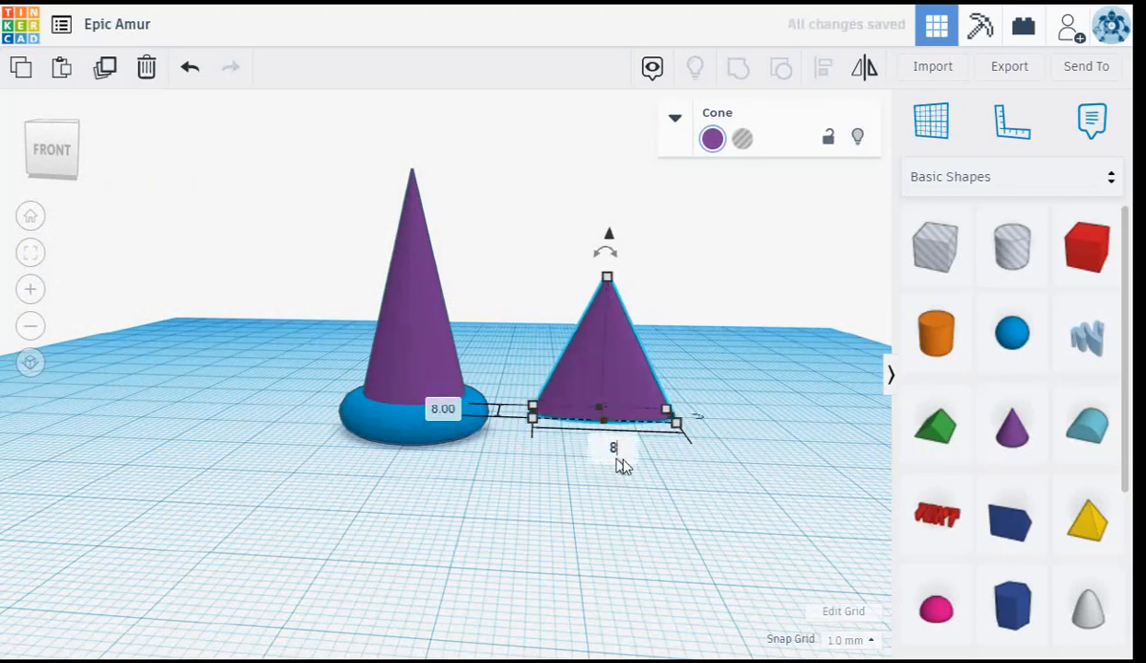
{"action": "key", "text": "Return"}
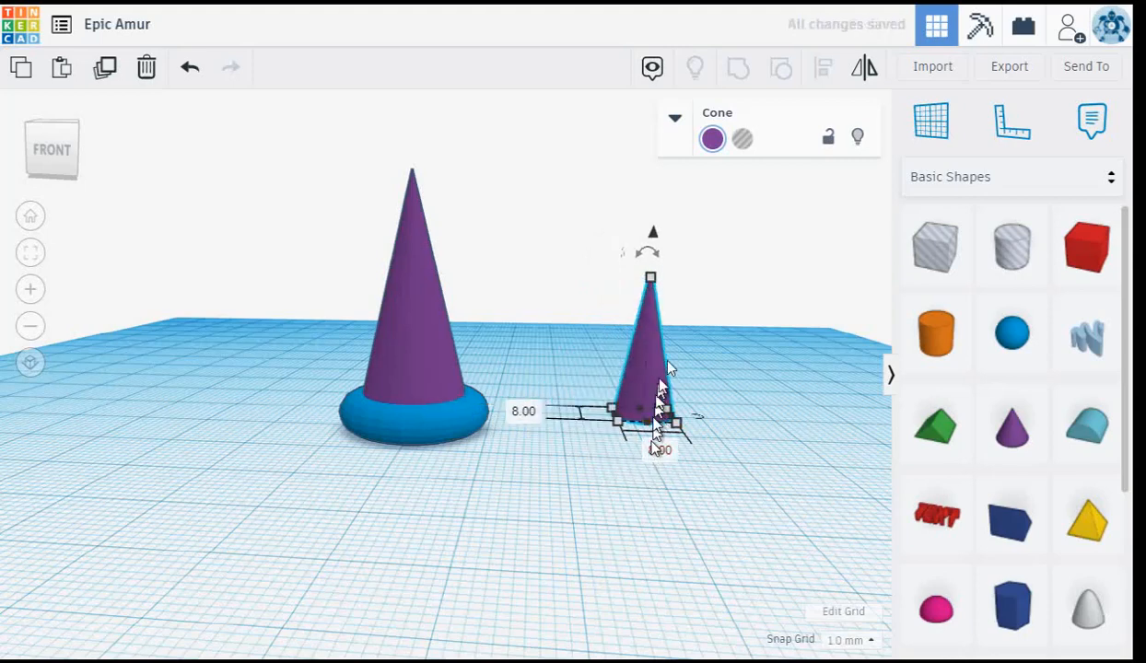
- Set the height of the second cone to 25 mm
{"action": "mouse_move", "coordinate": [650, 277]}
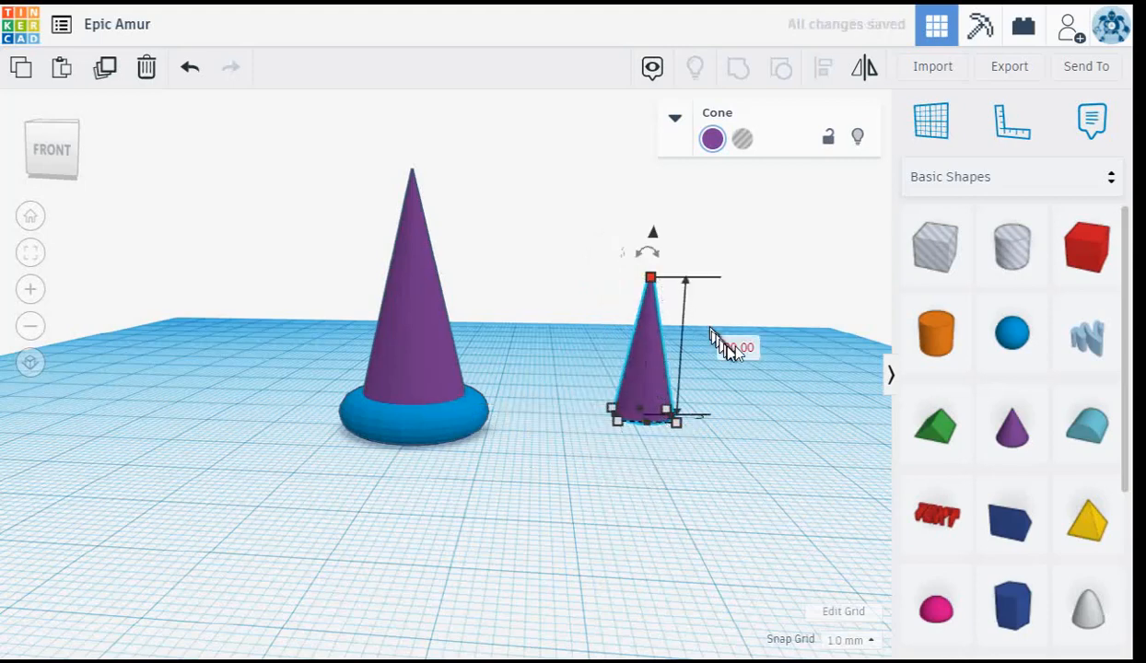
{"action": "type", "text": "2"}
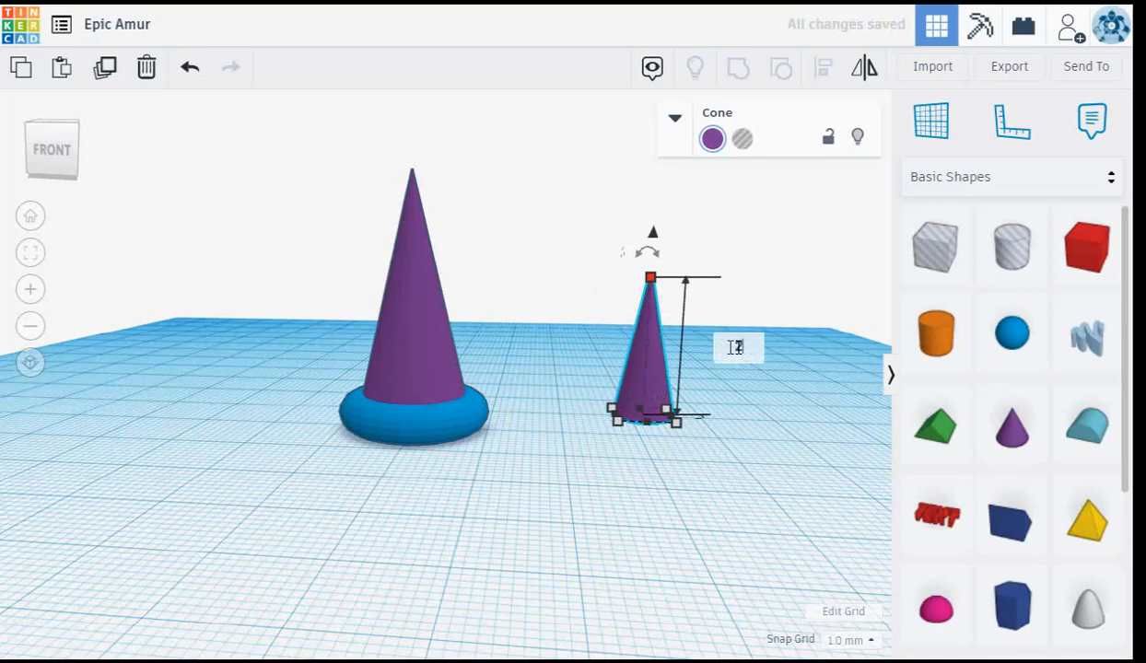
{"action": "type", "text": "5"}
{"action": "key", "text": "Return"}
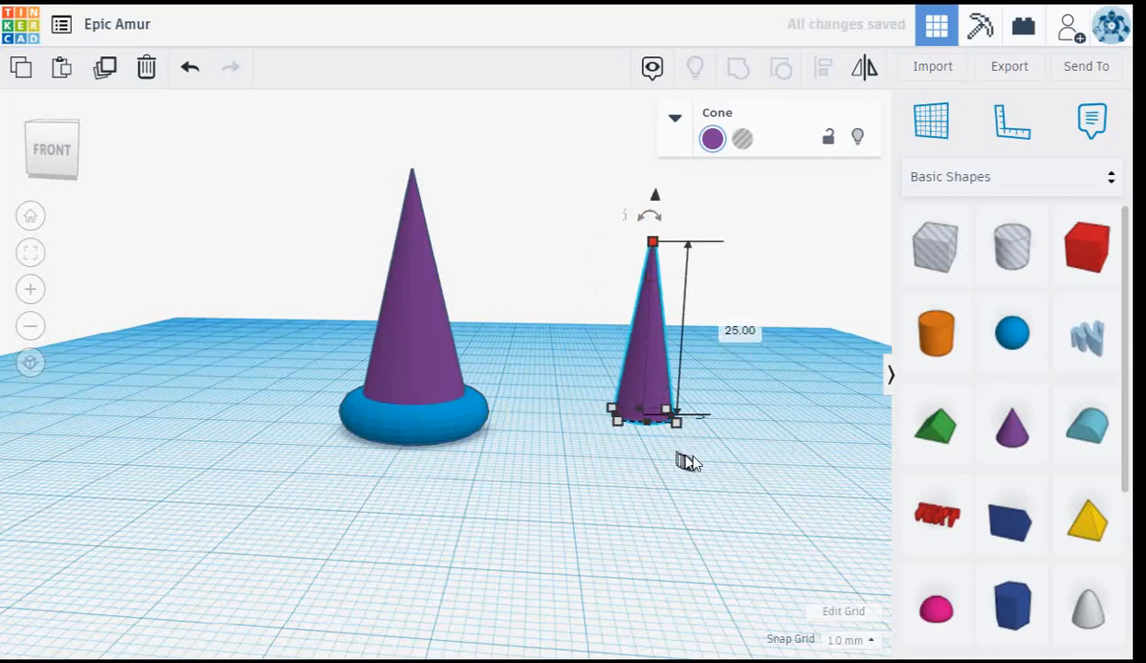
- Rotate the second cone 180° in the front vertical plane so that its point faces down
{"action": "right_click_drag", "start_coordinate": [724, 445], "coordinate": [734, 451]}
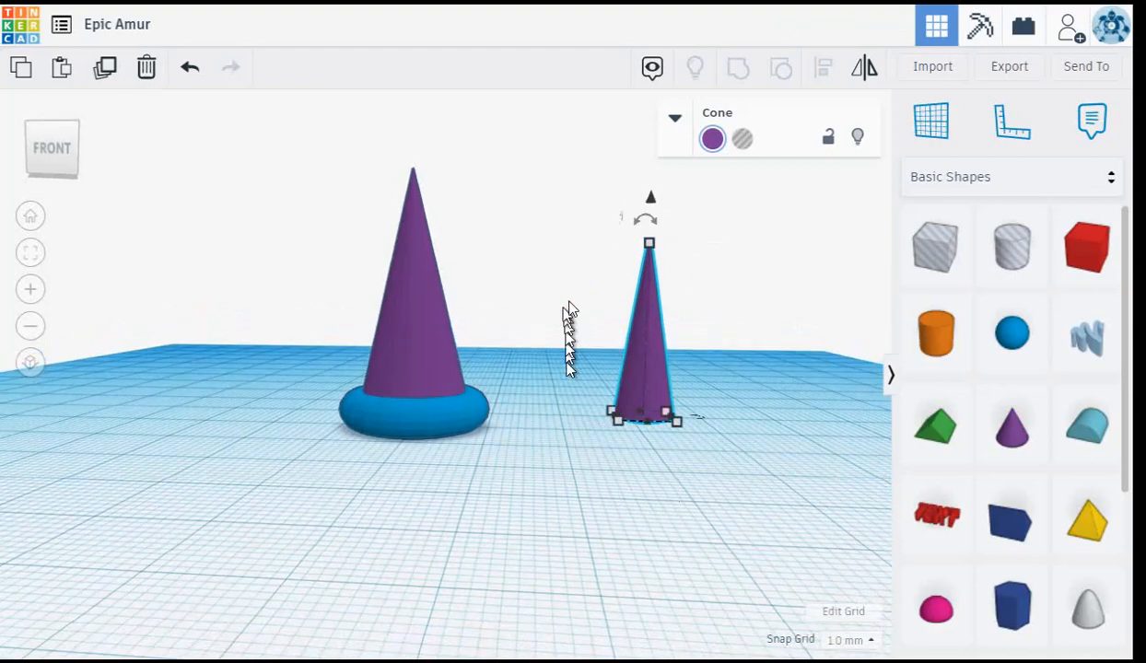
{"action": "mouse_move", "coordinate": [648, 224]}
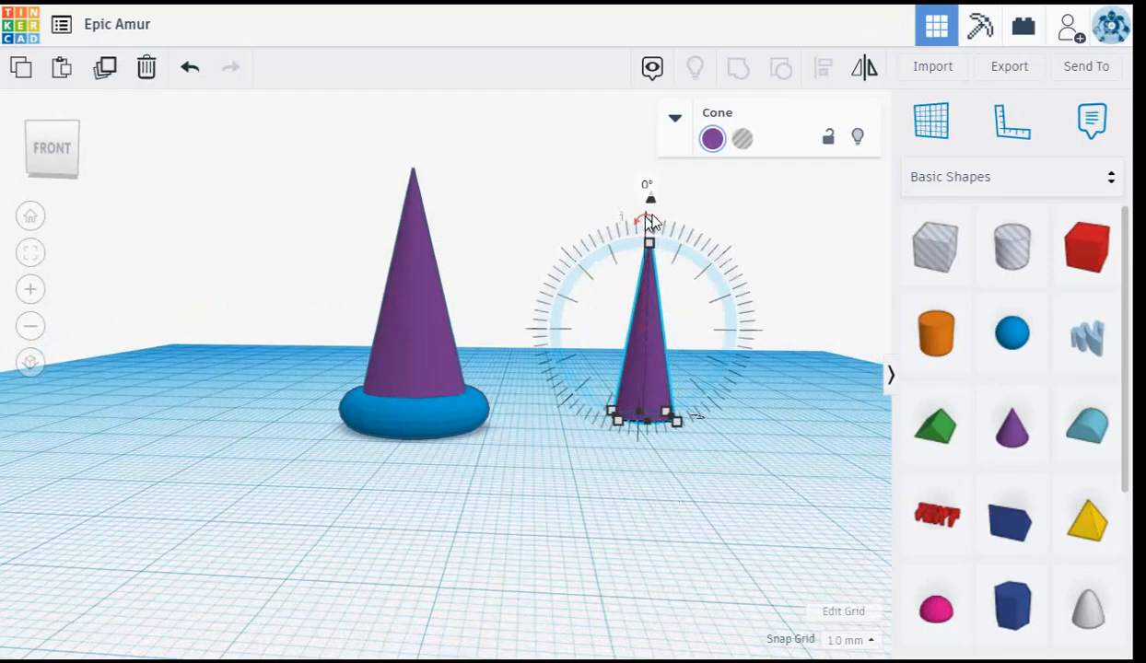
{"action": "right_click_drag", "start_coordinate": [739, 266], "coordinate": [697, 364]}
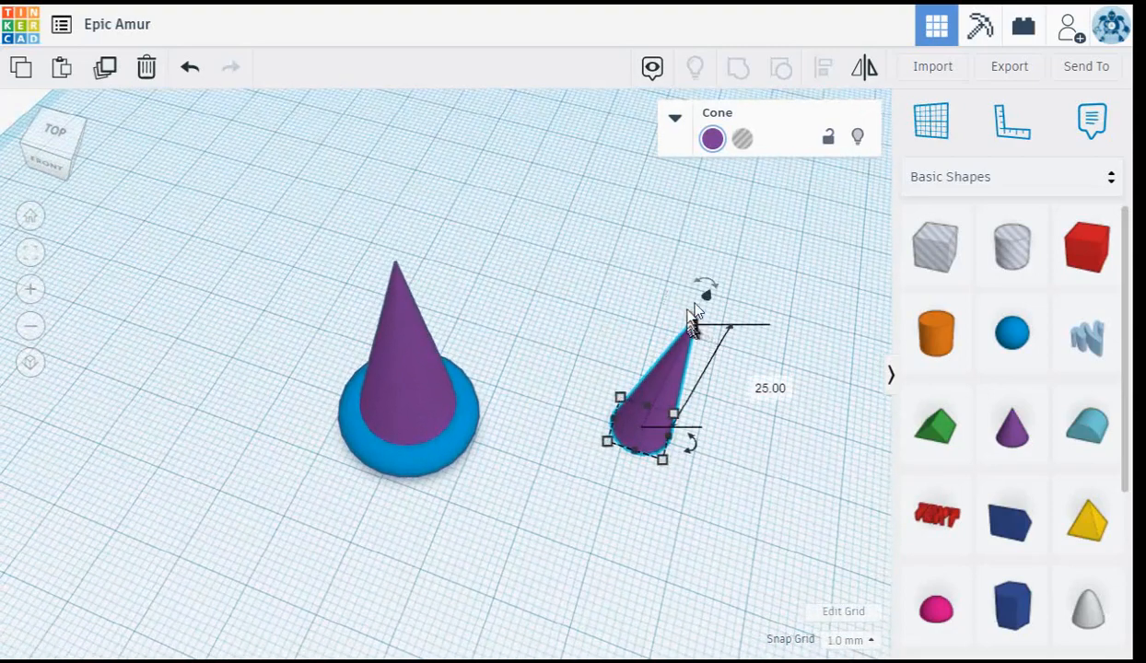
{"action": "mouse_move", "coordinate": [702, 282]}
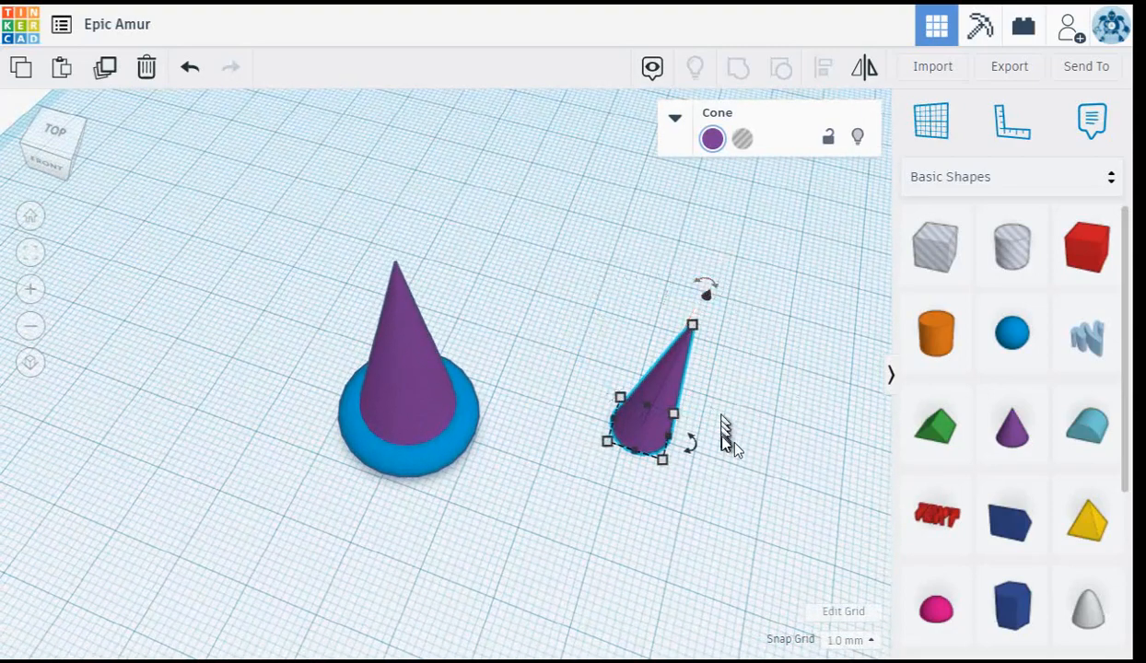
{"action": "mouse_move", "coordinate": [687, 450]}
{"action": "right_click_drag", "start_coordinate": [783, 415], "coordinate": [806, 362]}
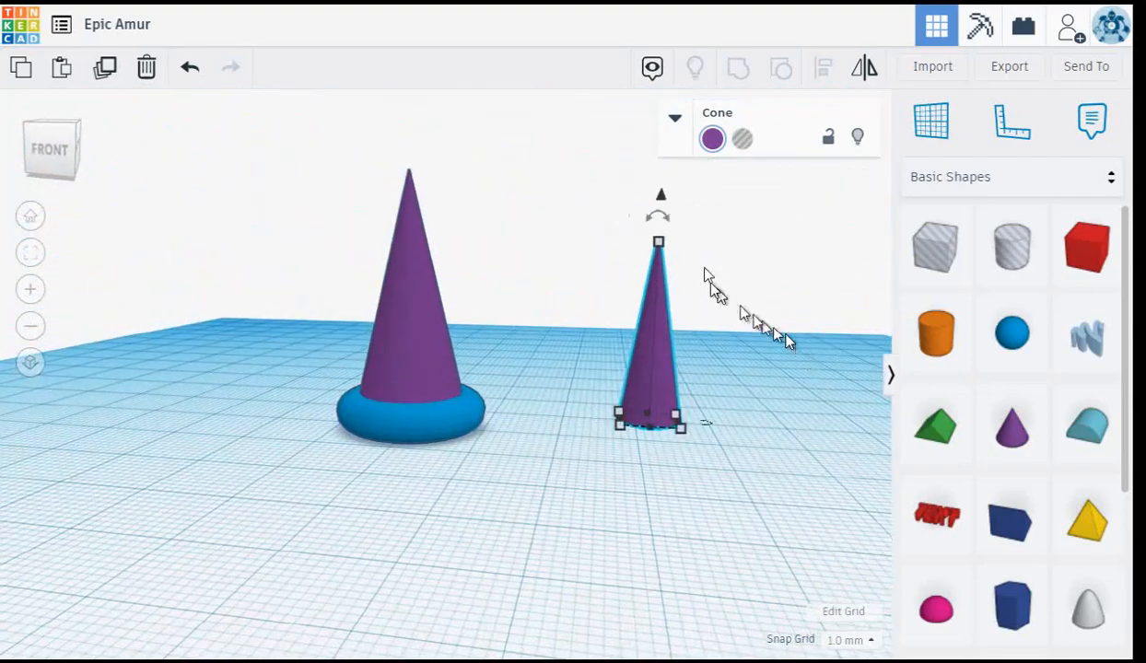
{"action": "mouse_move", "coordinate": [665, 224]}
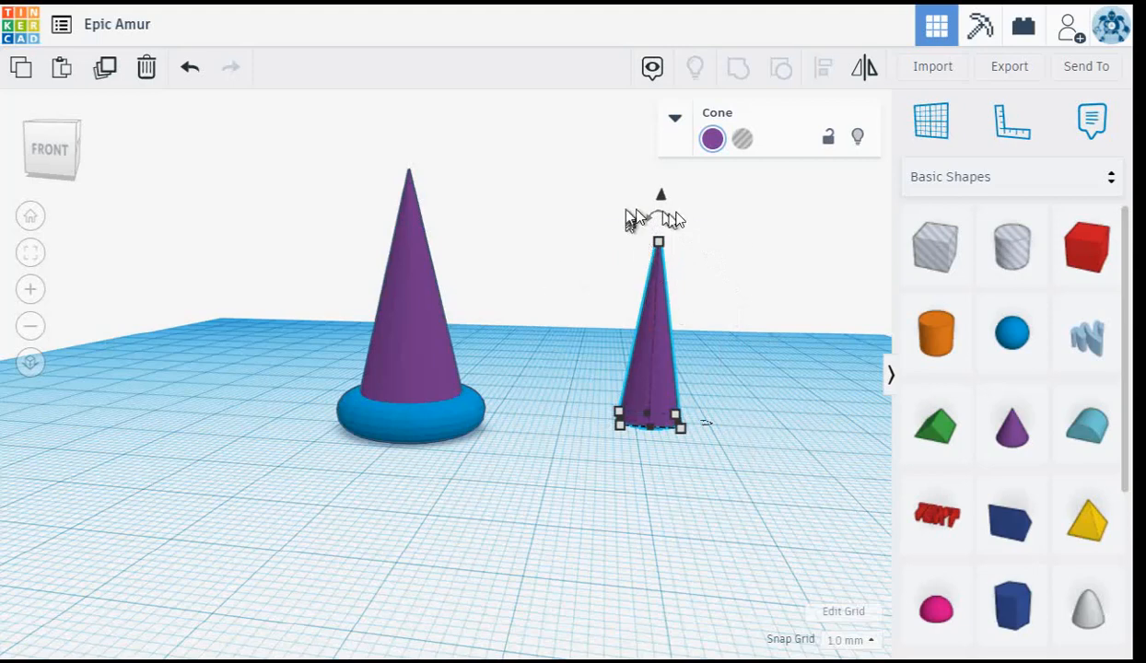
{"action": "left_click_drag", "start_coordinate": [675, 219], "coordinate": [663, 437]}
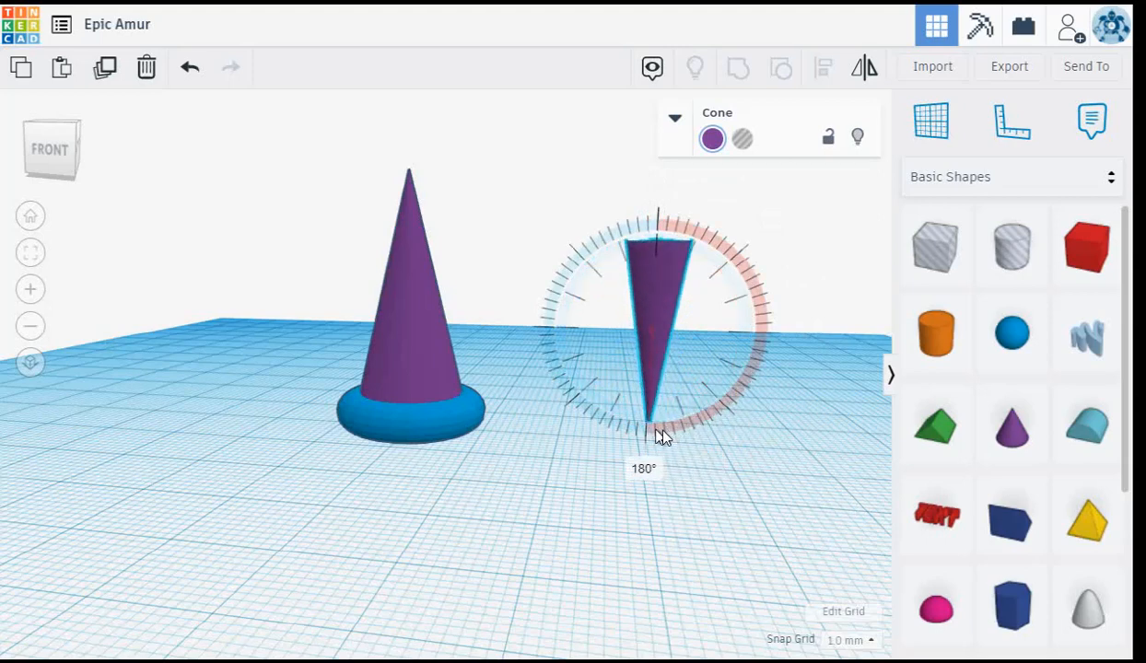
{"action": "left_click_drag", "start_coordinate": [658, 430], "coordinate": [681, 627]}
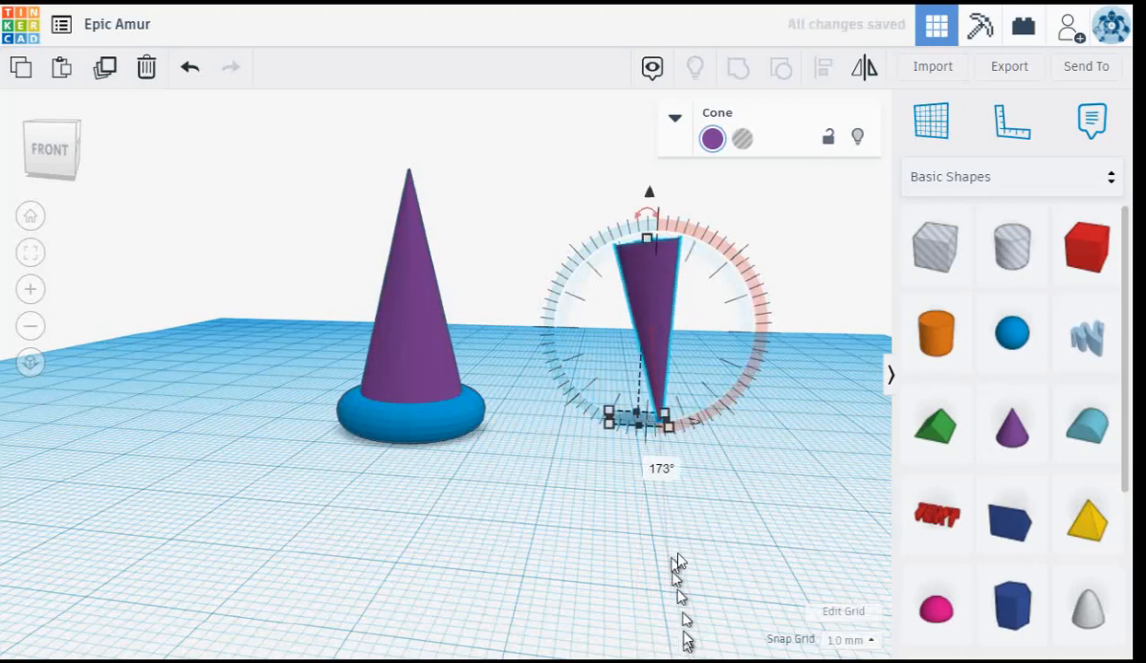
{"action": "left_click", "coordinate": [662, 470]}
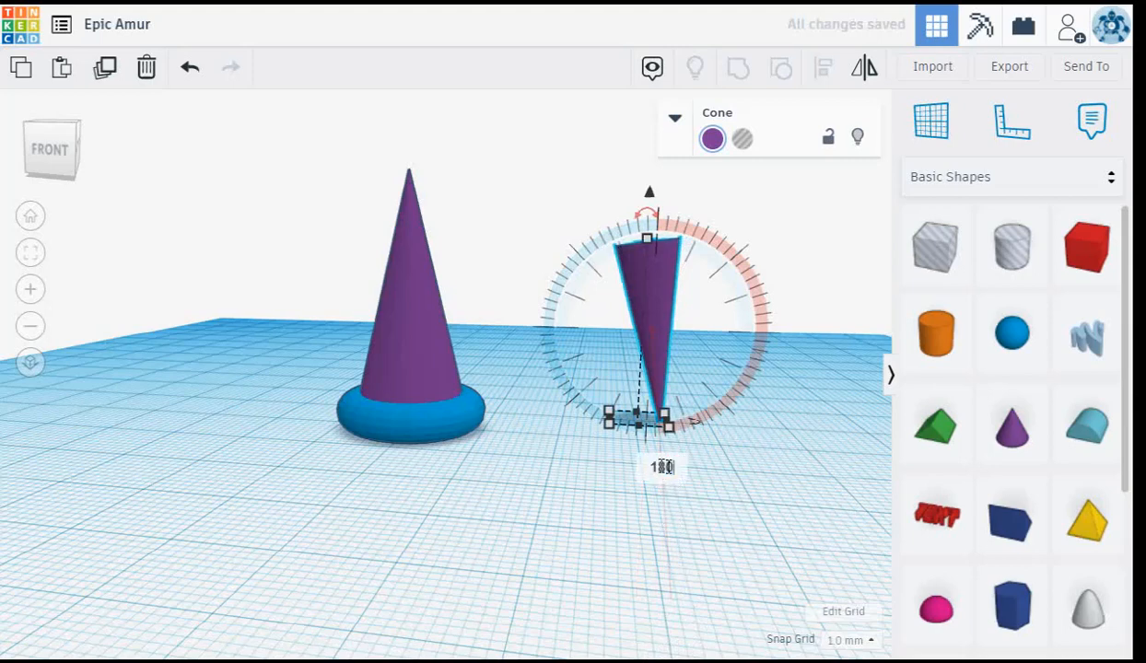
{"action": "key", "text": "Return"}
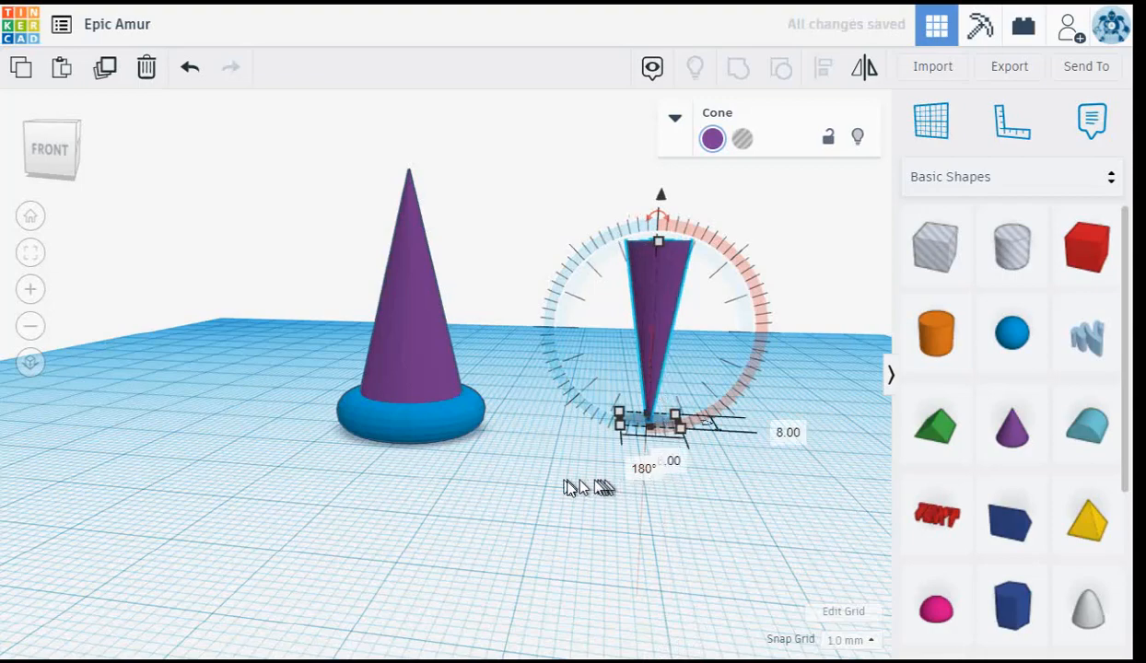
- Move the inverted cone about 32 mm sideways onto the tall cone and check its alignment from above
{"action": "right_click_drag", "start_coordinate": [569, 482], "coordinate": [638, 478]}
{"action": "left_click_drag", "start_coordinate": [629, 332], "coordinate": [379, 340]}
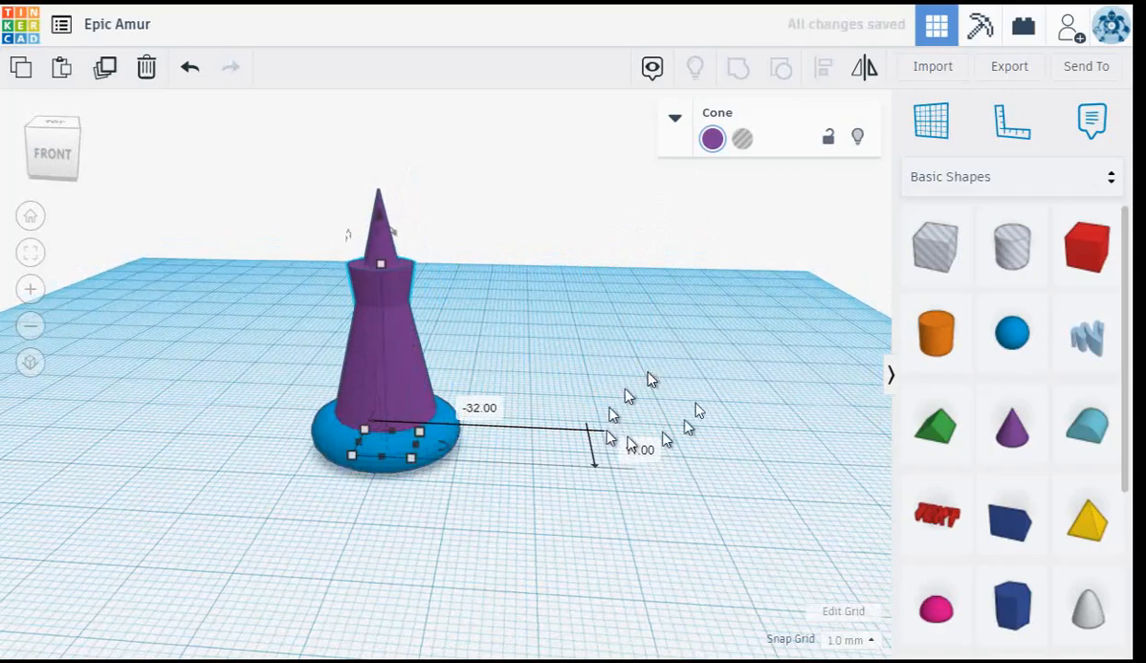
{"action": "right_click_drag", "start_coordinate": [719, 401], "coordinate": [687, 391]}
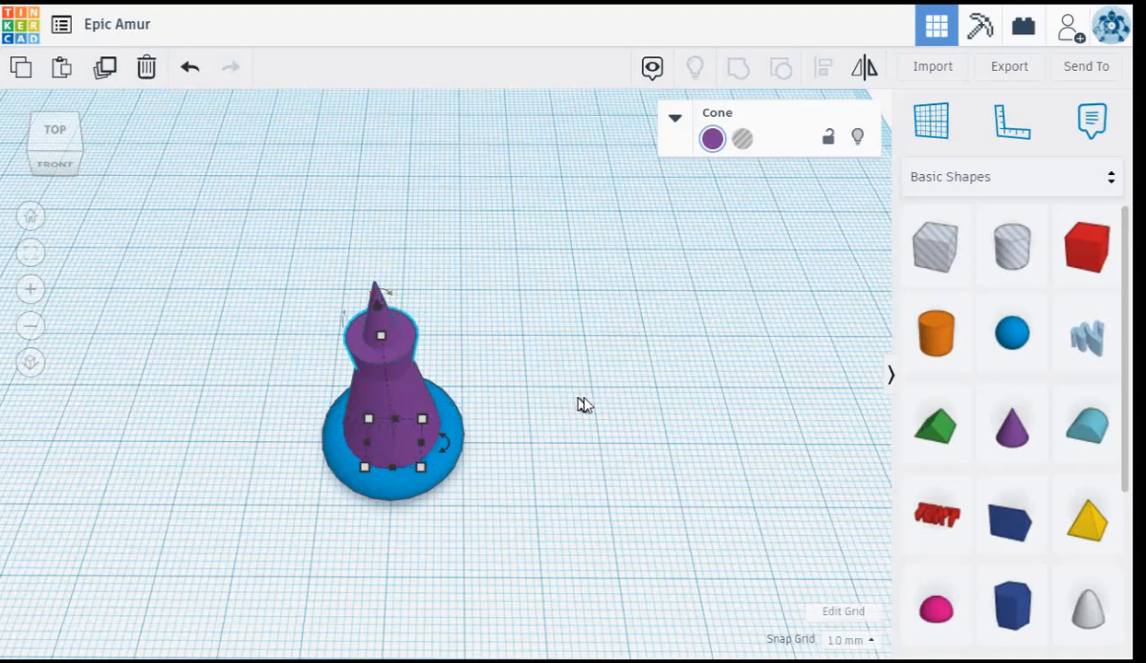
{"action": "right_click_drag", "start_coordinate": [580, 406], "coordinate": [591, 461]}
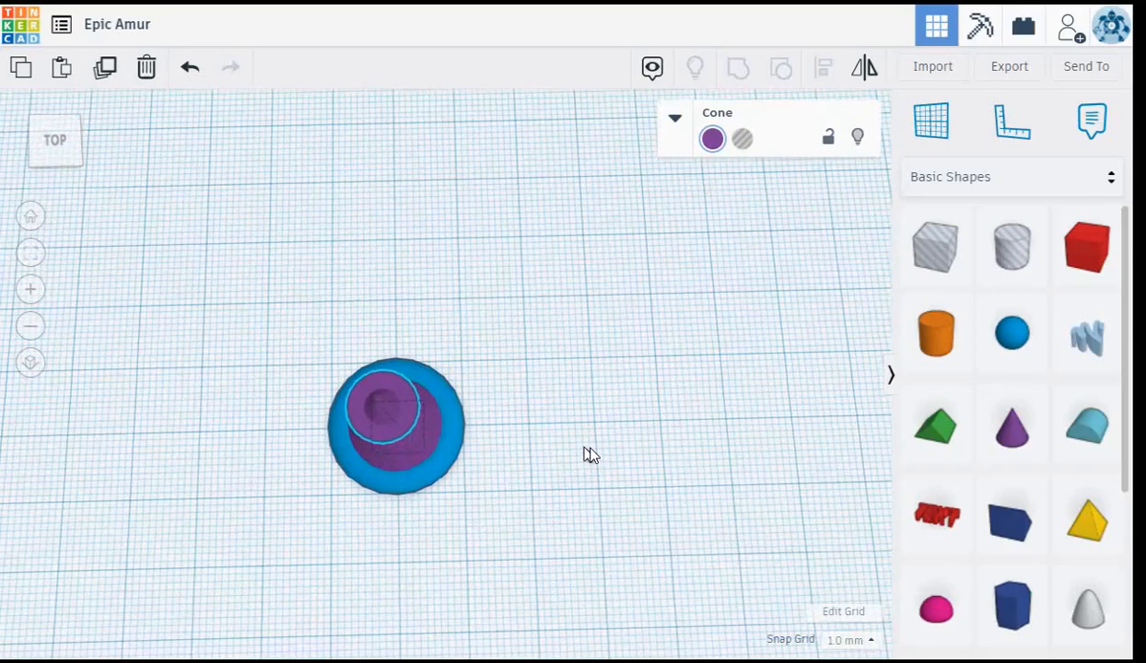
{"action": "right_click_drag", "start_coordinate": [590, 455], "coordinate": [545, 522]}
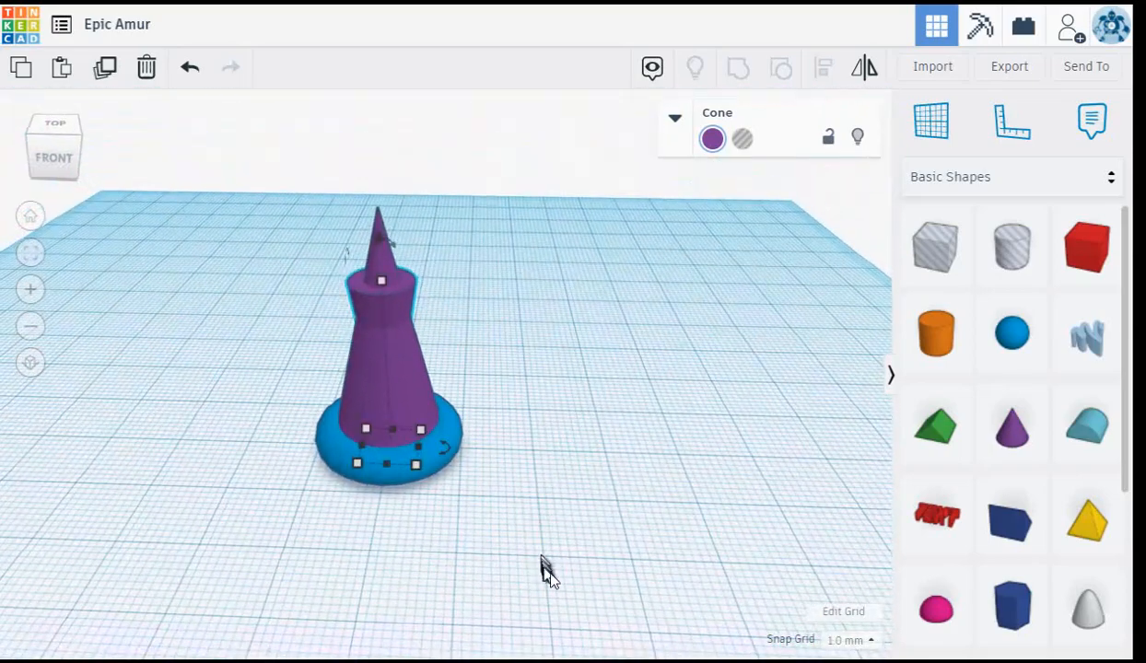
- Examine from below and from the front whether the inverted cone is centred on the tall cone and torus base
{"action": "right_click_drag", "start_coordinate": [537, 567], "coordinate": [566, 293]}
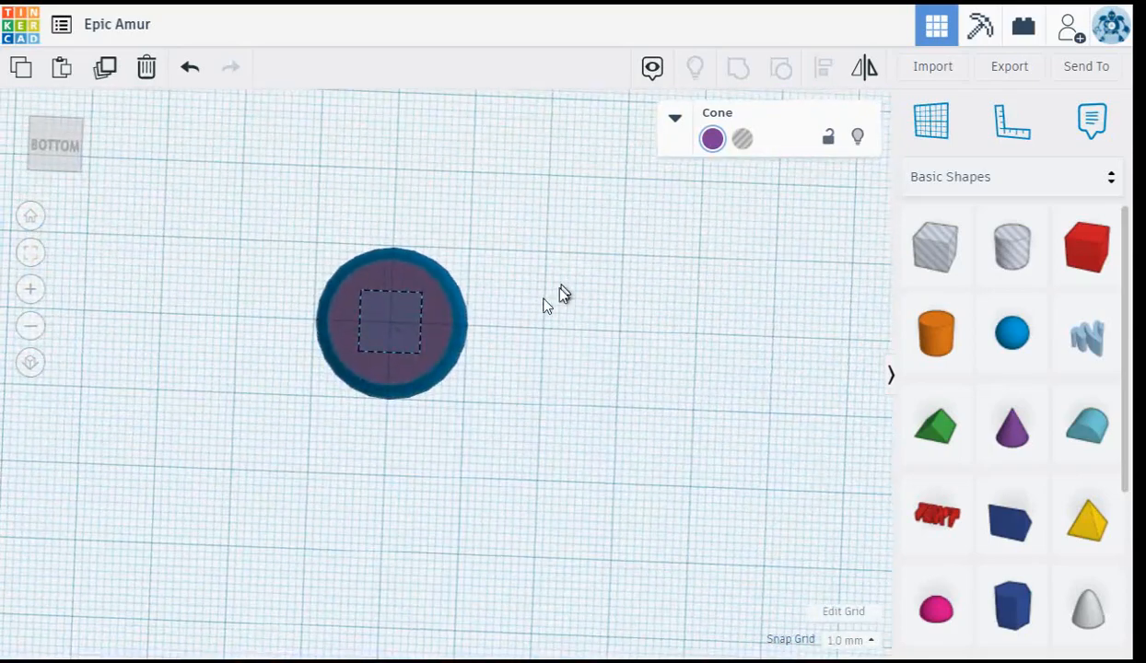
{"action": "left_click", "coordinate": [409, 310]}
{"action": "scroll", "coordinate": [409, 307], "scroll_direction": "up", "scroll_amount": 2}
{"action": "scroll", "coordinate": [408, 309], "scroll_direction": "up", "scroll_amount": 5}
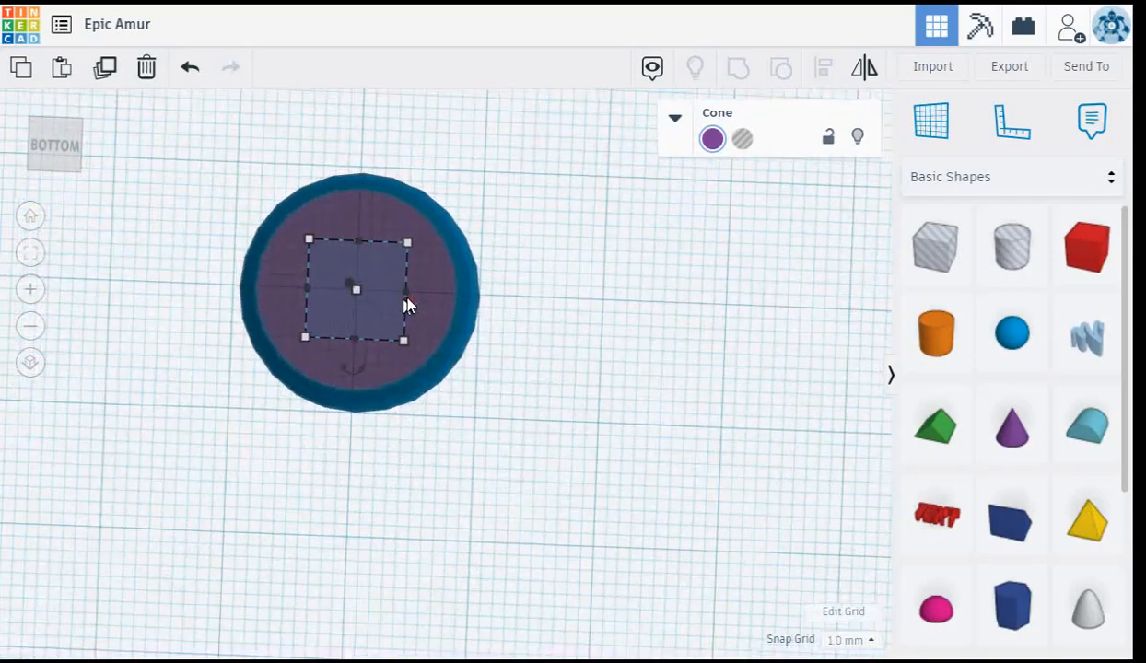
{"action": "middle_click_drag", "start_coordinate": [354, 259], "coordinate": [442, 359]}
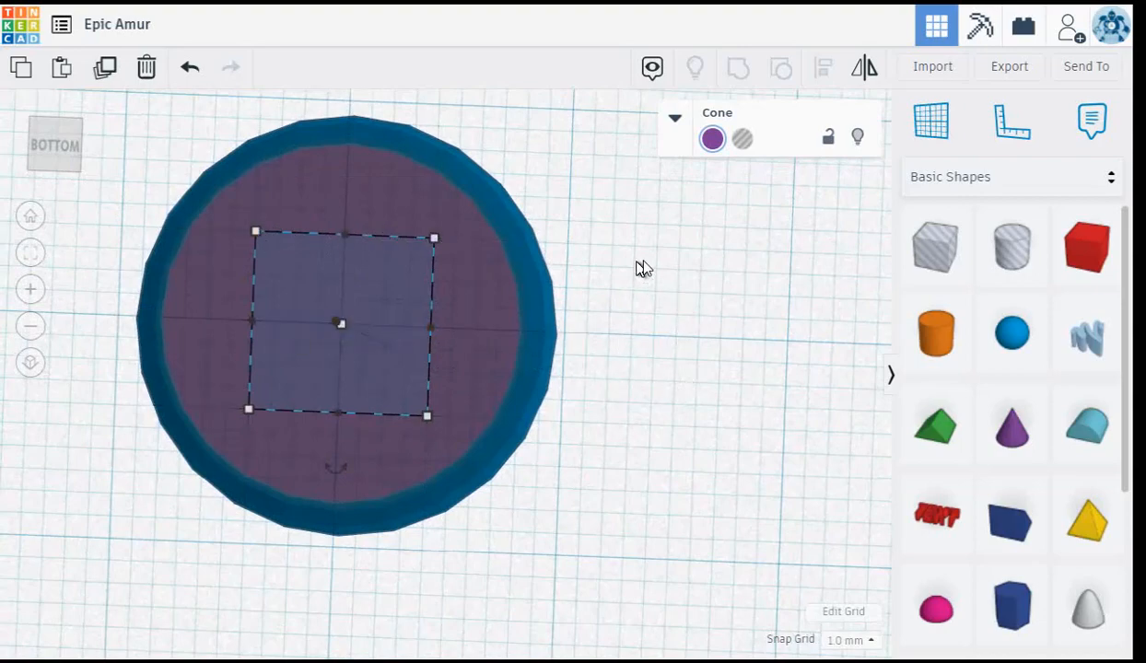
{"action": "right_click_drag", "start_coordinate": [643, 268], "coordinate": [670, 482]}
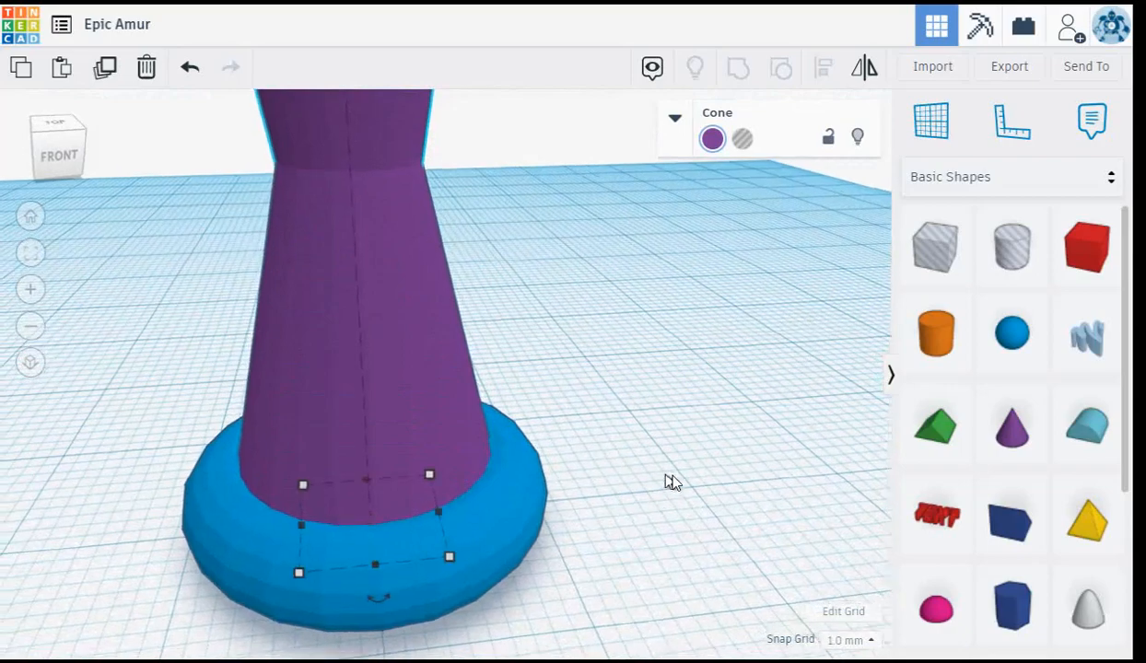
{"action": "scroll", "coordinate": [670, 482], "scroll_direction": "down", "scroll_amount": 5}
{"action": "mouse_move", "coordinate": [627, 401]}
{"action": "right_mouse_down"}
{"action": "mouse_move", "coordinate": [619, 412]}
{"action": "mouse_move", "coordinate": [627, 405]}
{"action": "right_mouse_up"}
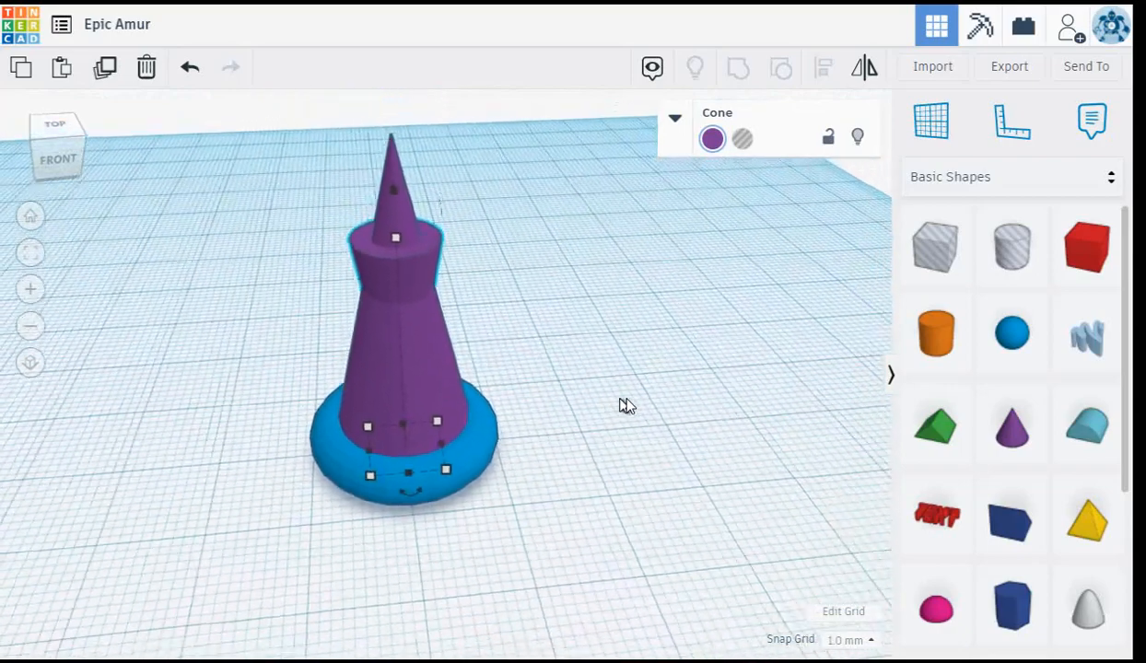
{"action": "scroll", "coordinate": [626, 405], "scroll_direction": "down", "scroll_amount": 2}
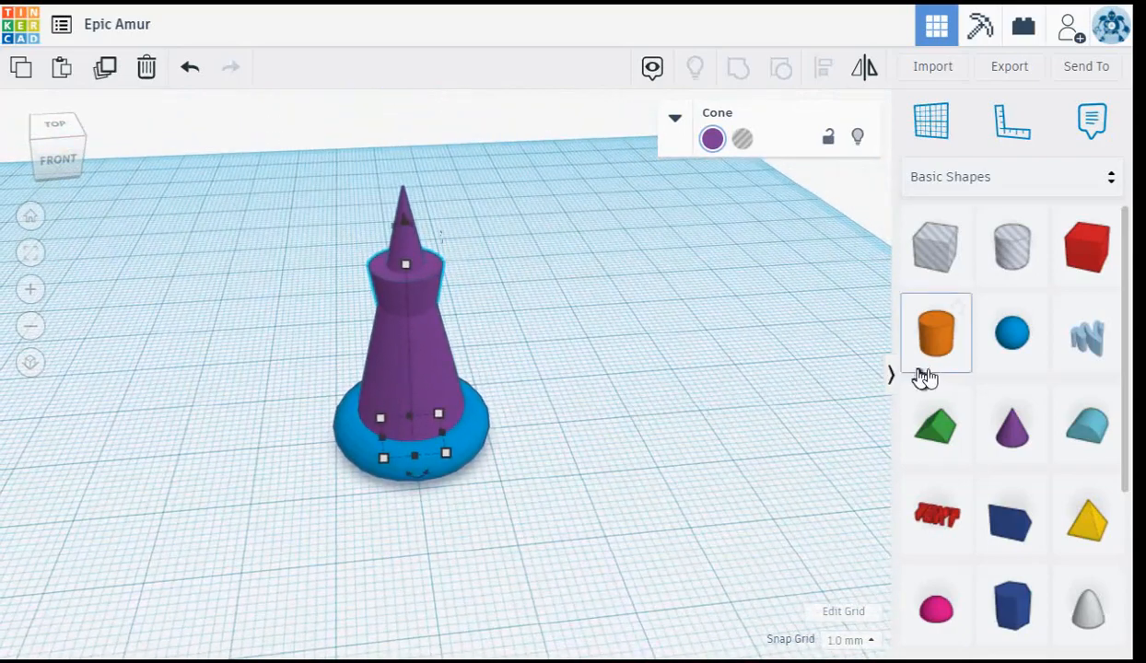
- Add a sphere from the basic shapes beside the pawn and resize its base to 10 x 10 mm
{"action": "left_click", "coordinate": [1014, 336]}
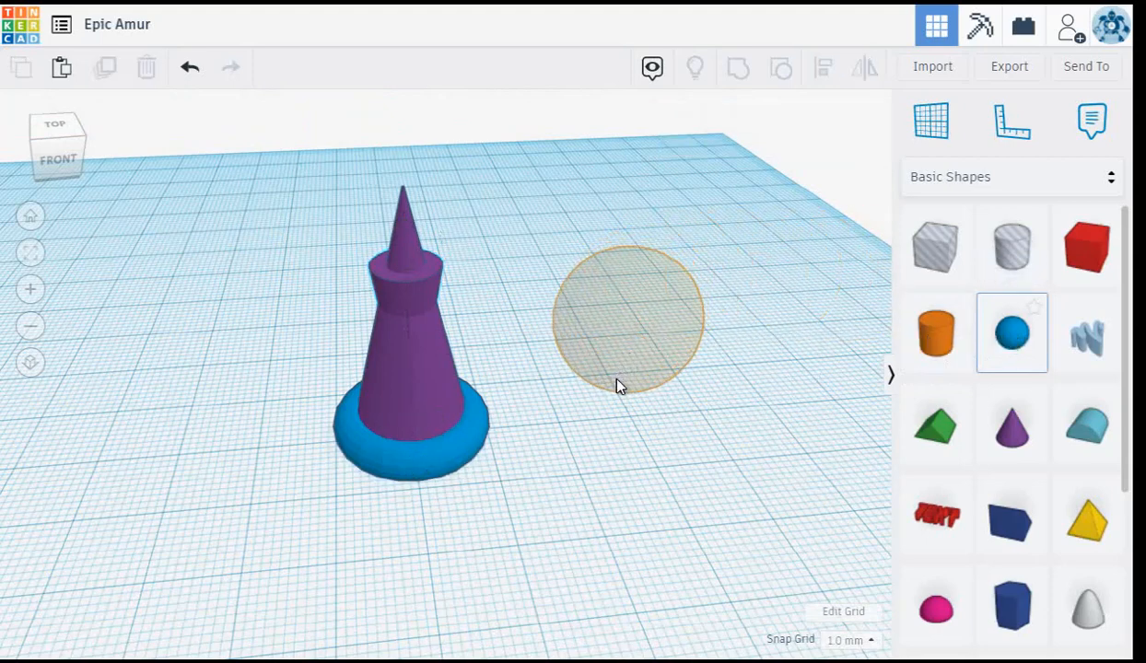
{"action": "left_click", "coordinate": [563, 436]}
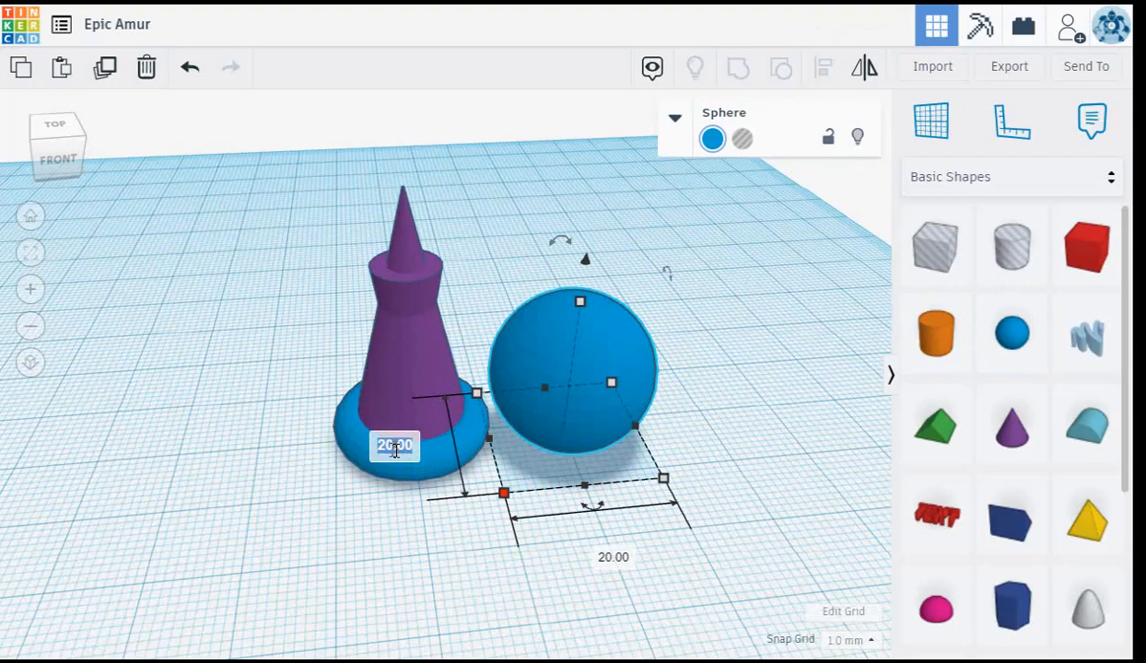
{"action": "key", "text": "BackSpace"}
{"action": "type", "text": "10"}
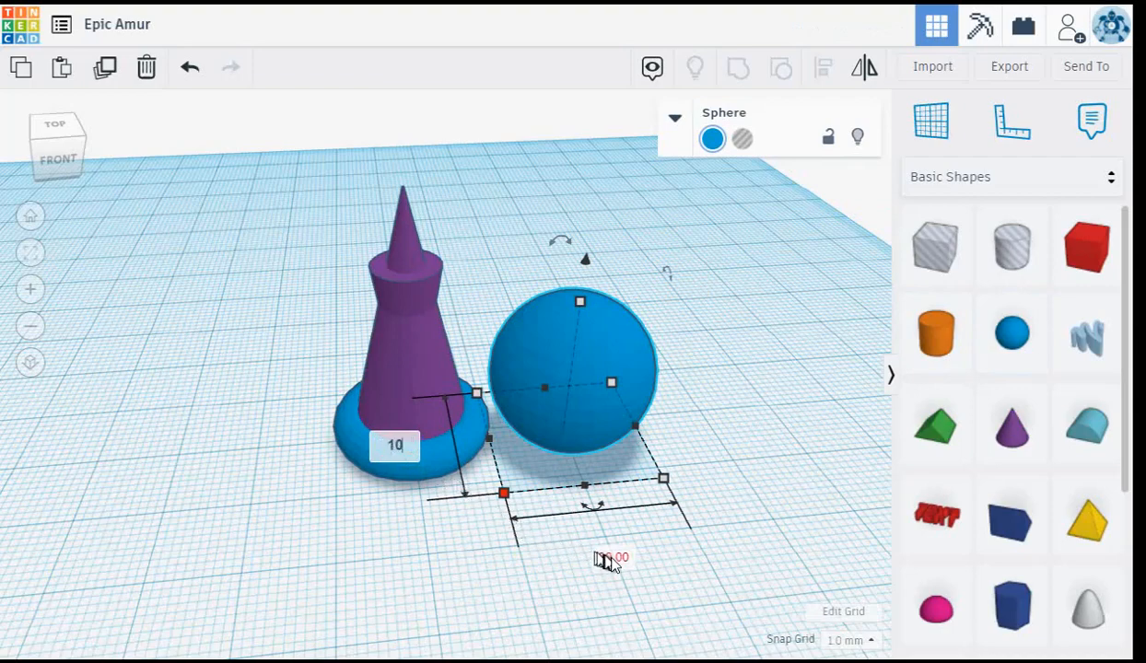
{"action": "key", "text": "Tab"}
{"action": "type", "text": "1"}
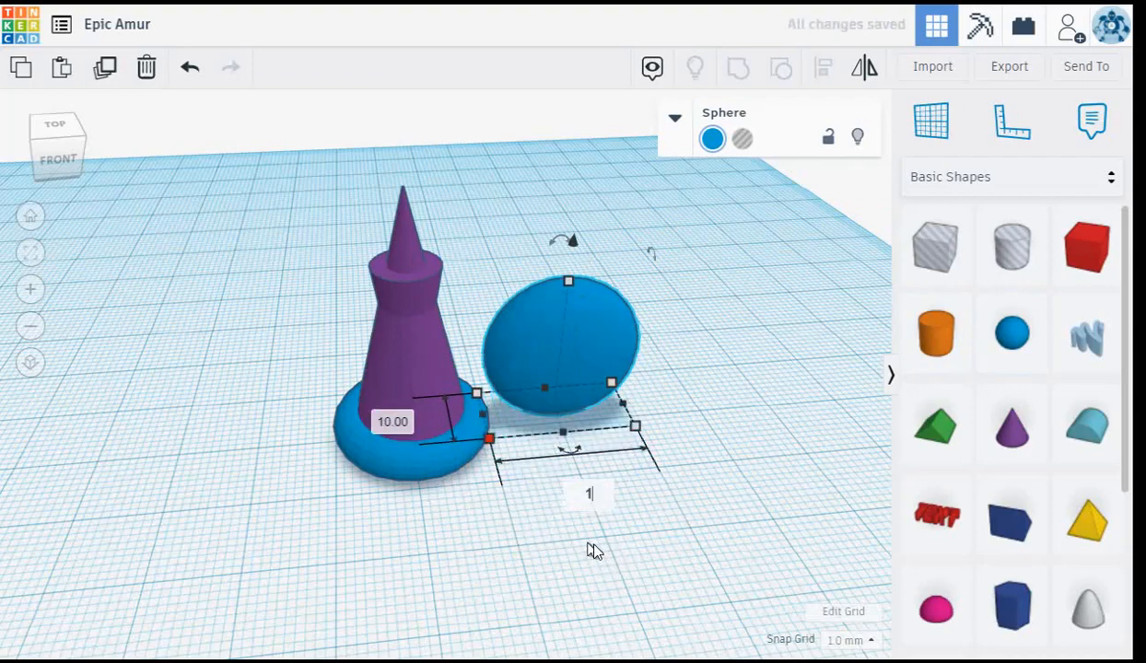
{"action": "type", "text": "0"}
{"action": "key", "text": "Return"}
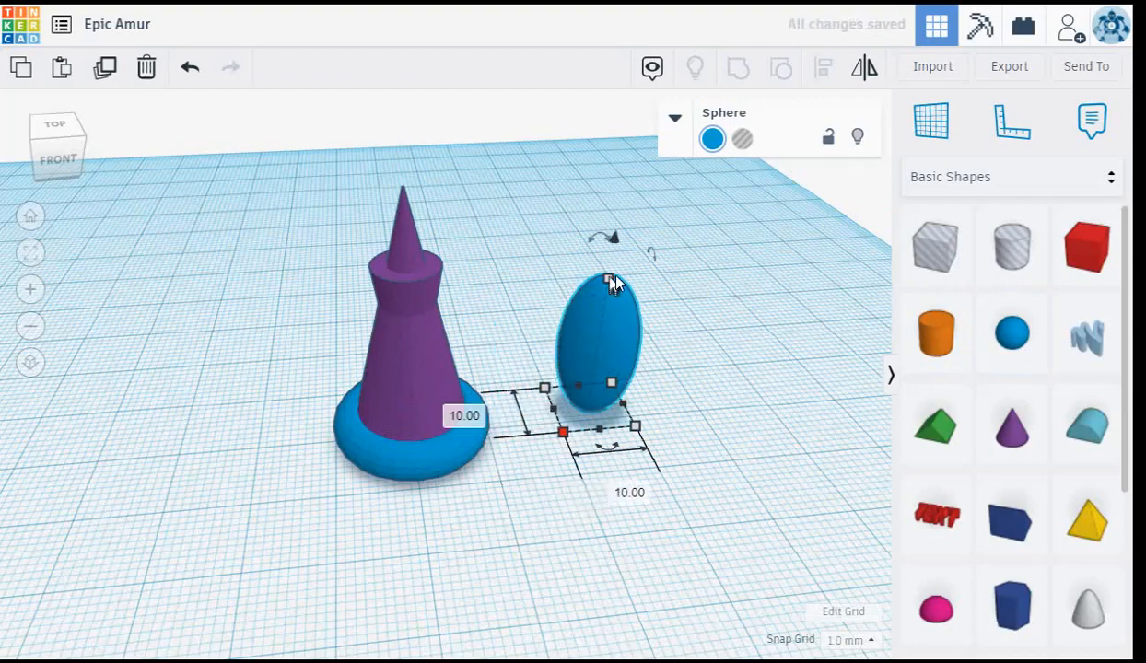
- Set the height of the sphere to 10 mm
{"action": "left_click", "coordinate": [693, 346]}
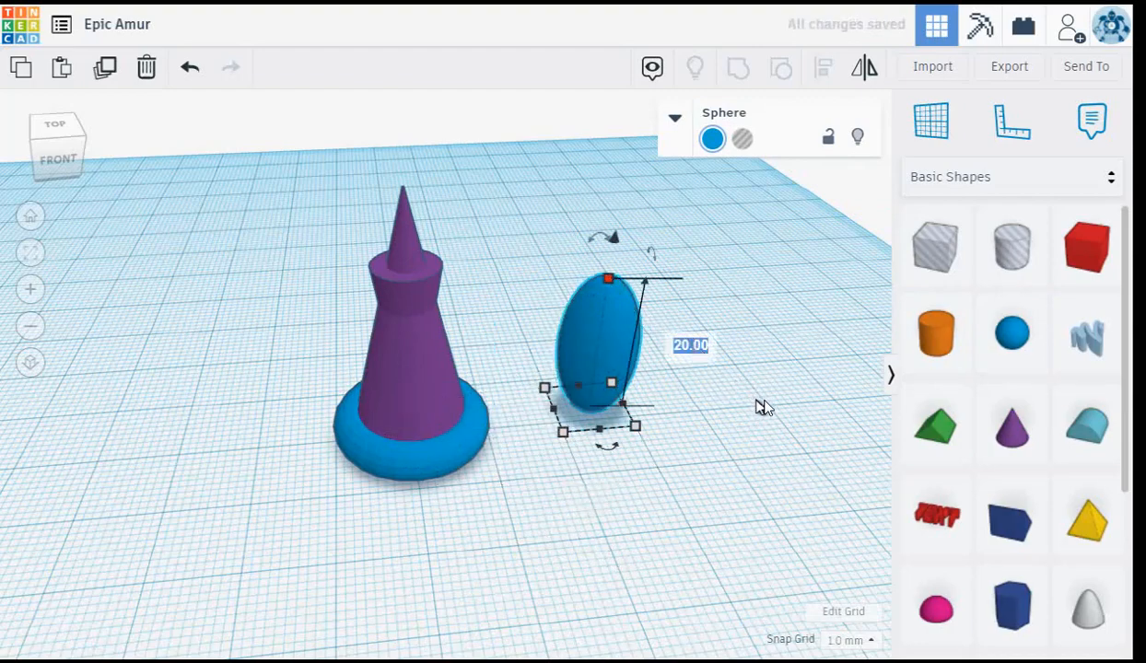
{"action": "type", "text": "10"}
{"action": "key", "text": "Return"}
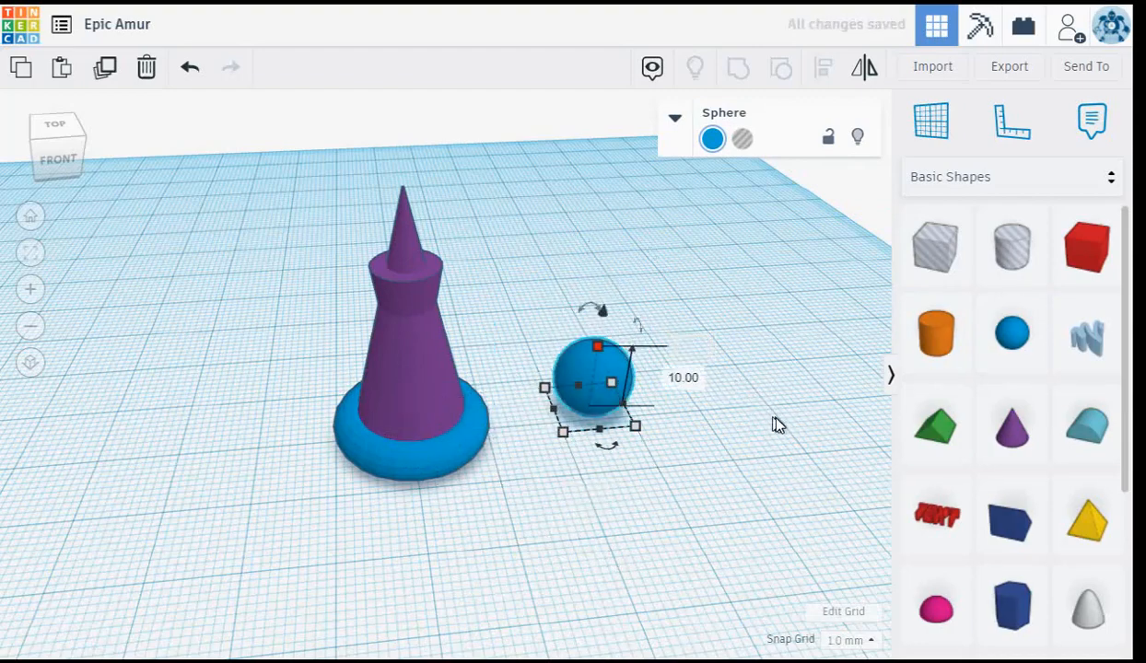
- Move the sphere about 16 mm sideways and 3 mm in depth to the pawn's base and raise it 25 mm
{"action": "left_click_drag", "start_coordinate": [608, 376], "coordinate": [497, 396]}
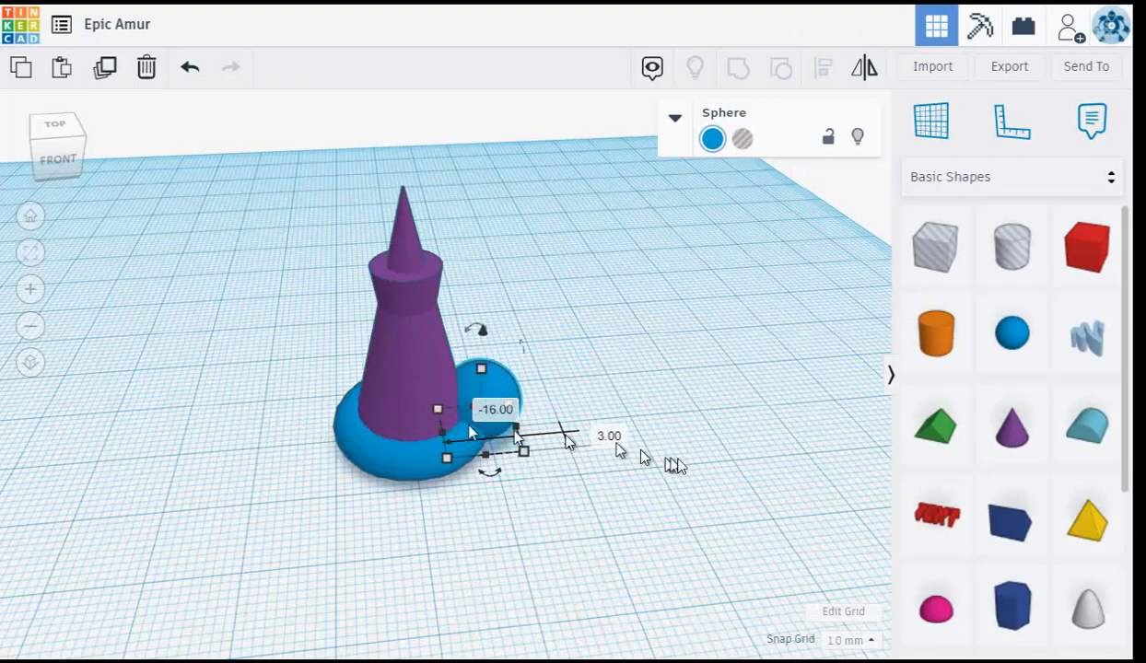
{"action": "right_click_drag", "start_coordinate": [693, 451], "coordinate": [655, 429]}
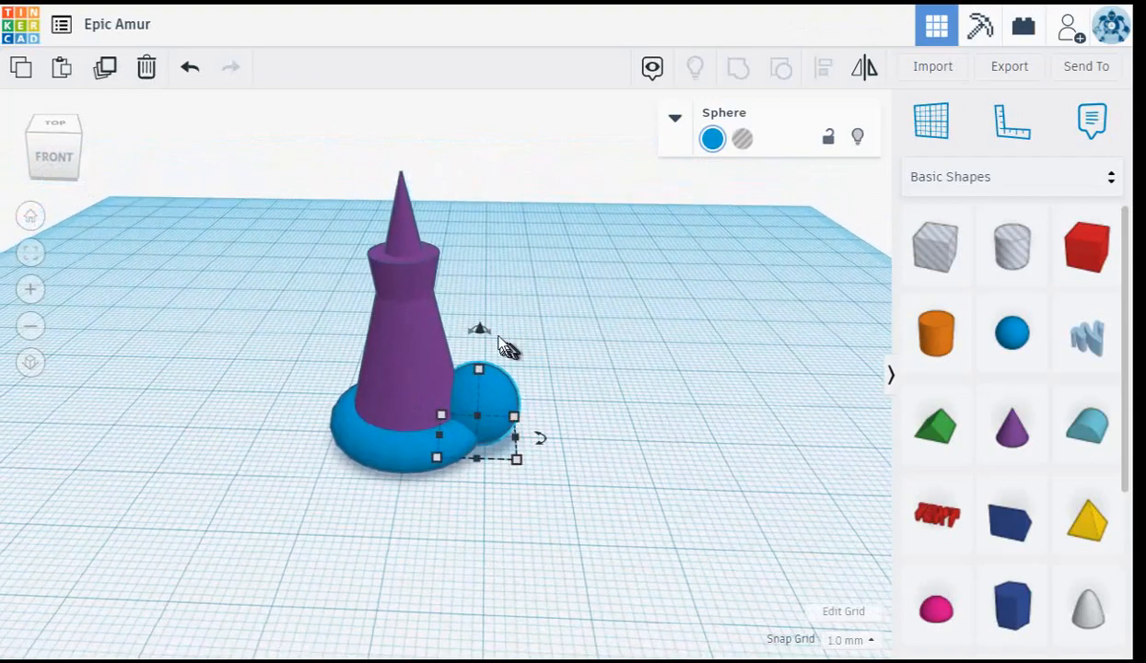
{"action": "left_click_drag", "start_coordinate": [480, 328], "coordinate": [474, 114]}
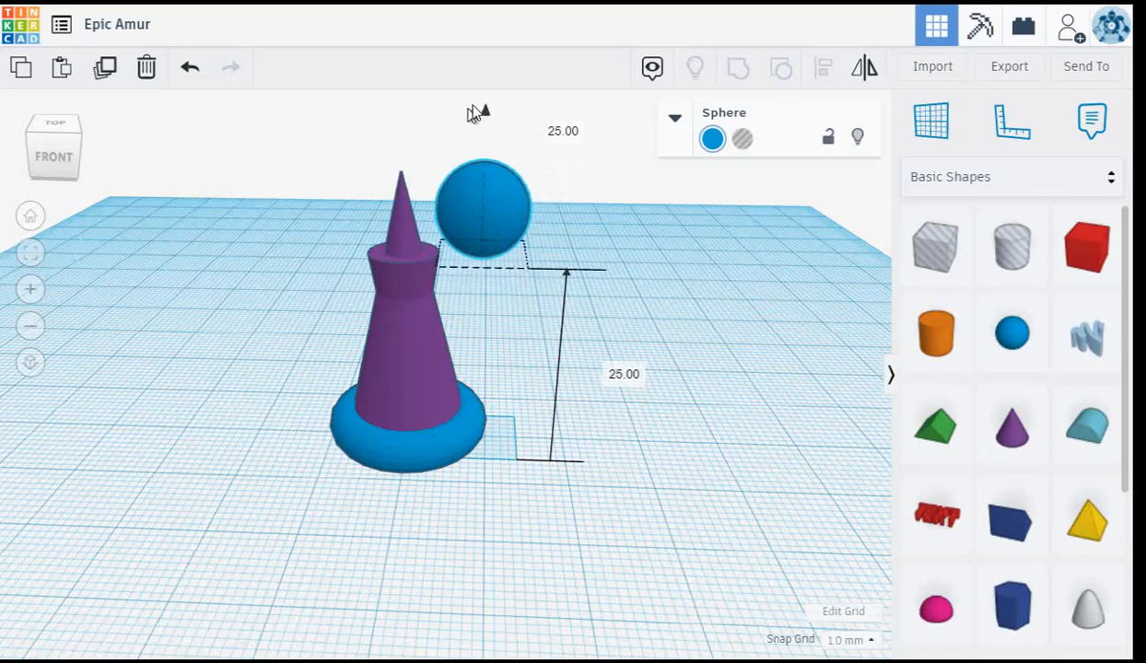
{"action": "left_click_drag", "start_coordinate": [473, 112], "coordinate": [477, 113]}
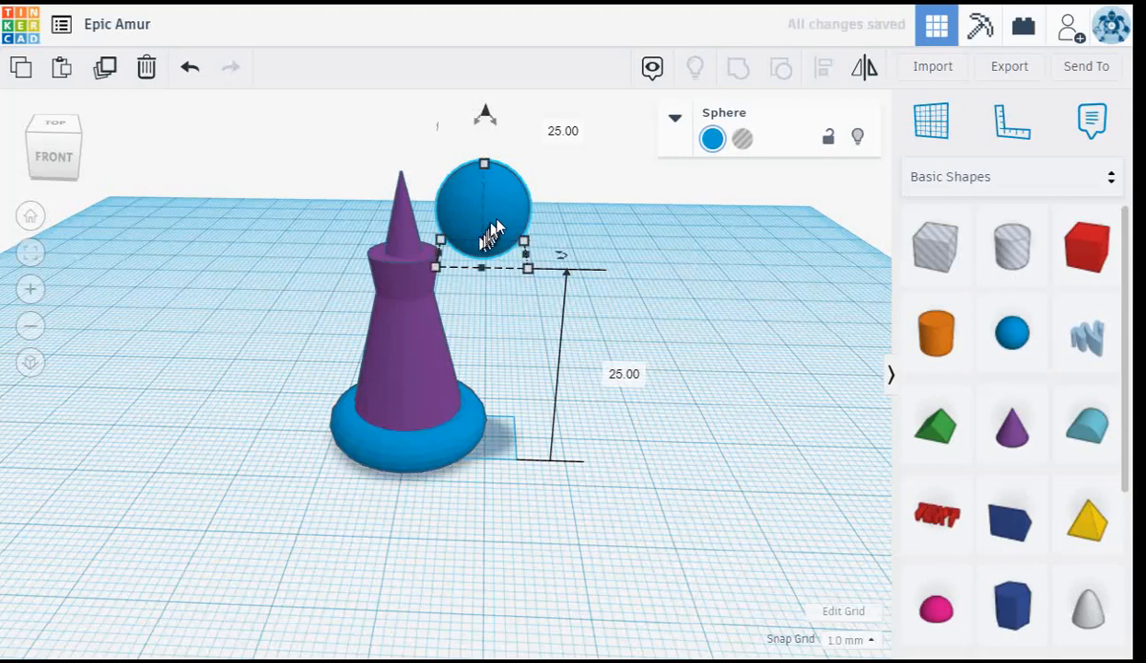
- Move the sphere about 9 mm sideways over the collar as the pawn's head and lower it 1 mm
{"action": "left_click_drag", "start_coordinate": [488, 208], "coordinate": [422, 212]}
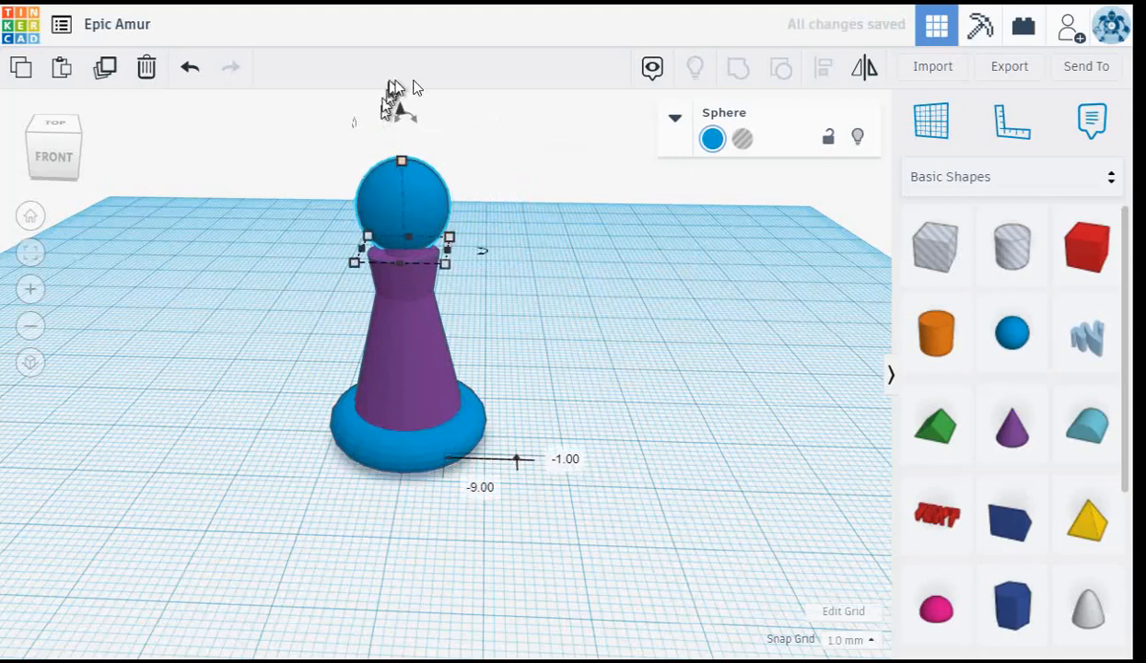
{"action": "scroll", "coordinate": [399, 162], "scroll_direction": "up", "scroll_amount": 3}
{"action": "middle_click_drag", "start_coordinate": [398, 149], "coordinate": [404, 261]}
{"action": "left_click_drag", "start_coordinate": [400, 223], "coordinate": [400, 232]}
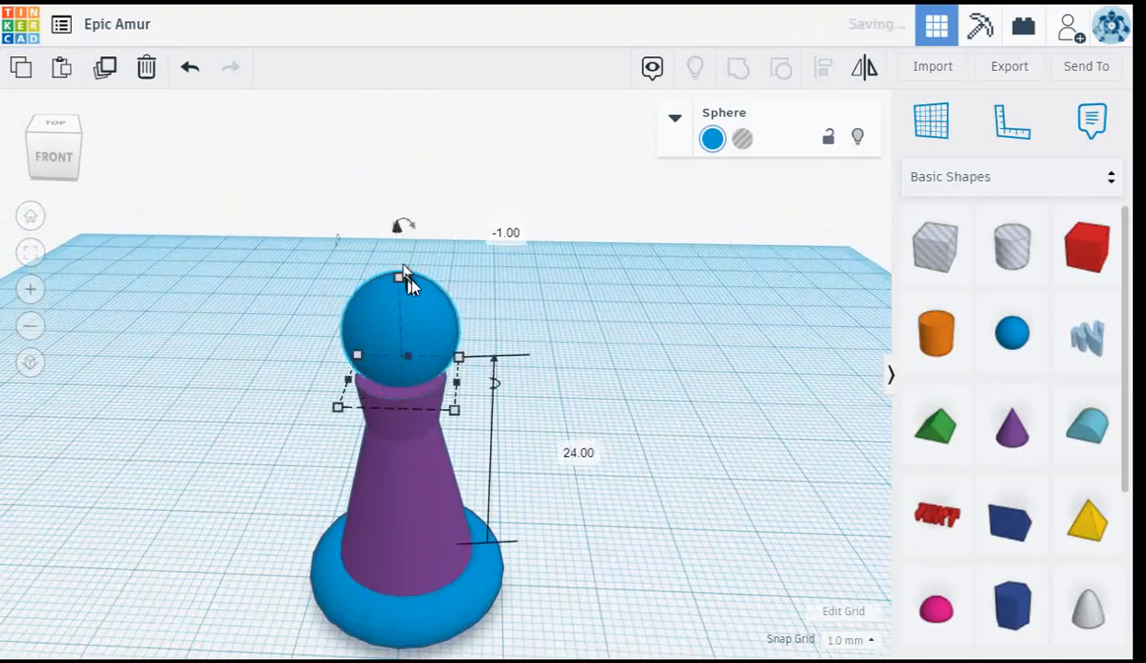
- Shift the sphere slightly toward the front so that it sits centred on the collar
{"action": "scroll", "coordinate": [404, 292], "scroll_direction": "up", "scroll_amount": 3}
{"action": "left_click", "coordinate": [193, 287]}
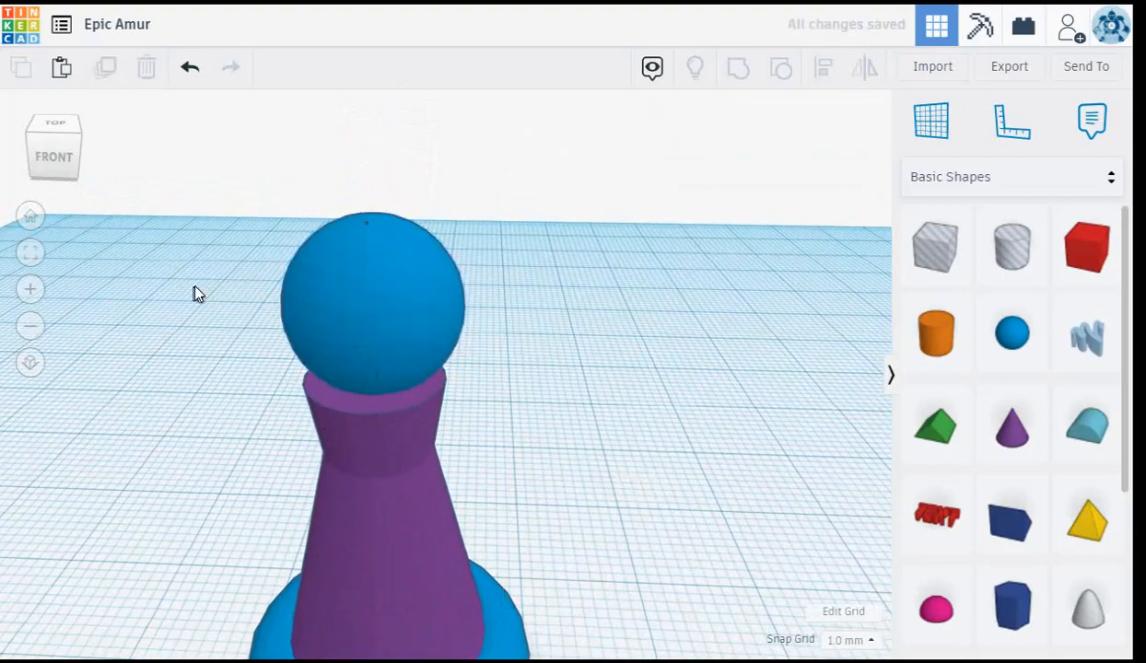
{"action": "scroll", "coordinate": [402, 257], "scroll_direction": "up", "scroll_amount": 2}
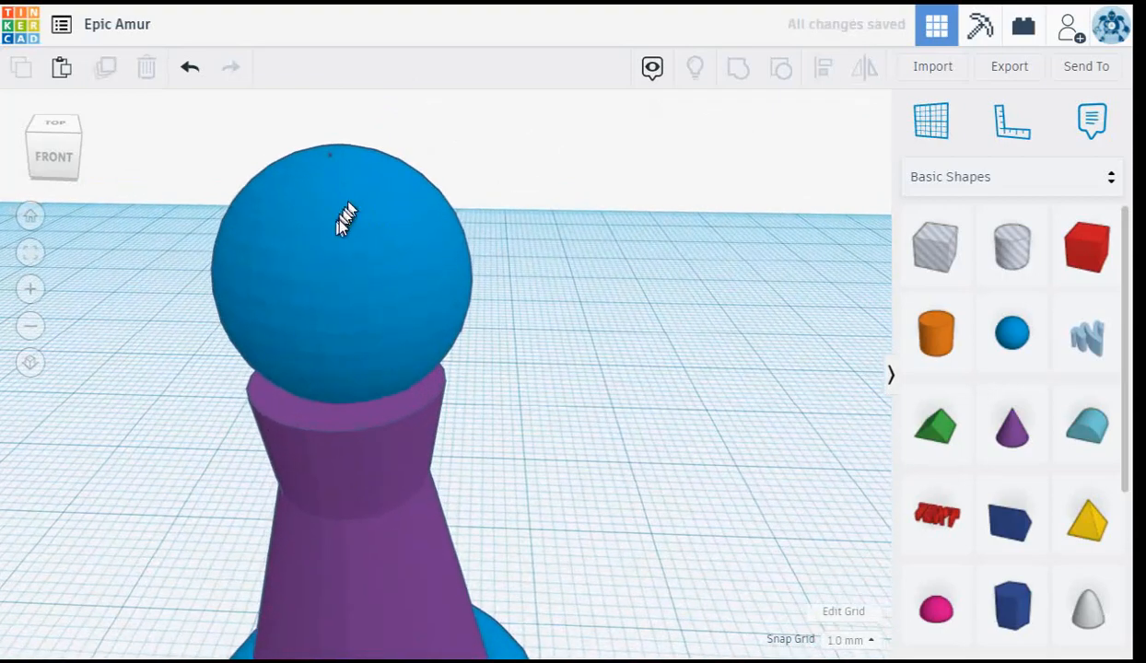
{"action": "left_click", "coordinate": [336, 241]}
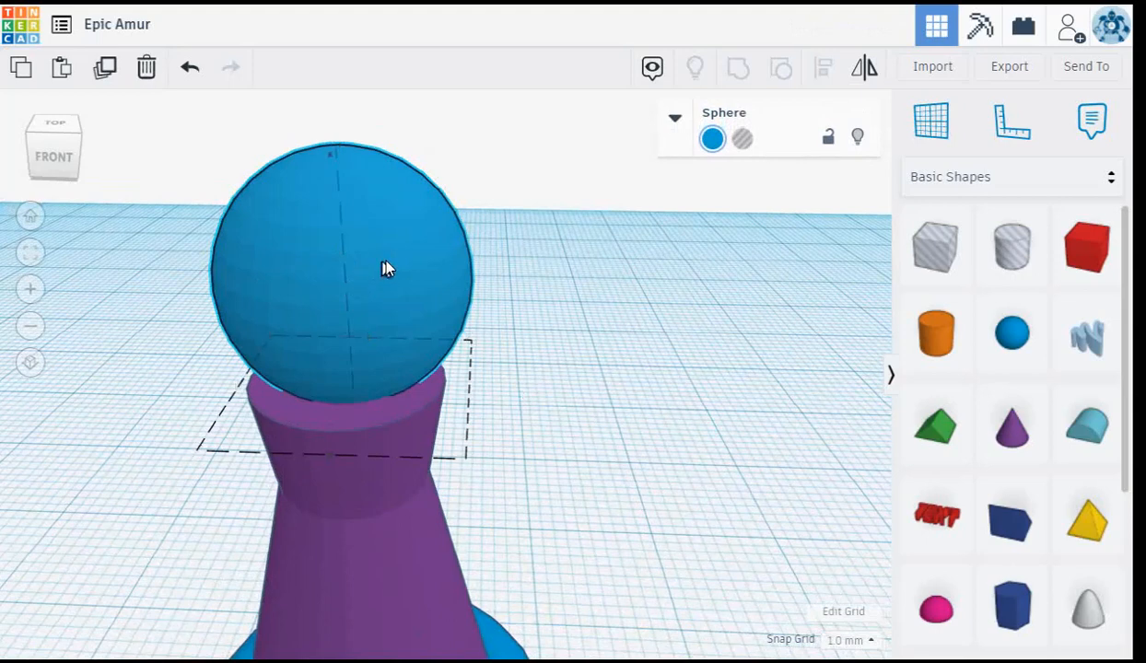
{"action": "left_click_drag", "start_coordinate": [386, 251], "coordinate": [377, 270]}
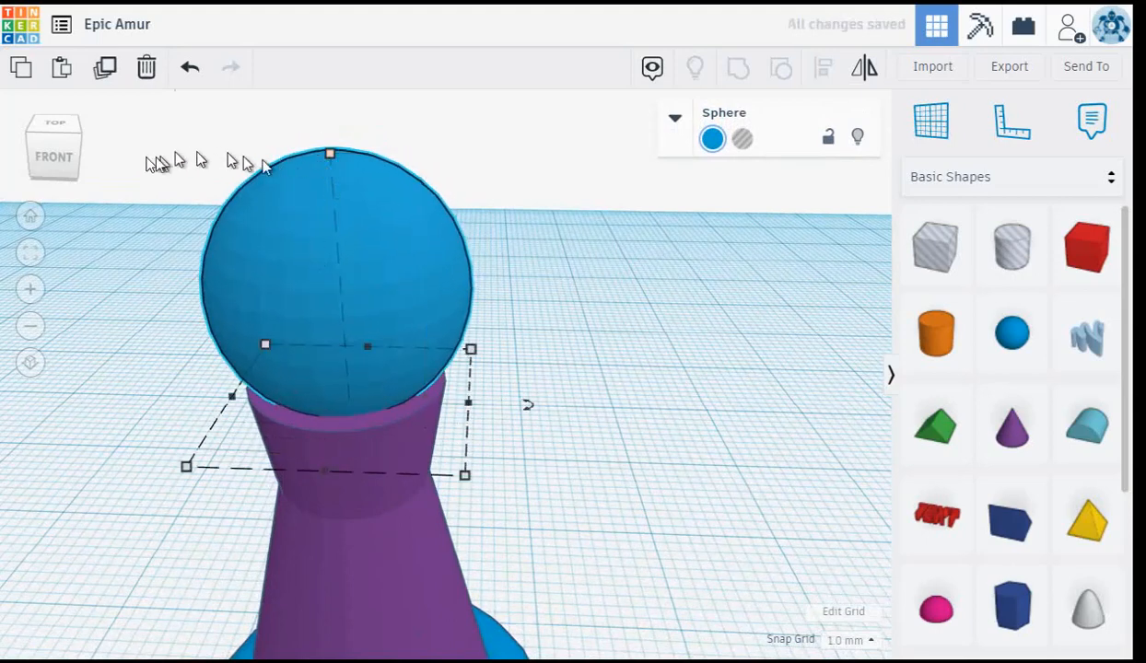
- Raise the head sphere by one 1 mm snap step above the collar
{"action": "left_click", "coordinate": [362, 545]}
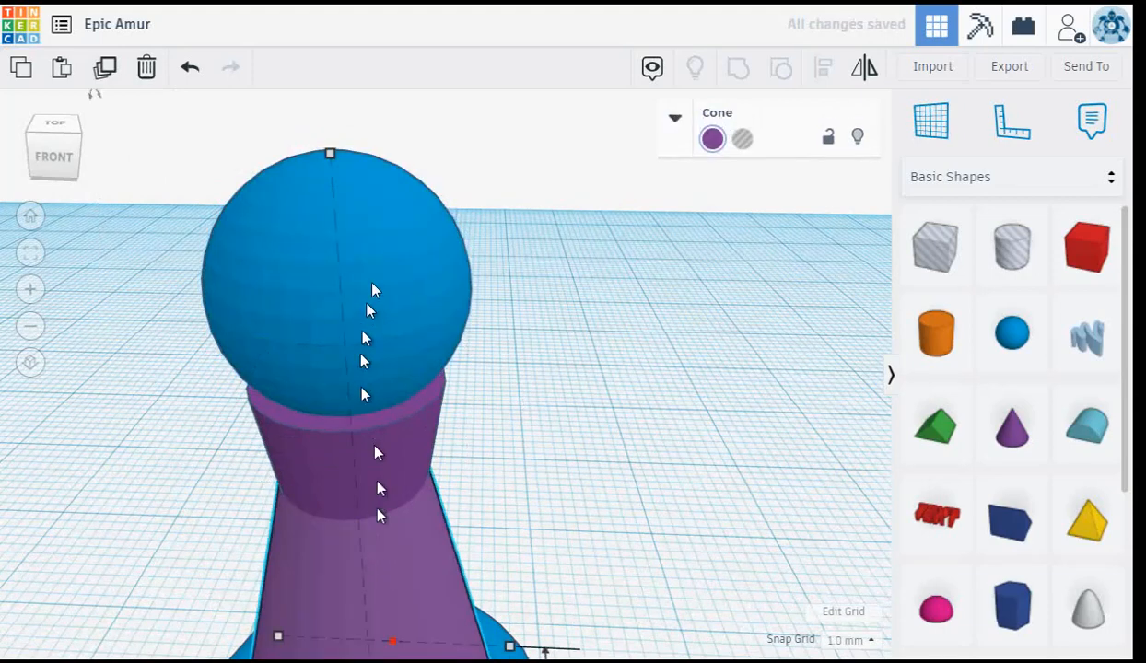
{"action": "left_click", "coordinate": [636, 448]}
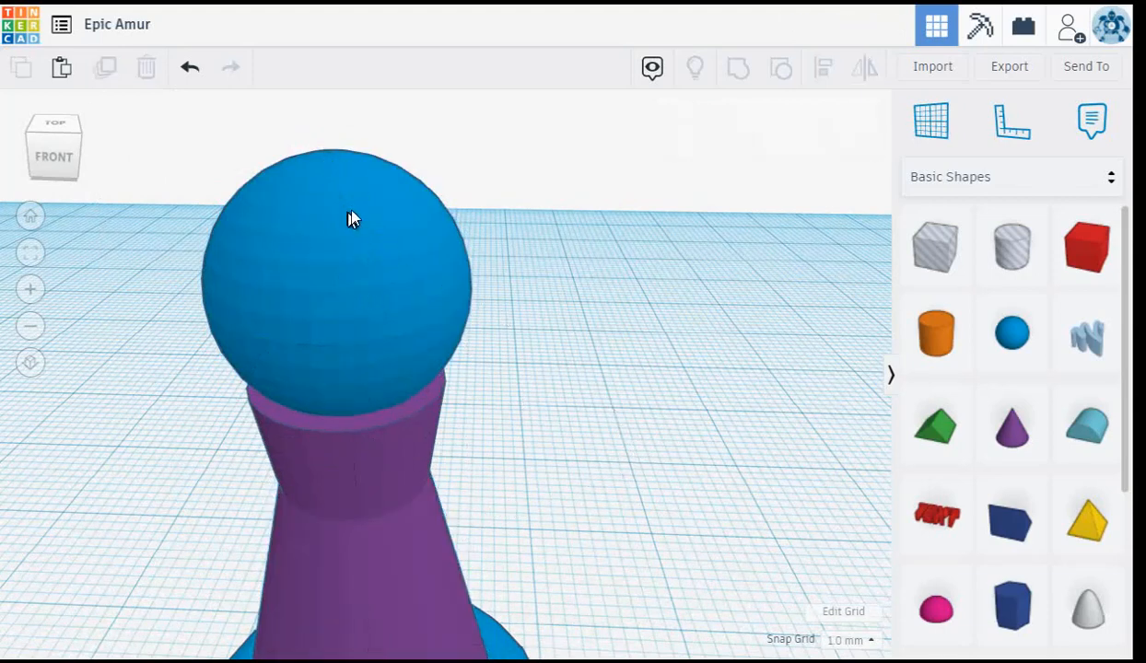
{"action": "left_click", "coordinate": [355, 233]}
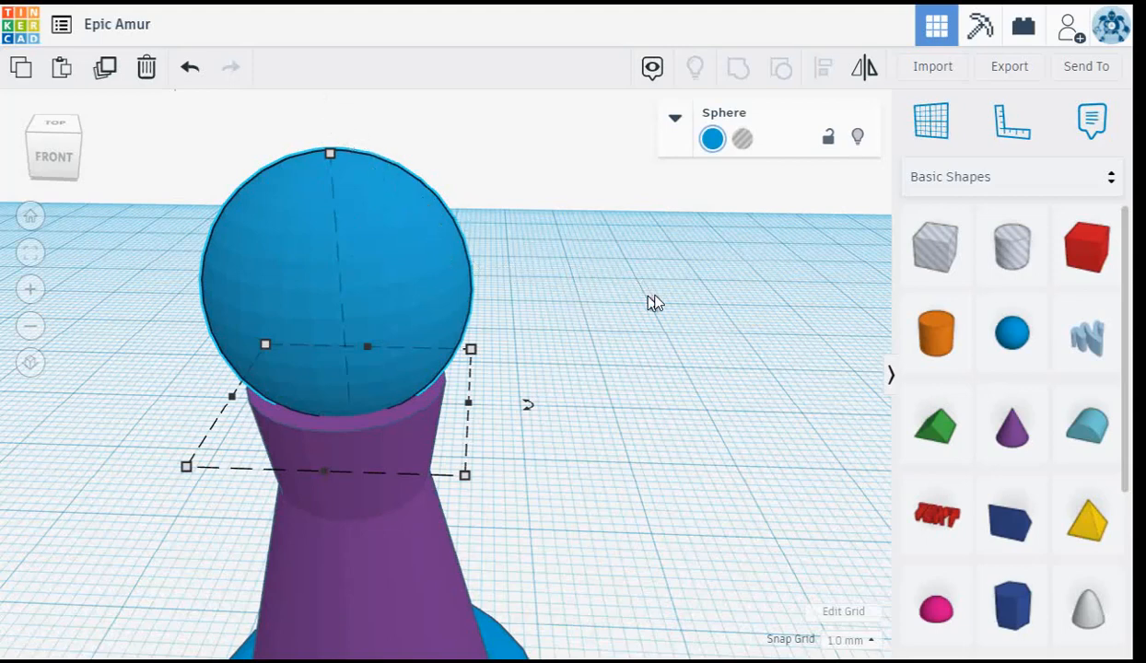
{"action": "key", "text": "ctrl+Up"}
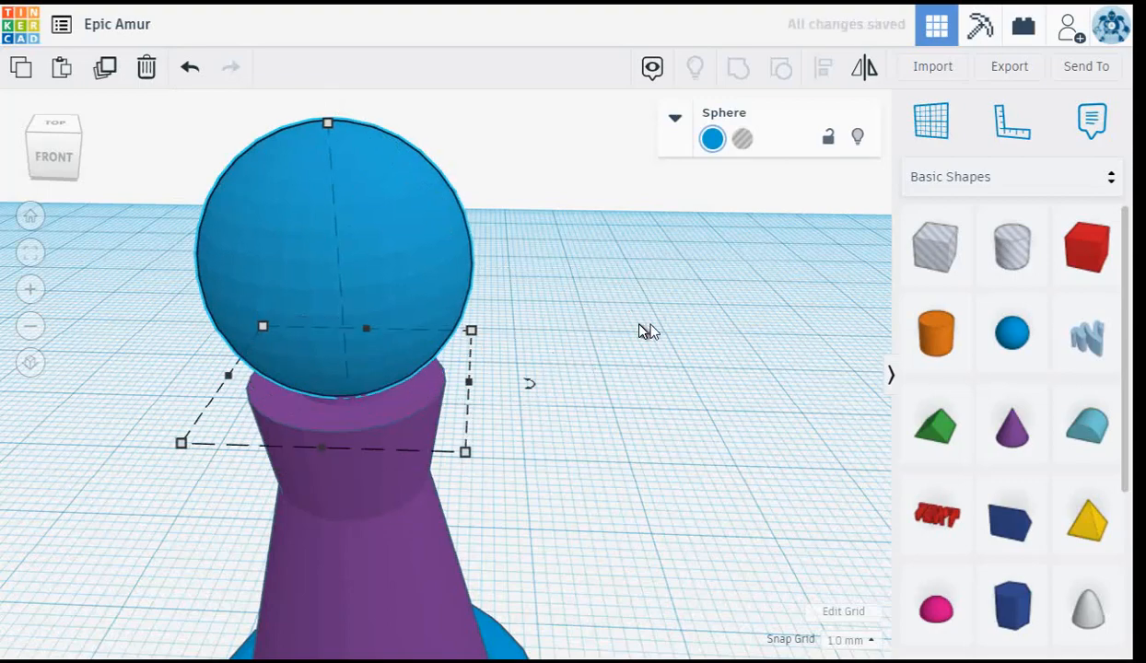
{"action": "scroll", "coordinate": [656, 332], "scroll_direction": "down", "scroll_amount": 4}
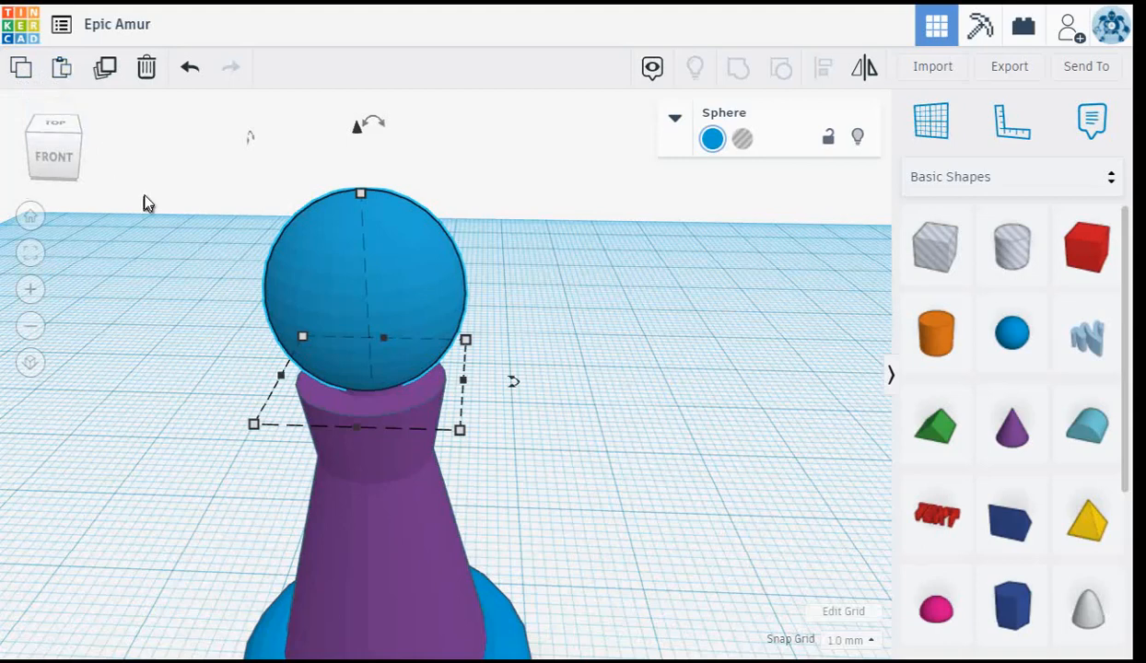
- Paste a copy of the head sphere and flatten it to a height of 2 mm
{"action": "key", "text": "ctrl+v"}
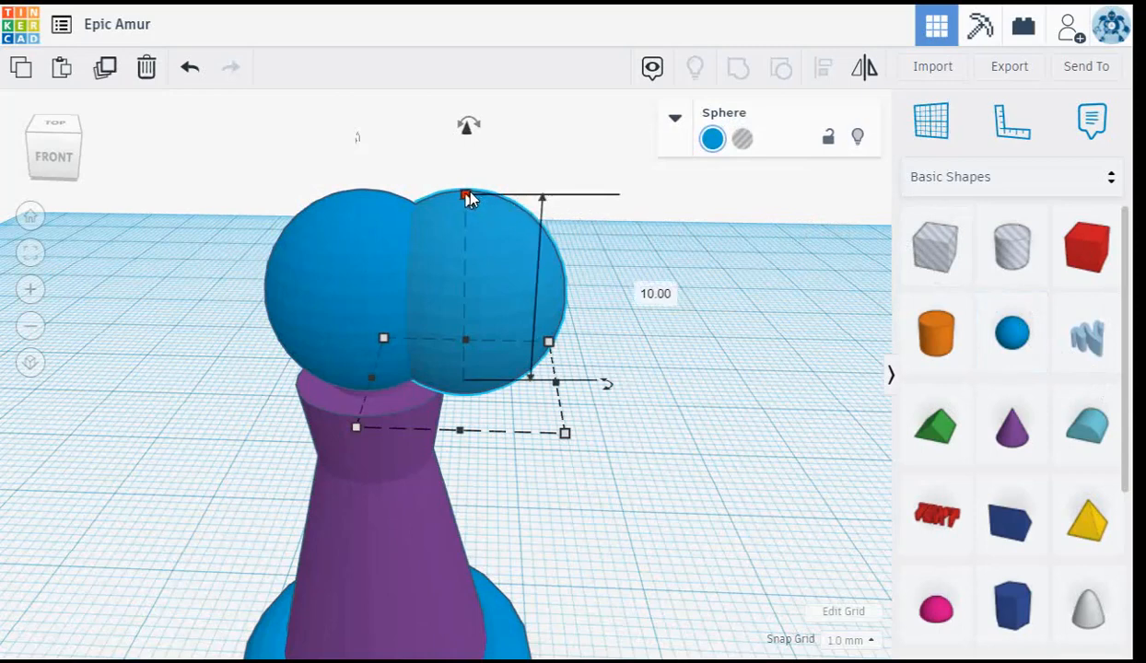
{"action": "left_click", "coordinate": [658, 294]}
{"action": "type", "text": "2"}
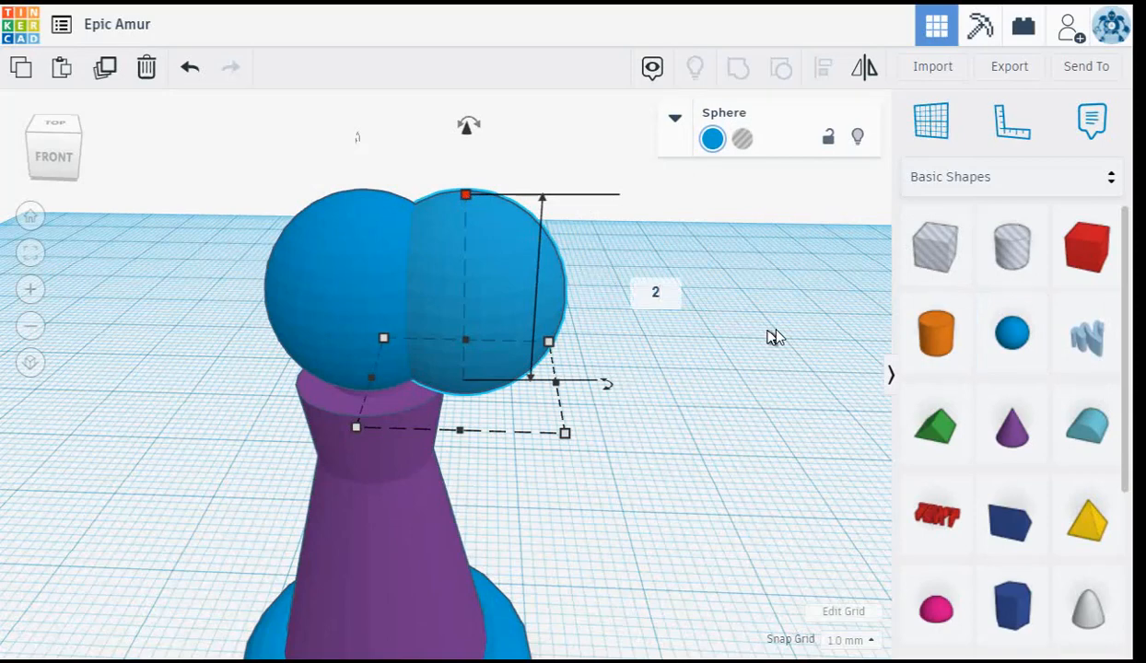
{"action": "key", "text": "Return"}
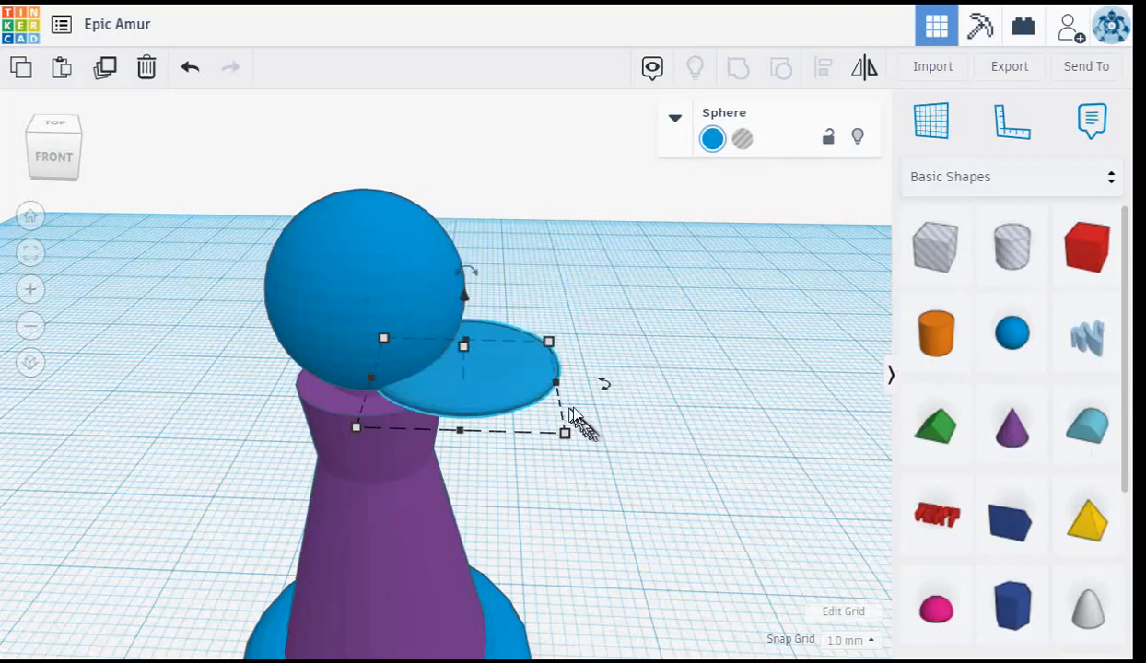
- Move the flattened sphere sideways between the head and the collar and lower it by one 1 mm snap step
{"action": "left_click_drag", "start_coordinate": [520, 392], "coordinate": [414, 391]}
{"action": "right_click_drag", "start_coordinate": [557, 423], "coordinate": [722, 376]}
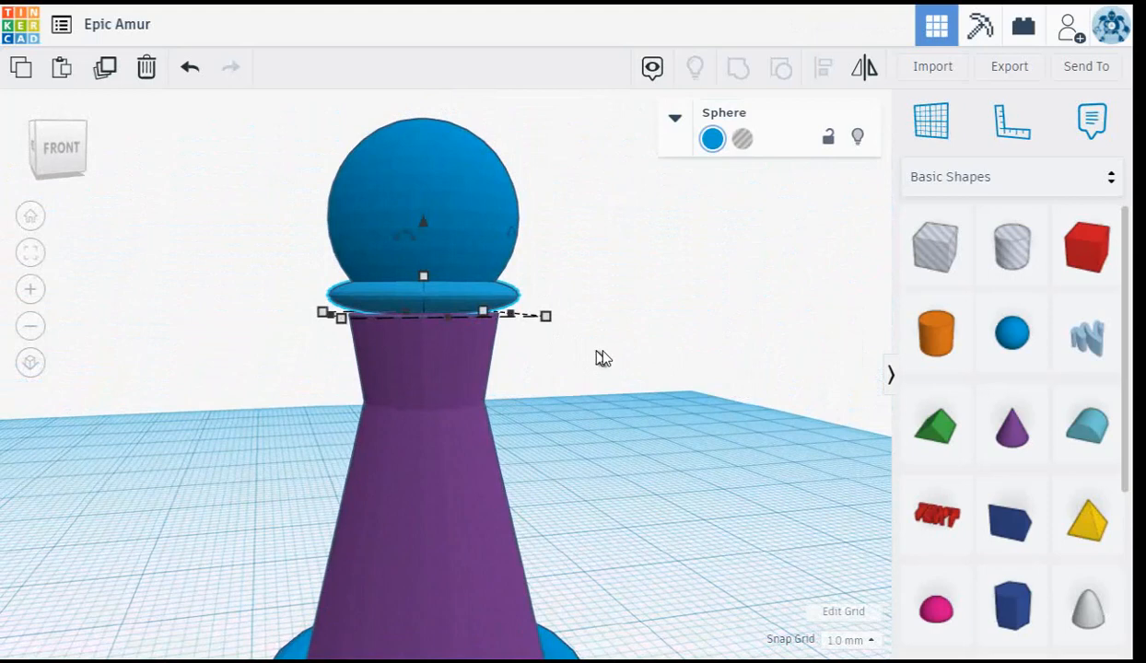
{"action": "key", "text": "shift+Down"}
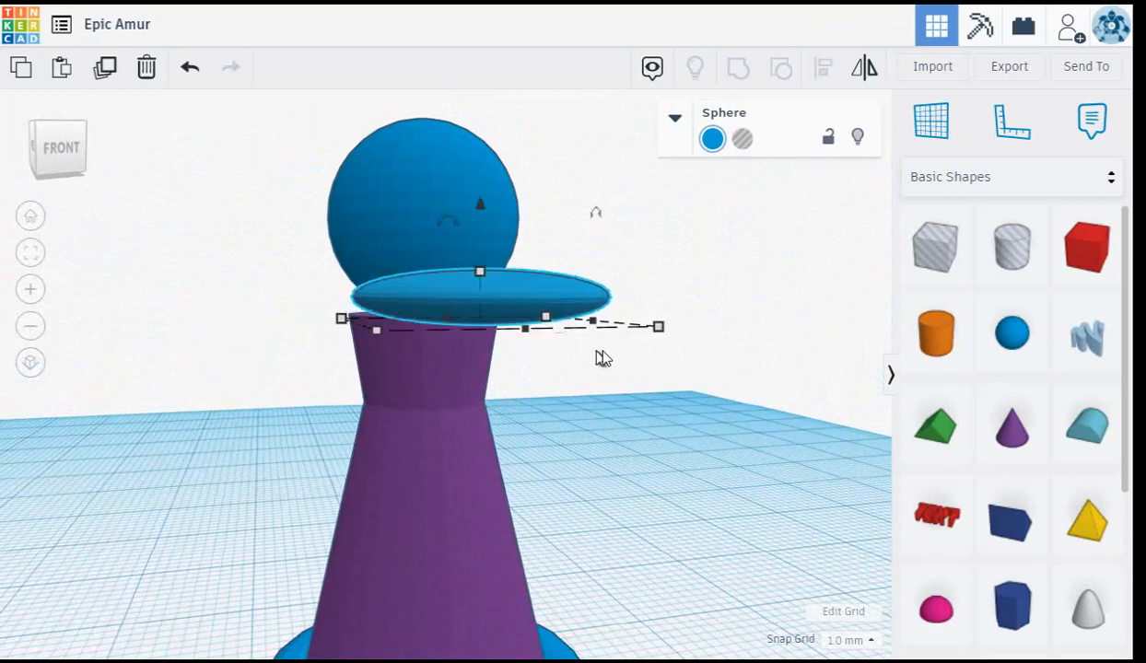
{"action": "key", "text": "shift+Up"}
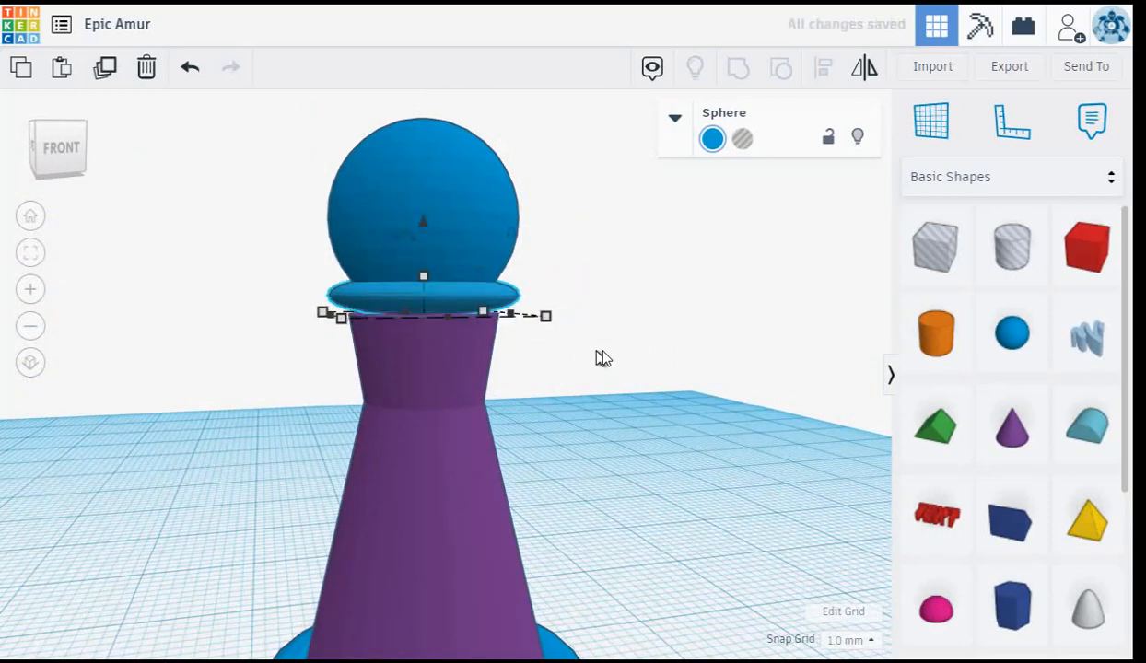
{"action": "key", "text": "ctrl+Down"}
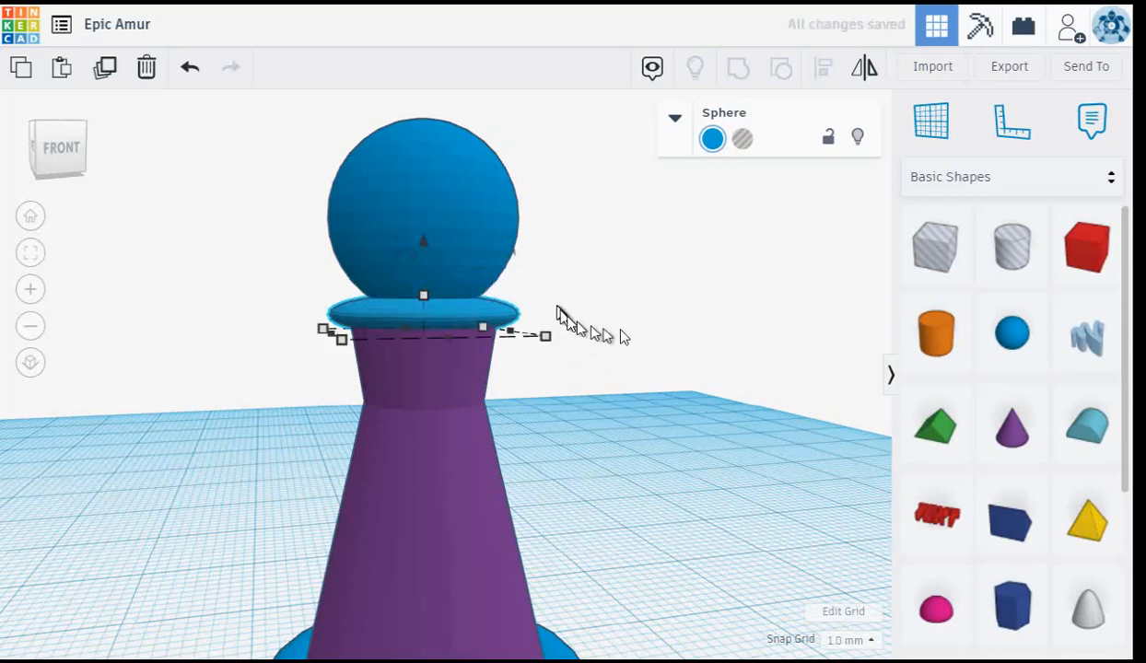
- Set the height of the flattened sphere between the head and the collar to 3 mm
{"action": "mouse_move", "coordinate": [626, 325]}
{"action": "right_mouse_down"}
{"action": "mouse_move", "coordinate": [624, 340]}
{"action": "mouse_move", "coordinate": [621, 311]}
{"action": "right_mouse_up"}
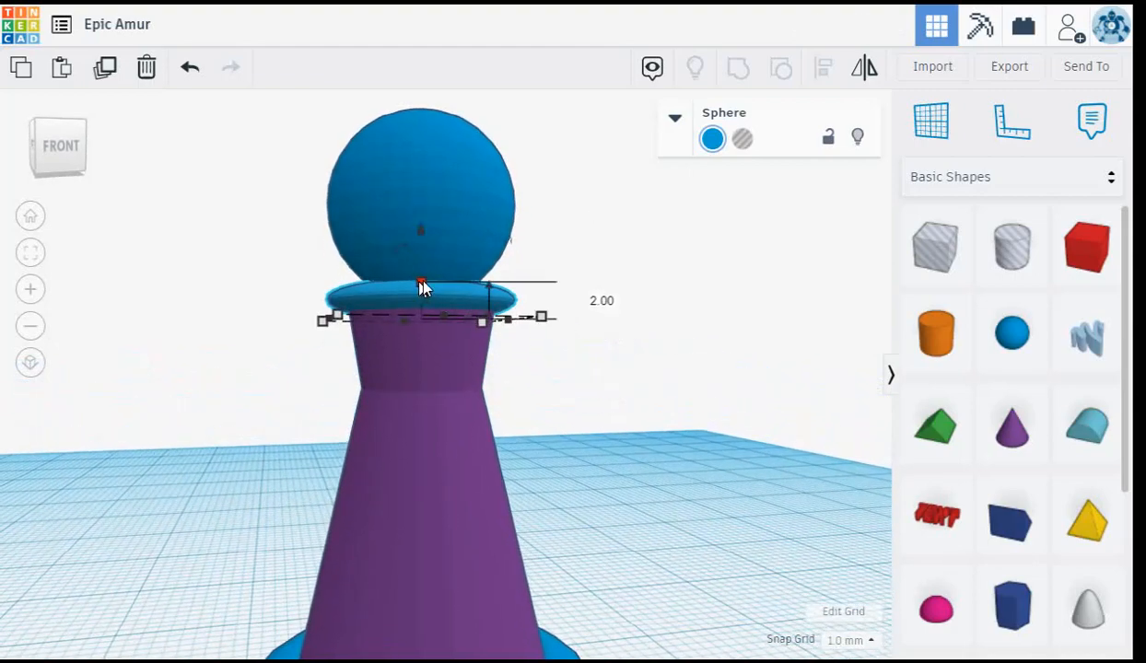
{"action": "left_click", "coordinate": [621, 302]}
{"action": "type", "text": "3"}
{"action": "right_click_drag", "start_coordinate": [656, 332], "coordinate": [678, 363]}
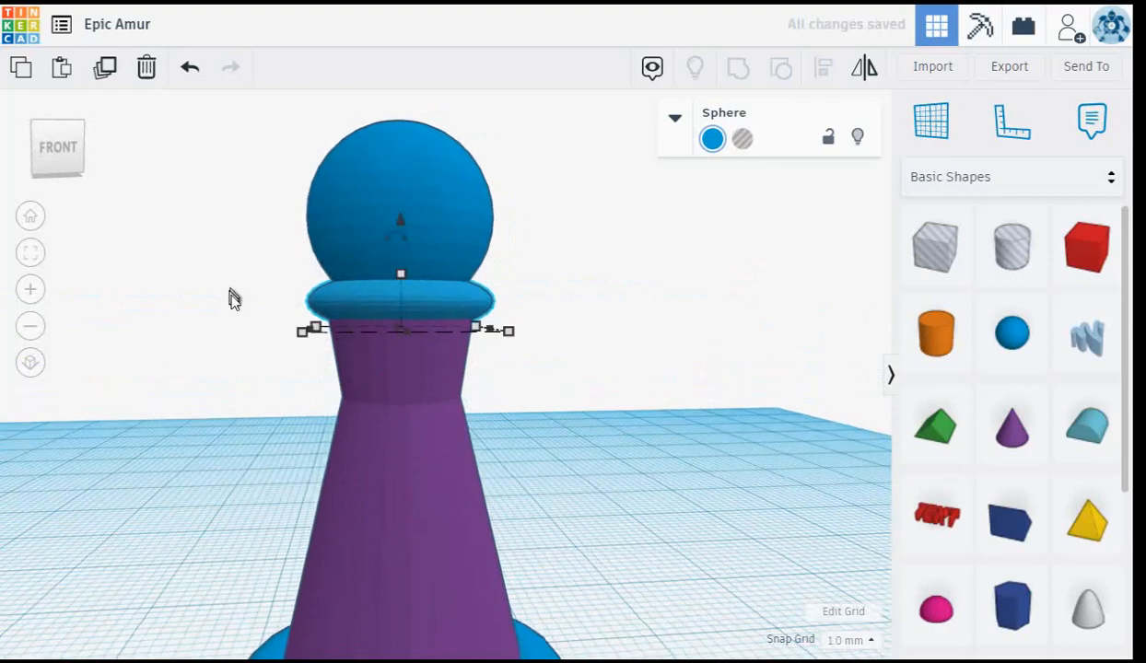
- Review the whole pawn against the planned dimensions written in the Notepad notes
{"action": "scroll", "coordinate": [233, 297], "scroll_direction": "down", "scroll_amount": 5}
{"action": "scroll", "coordinate": [530, 457], "scroll_direction": "up", "scroll_amount": 2}
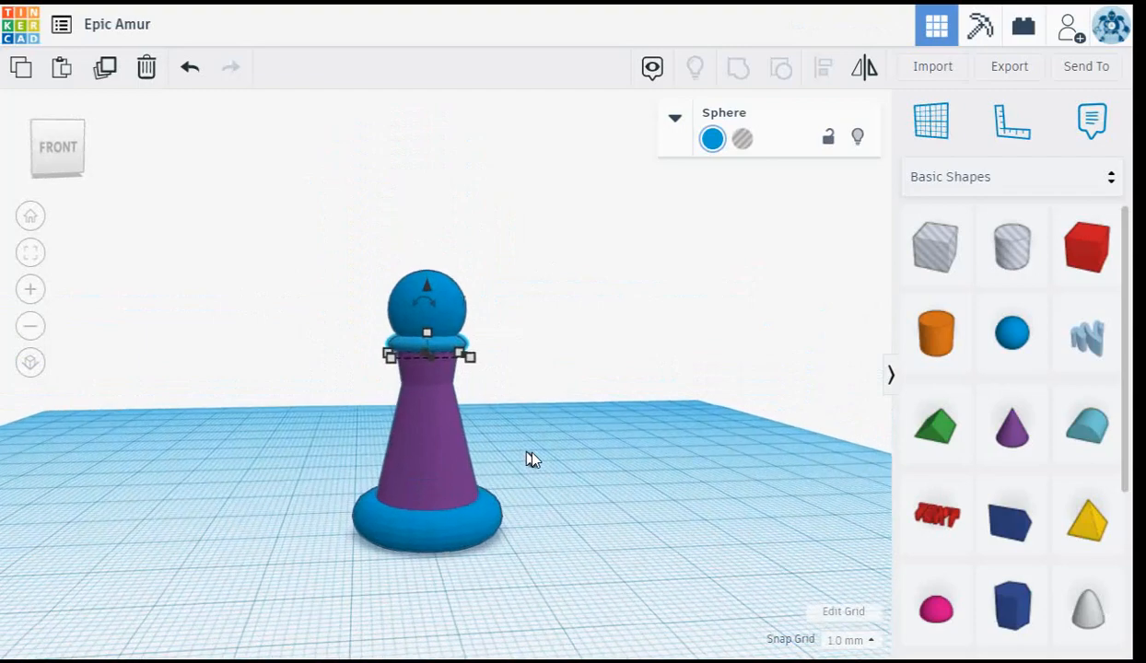
{"action": "scroll", "coordinate": [529, 458], "scroll_direction": "up", "scroll_amount": 3}
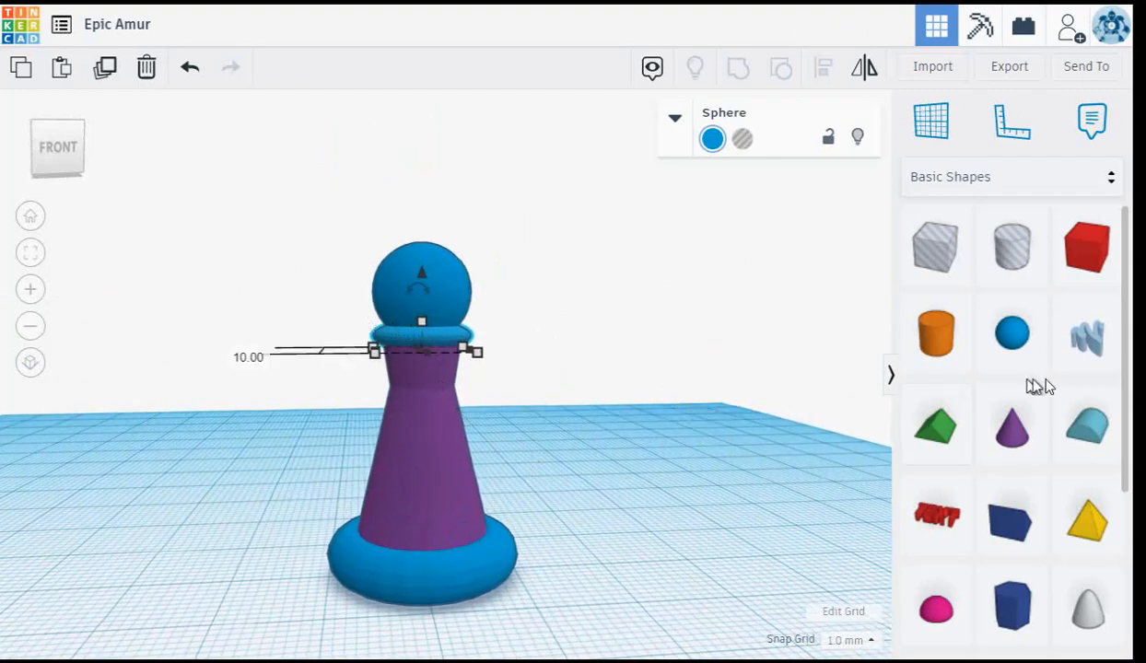
{"action": "key", "text": "alt+Tab"}
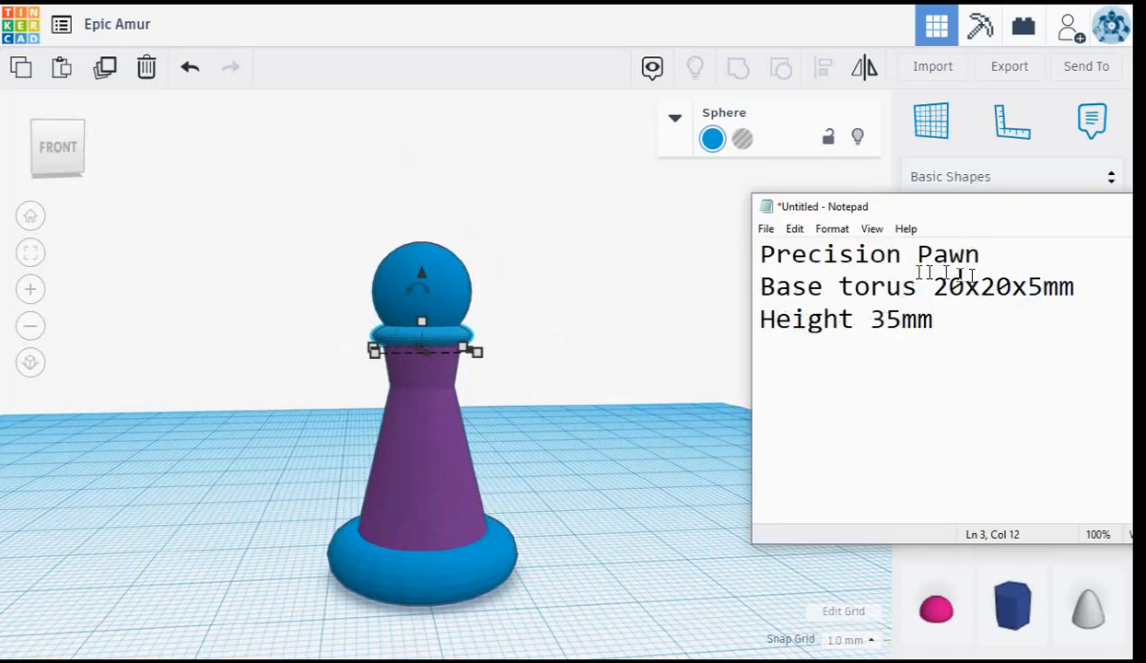
{"action": "key", "text": "alt+Tab"}
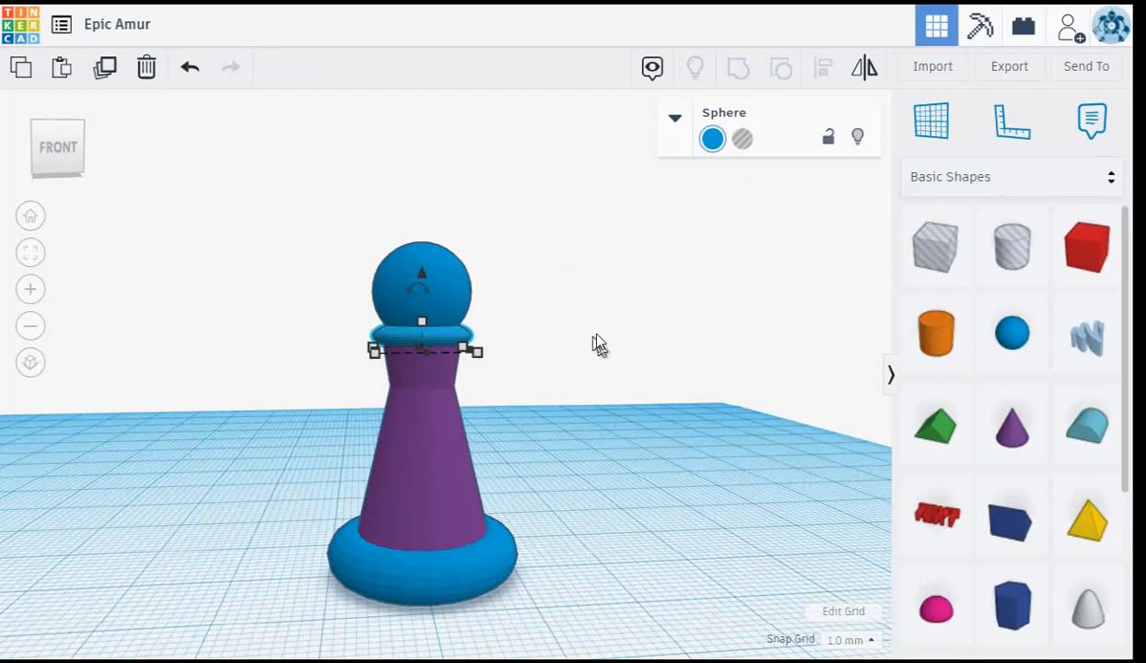
- Place a Text shape on the workplane in front of the pawn and set its height to 1 mm
{"action": "scroll", "coordinate": [548, 266], "scroll_direction": "down", "scroll_amount": 2}
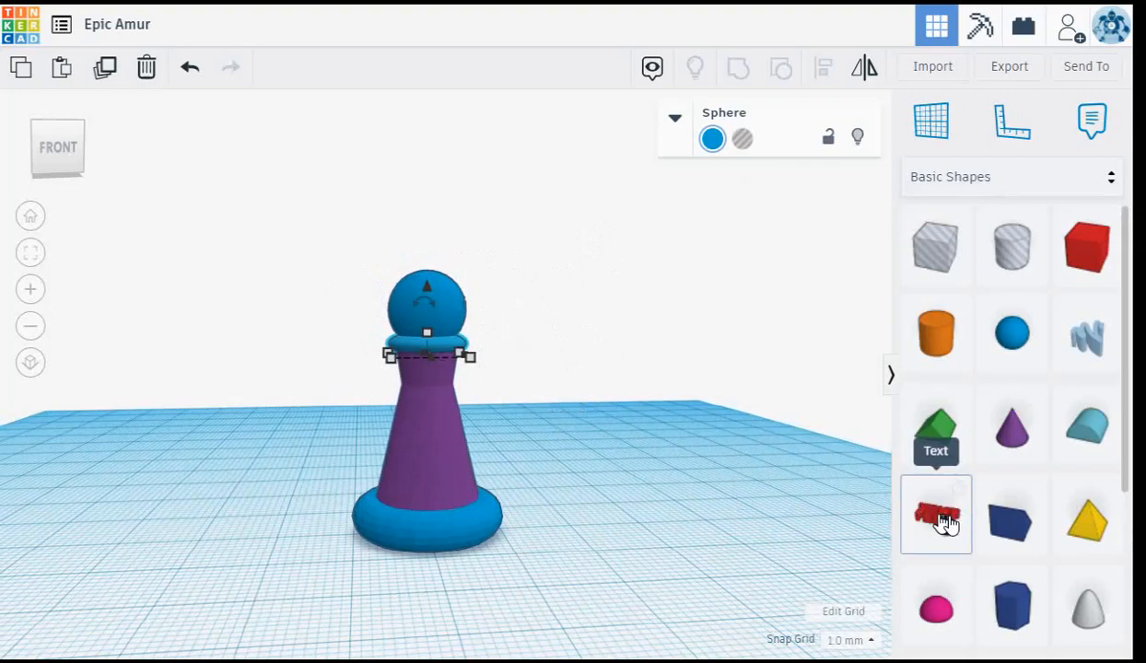
{"action": "left_click_drag", "start_coordinate": [946, 522], "coordinate": [464, 575]}
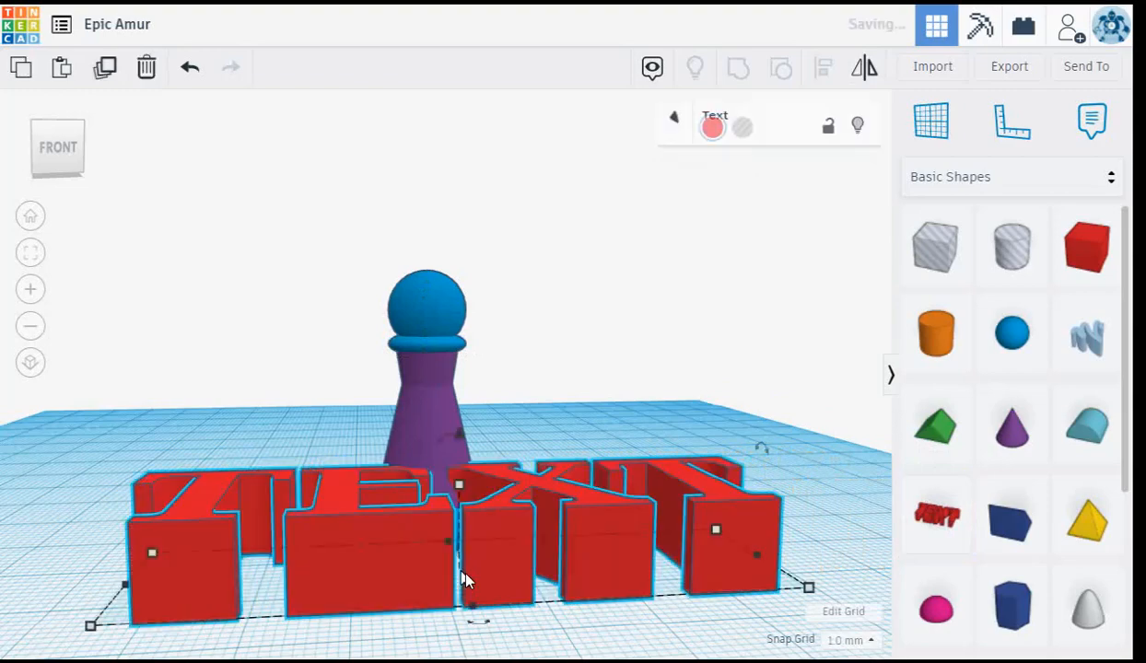
{"action": "right_click_drag", "start_coordinate": [810, 460], "coordinate": [824, 485]}
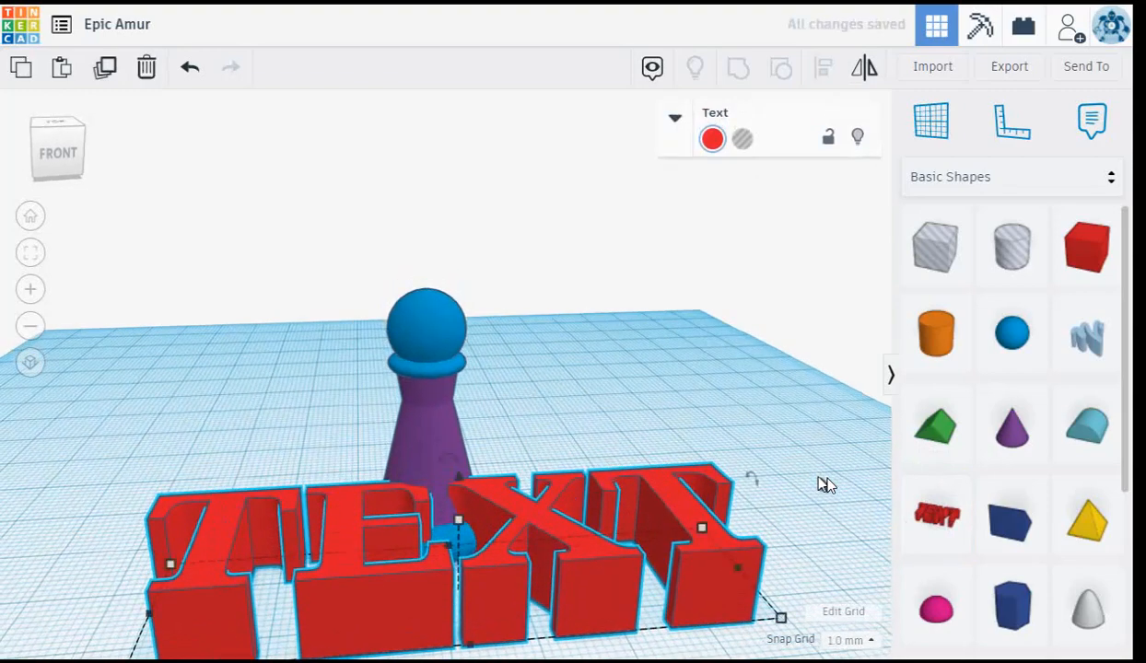
{"action": "mouse_move", "coordinate": [464, 525]}
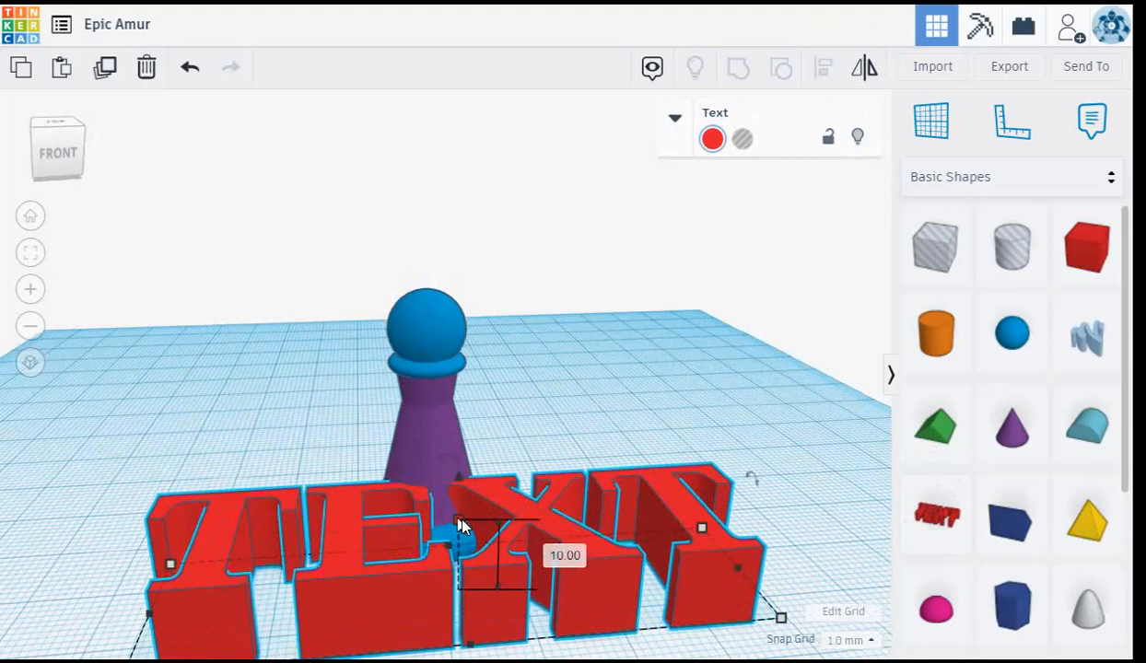
{"action": "left_click", "coordinate": [570, 558]}
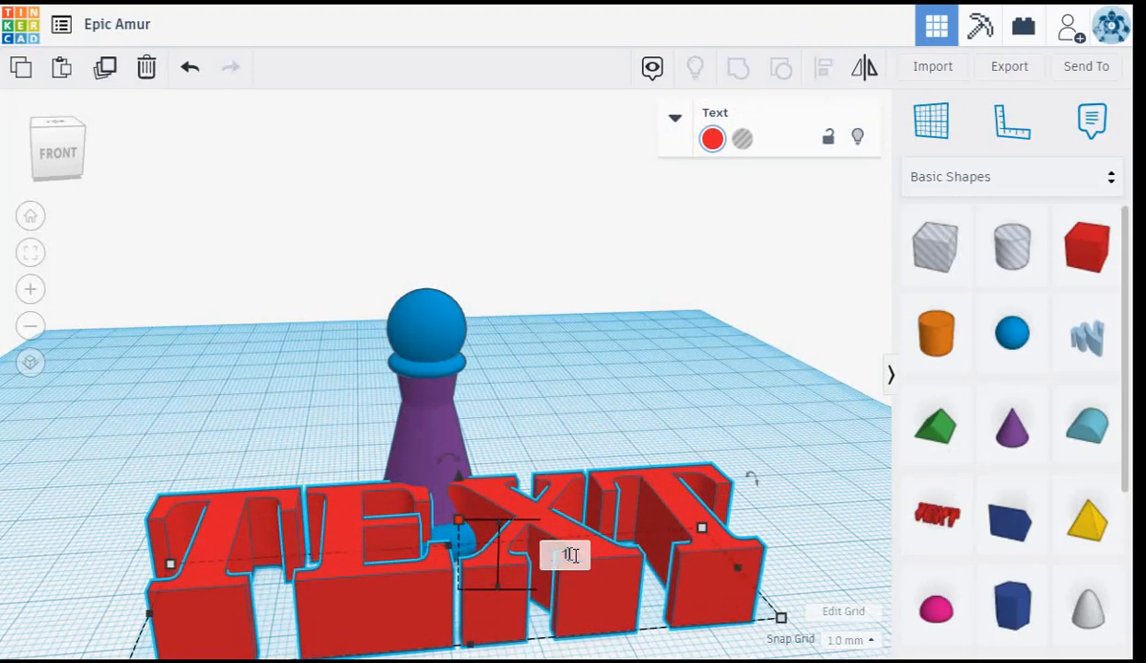
{"action": "type", "text": "1"}
{"action": "key", "text": "Return"}
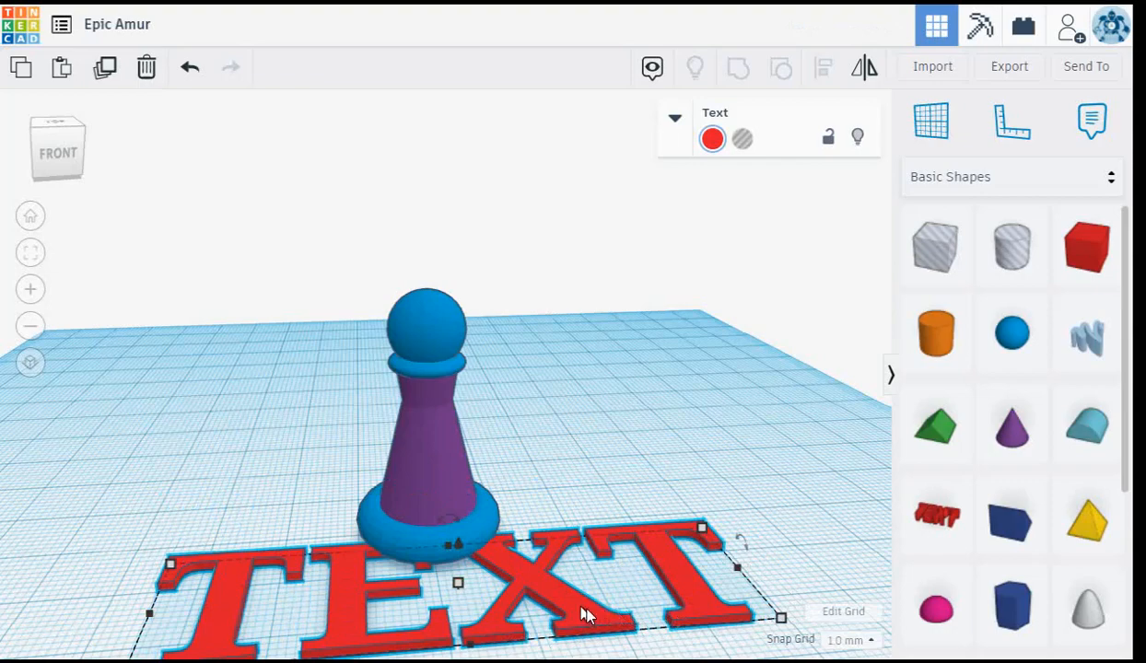
- Shrink the text to a small label in front of the pawn's base and change its wording to MG
{"action": "scroll", "coordinate": [652, 455], "scroll_direction": "down", "scroll_amount": 3}
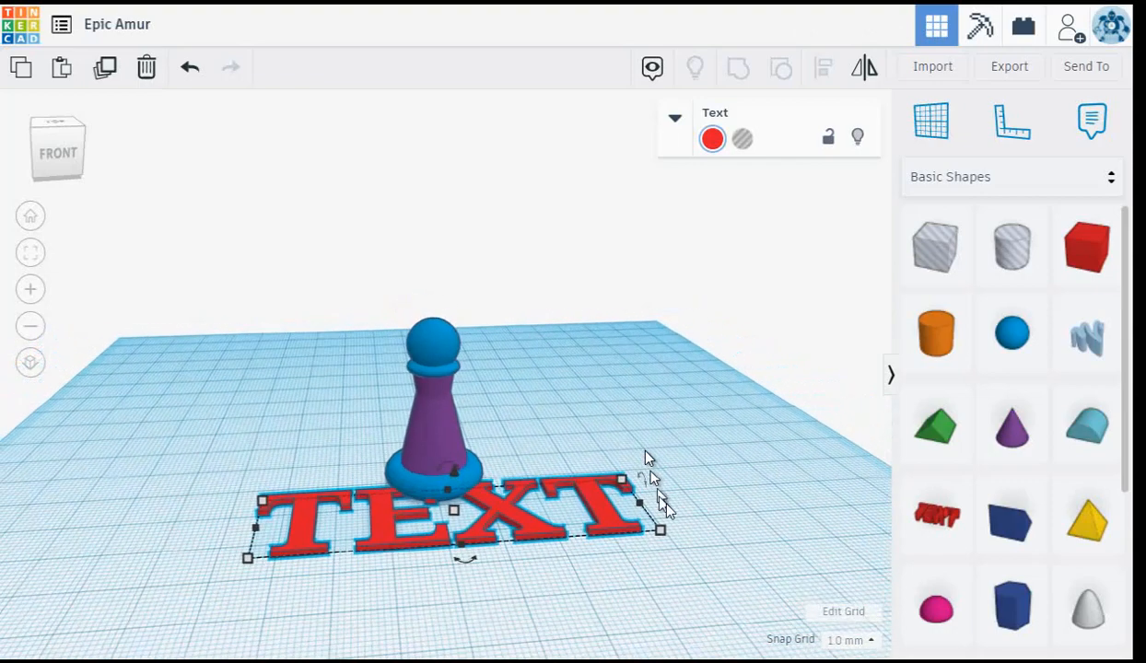
{"action": "left_click_drag", "start_coordinate": [656, 529], "coordinate": [477, 534]}
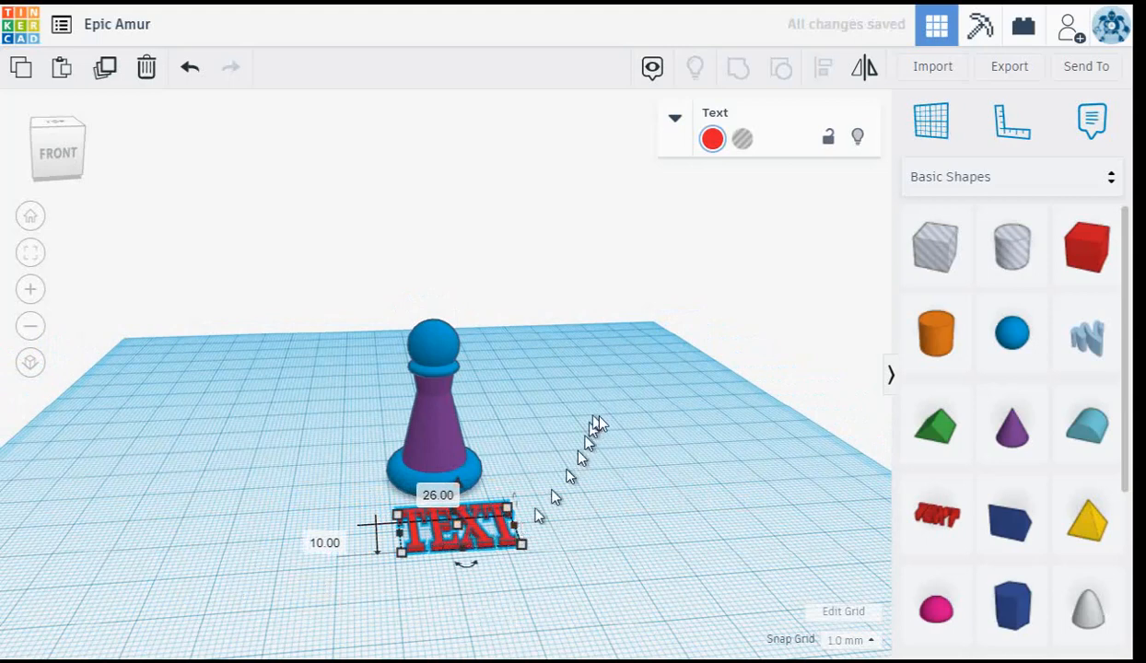
{"action": "left_click", "coordinate": [676, 118]}
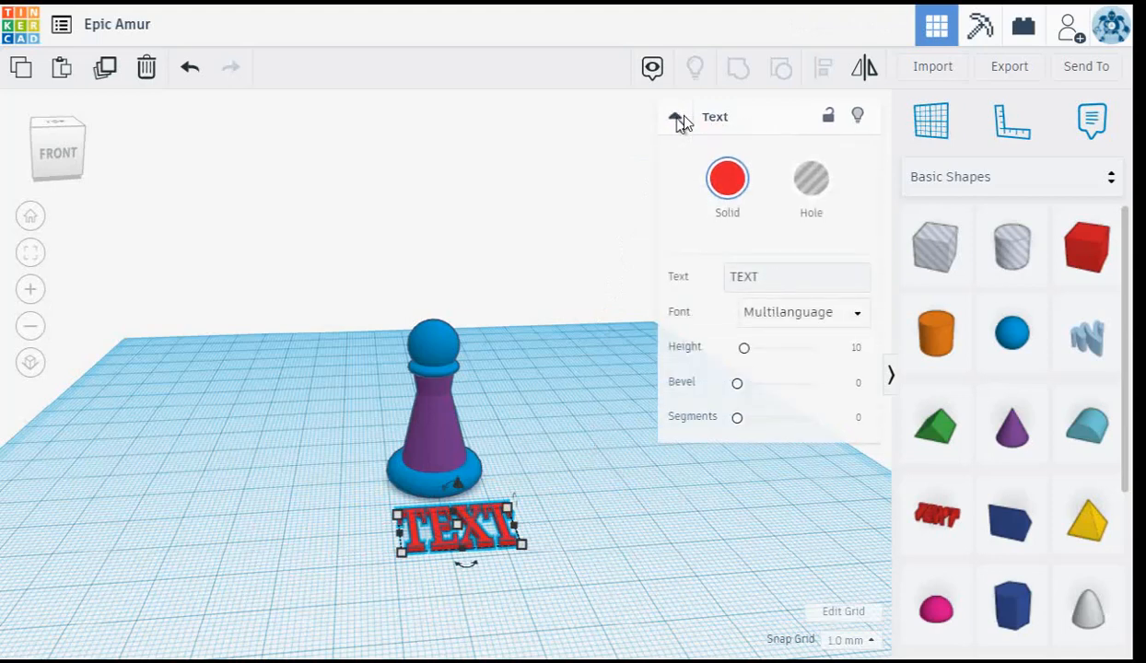
{"action": "left_click", "coordinate": [791, 273]}
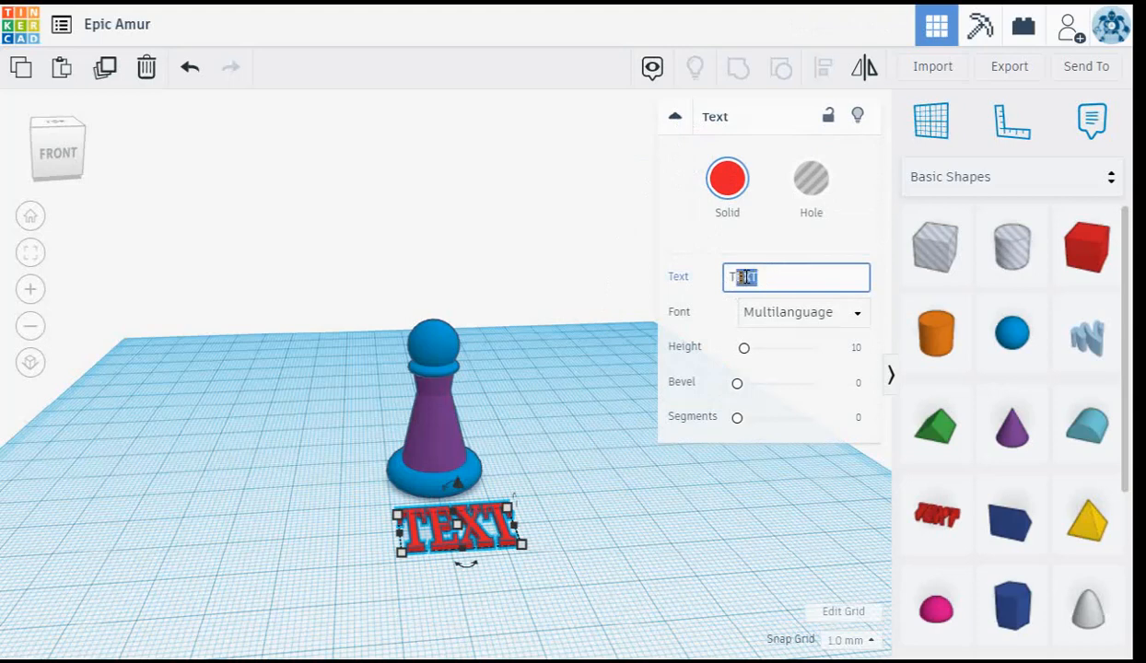
{"action": "left_click_drag", "start_coordinate": [738, 276], "coordinate": [768, 272]}
{"action": "key", "text": "BackSpace"}
{"action": "key", "text": "BackSpace"}
{"action": "key", "text": "BackSpace"}
{"action": "key", "text": "BackSpace"}
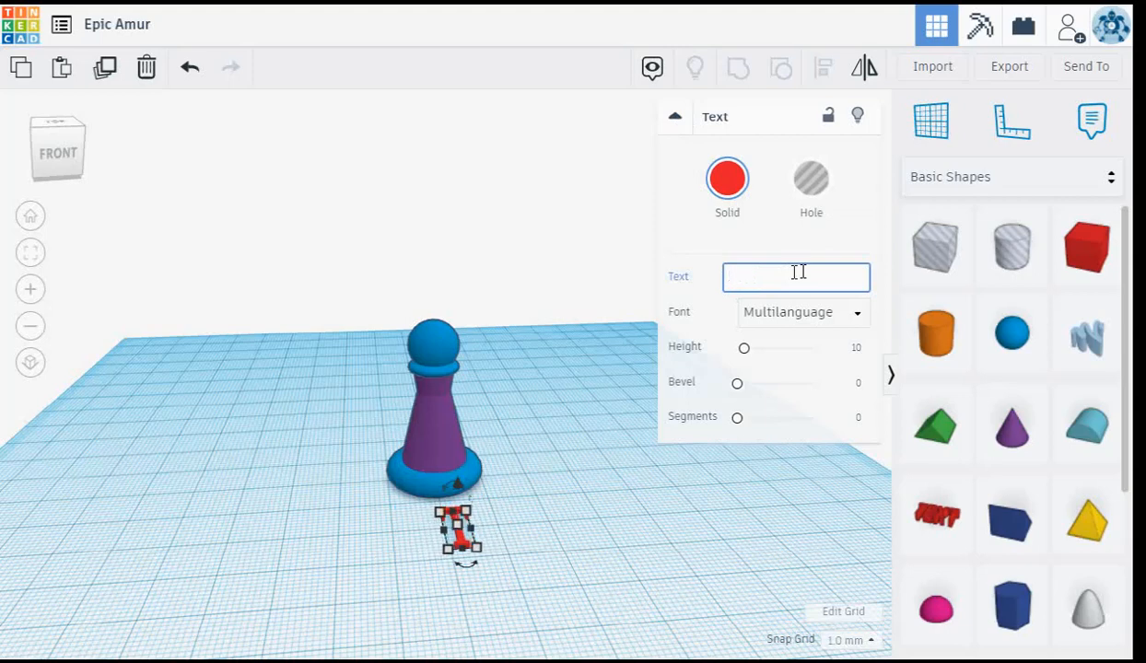
{"action": "type", "text": "MG"}
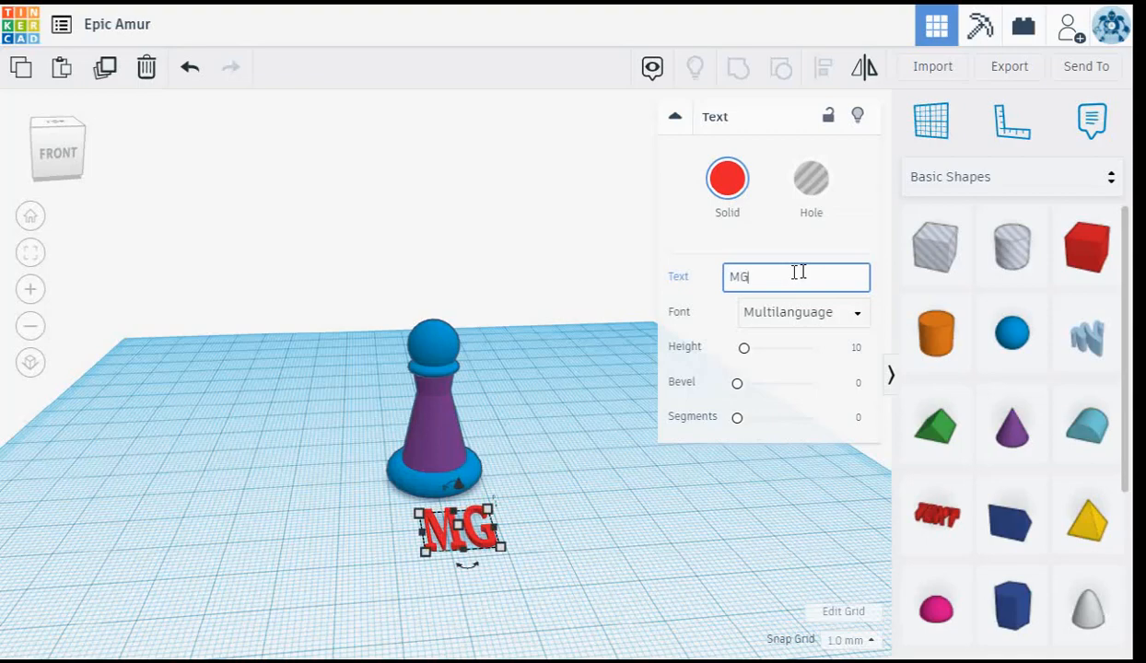
{"action": "left_click", "coordinate": [676, 121]}
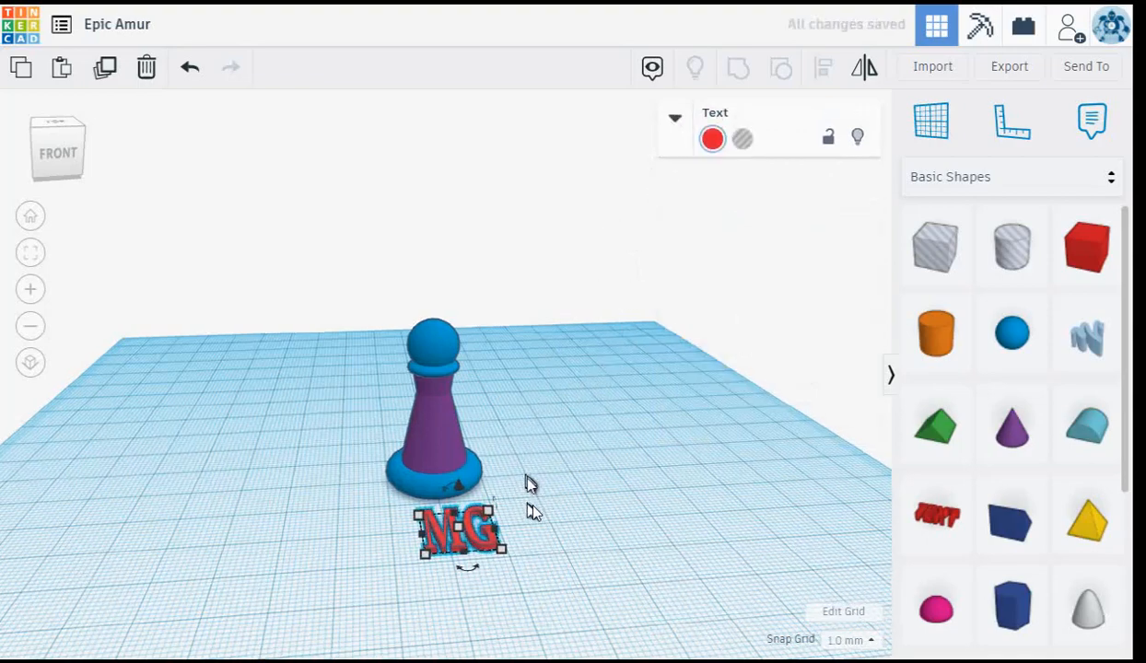
- Reduce the MG text to about 9.91 mm deep and mirror it by stretching one side past the opposite edge
{"action": "scroll", "coordinate": [532, 511], "scroll_direction": "up", "scroll_amount": 3}
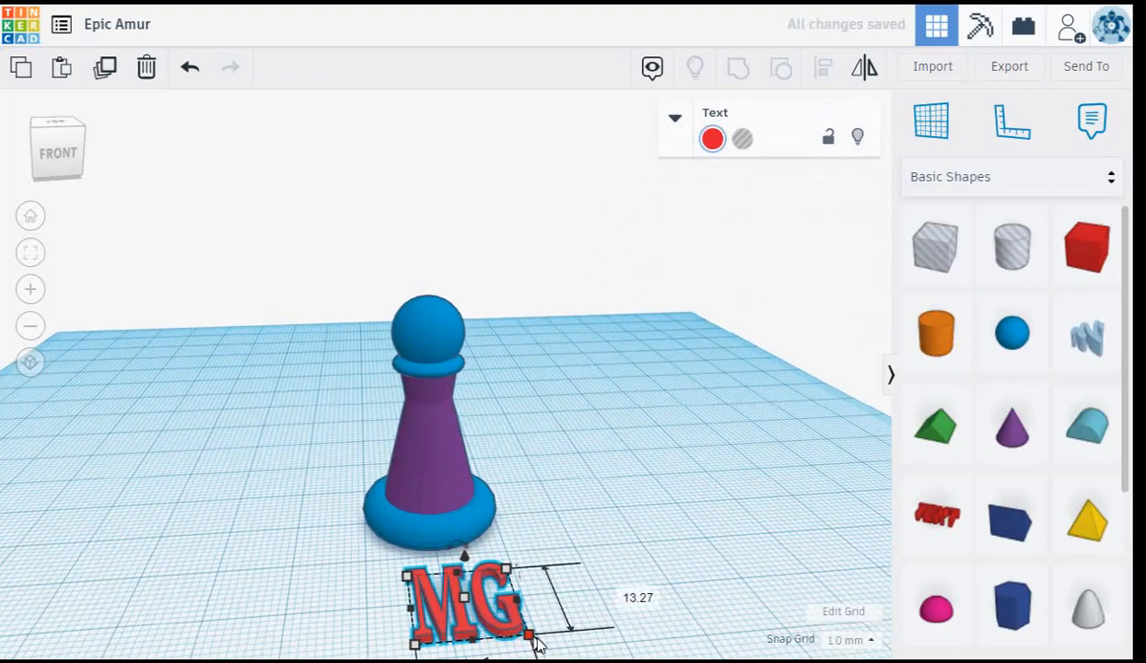
{"action": "left_click_drag", "start_coordinate": [533, 640], "coordinate": [516, 617]}
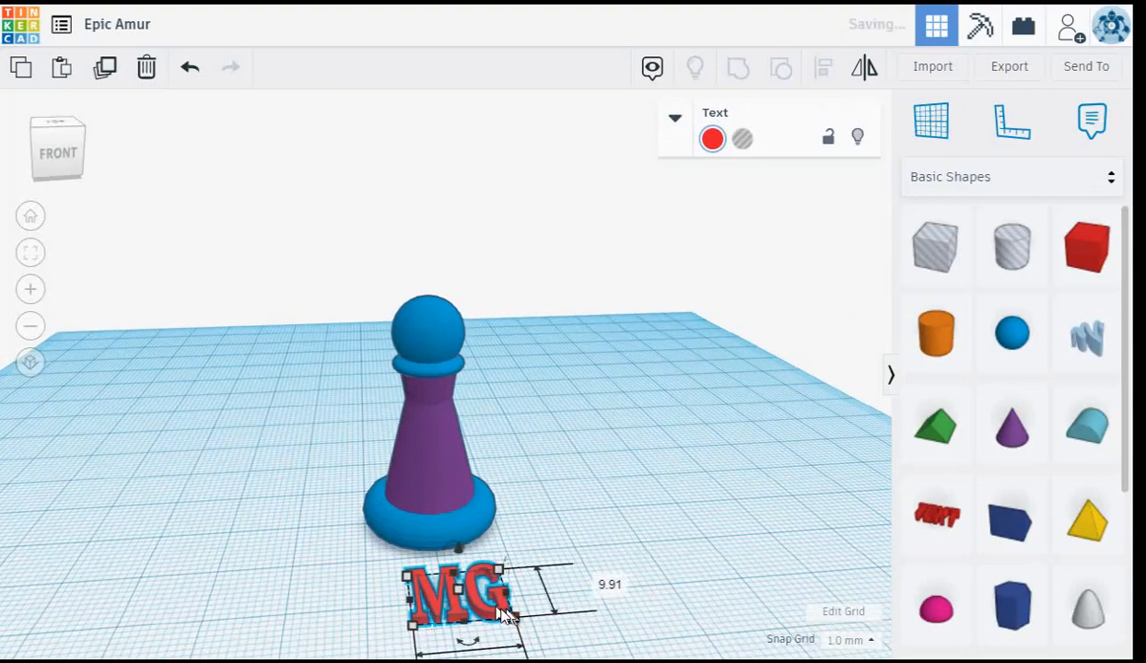
{"action": "right_click_drag", "start_coordinate": [658, 590], "coordinate": [547, 590]}
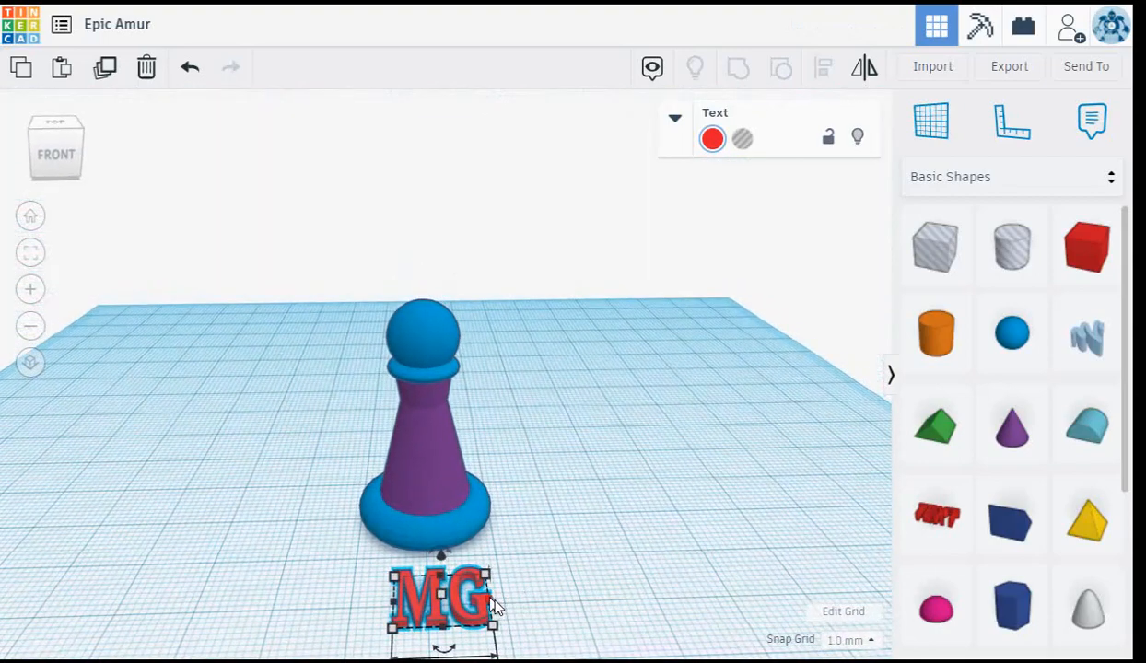
{"action": "left_click_drag", "start_coordinate": [485, 606], "coordinate": [448, 605]}
{"action": "left_click_drag", "start_coordinate": [359, 598], "coordinate": [296, 597]}
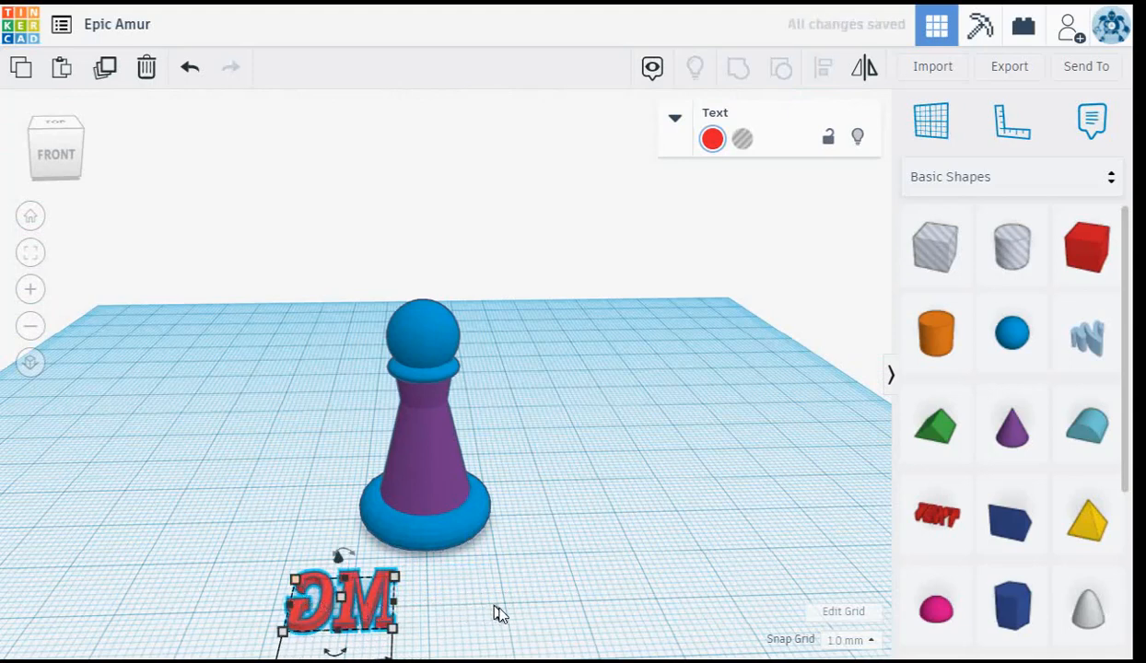
- Check the mirrored MG text from below and rotate it 180° flat on the workplane
{"action": "middle_click_drag", "start_coordinate": [492, 606], "coordinate": [507, 520]}
{"action": "right_click_drag", "start_coordinate": [506, 522], "coordinate": [513, 364]}
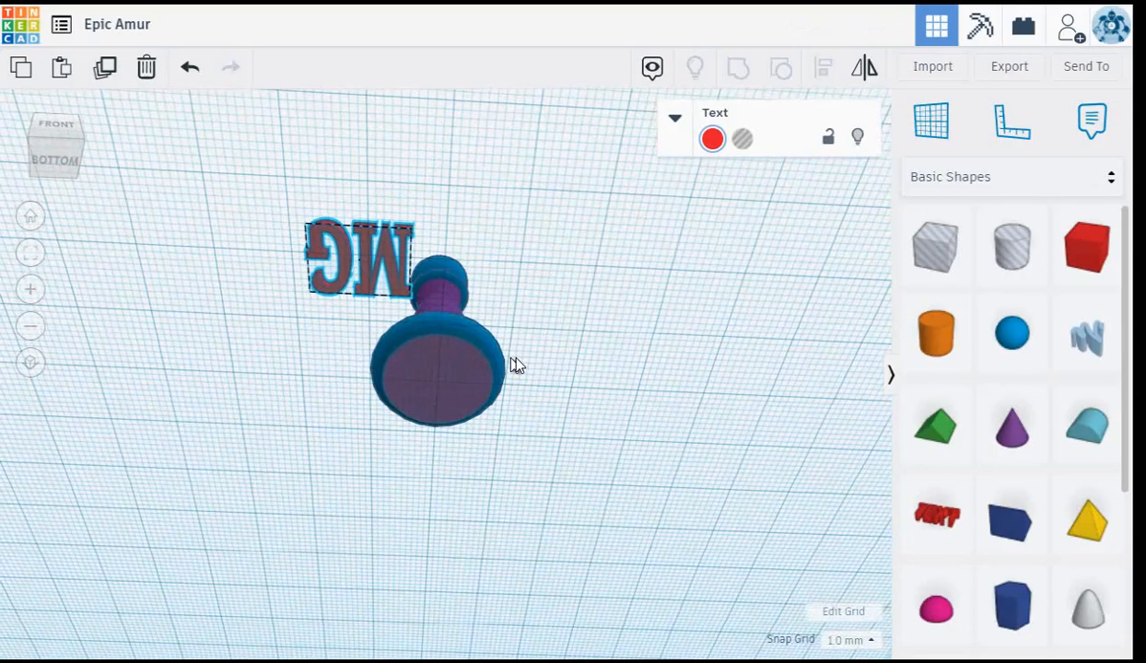
{"action": "right_click_drag", "start_coordinate": [514, 362], "coordinate": [509, 564]}
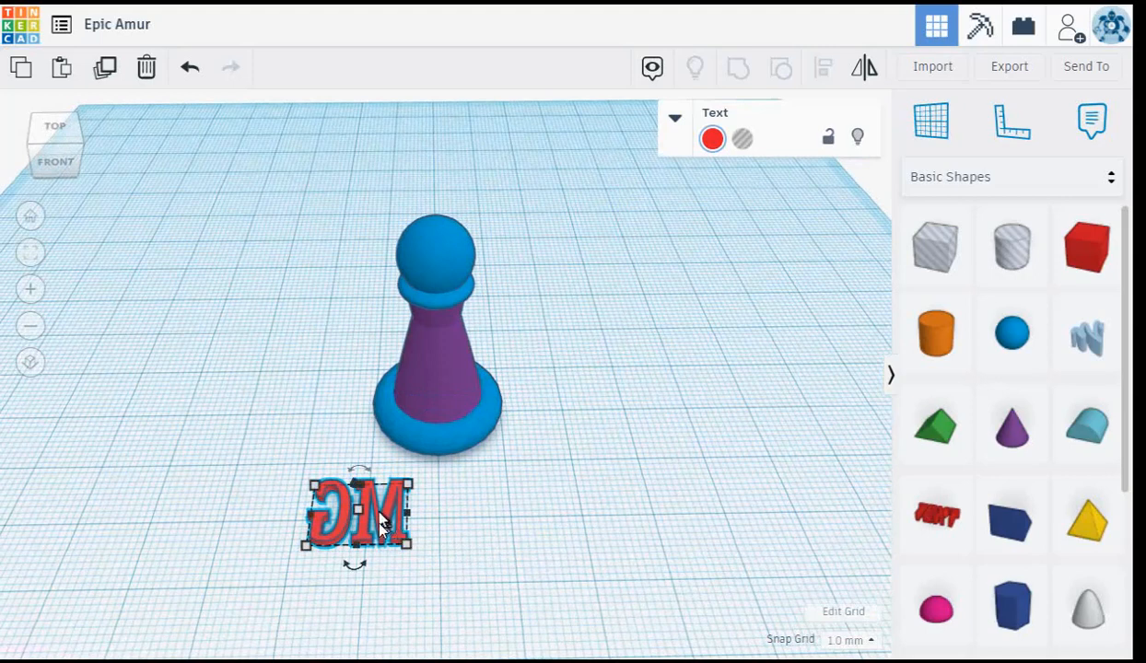
{"action": "left_click_drag", "start_coordinate": [352, 573], "coordinate": [370, 406]}
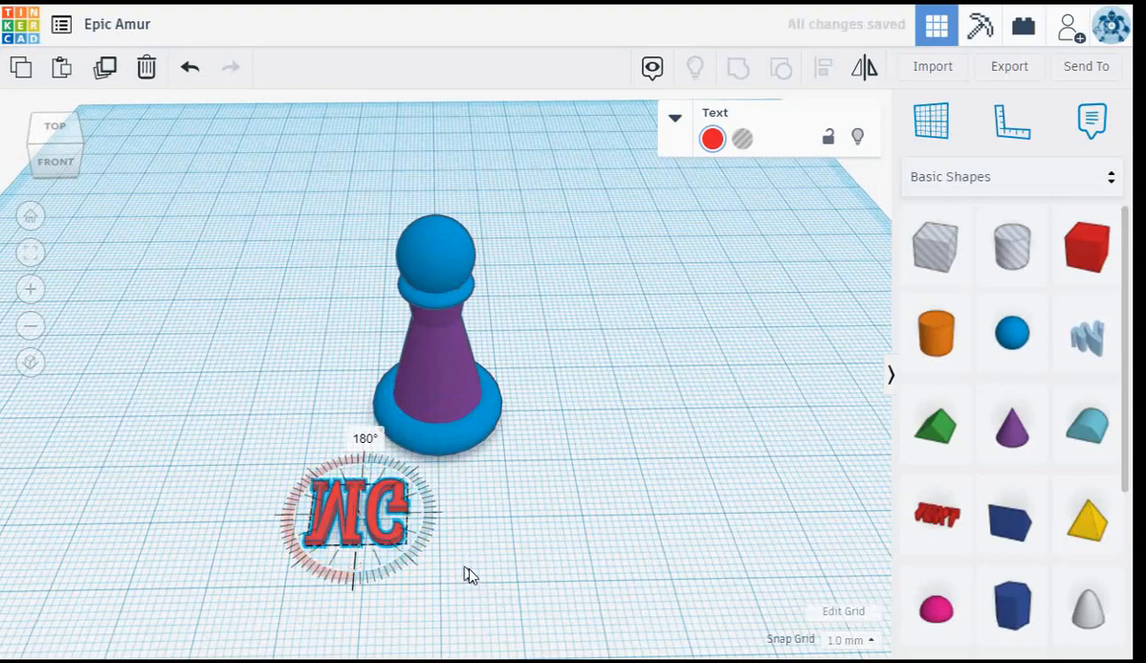
- Move the MG text beneath the pawn so that it sits within the underside of the base
{"action": "right_click_drag", "start_coordinate": [498, 581], "coordinate": [543, 274]}
{"action": "left_click_drag", "start_coordinate": [397, 324], "coordinate": [462, 430]}
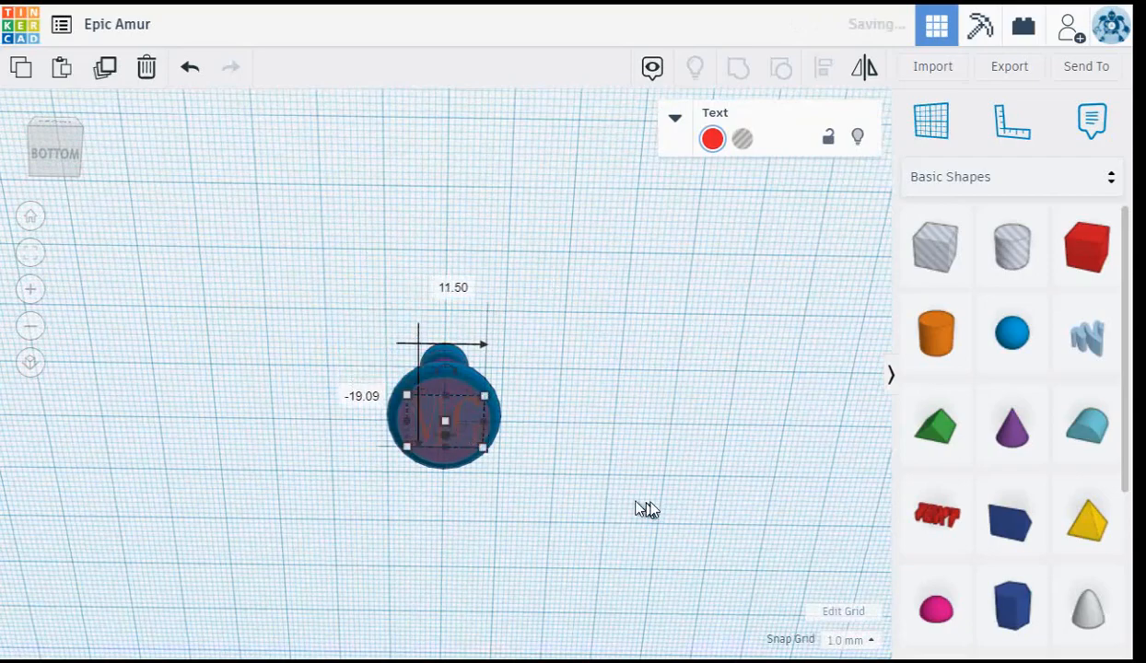
{"action": "scroll", "coordinate": [609, 471], "scroll_direction": "up", "scroll_amount": 5}
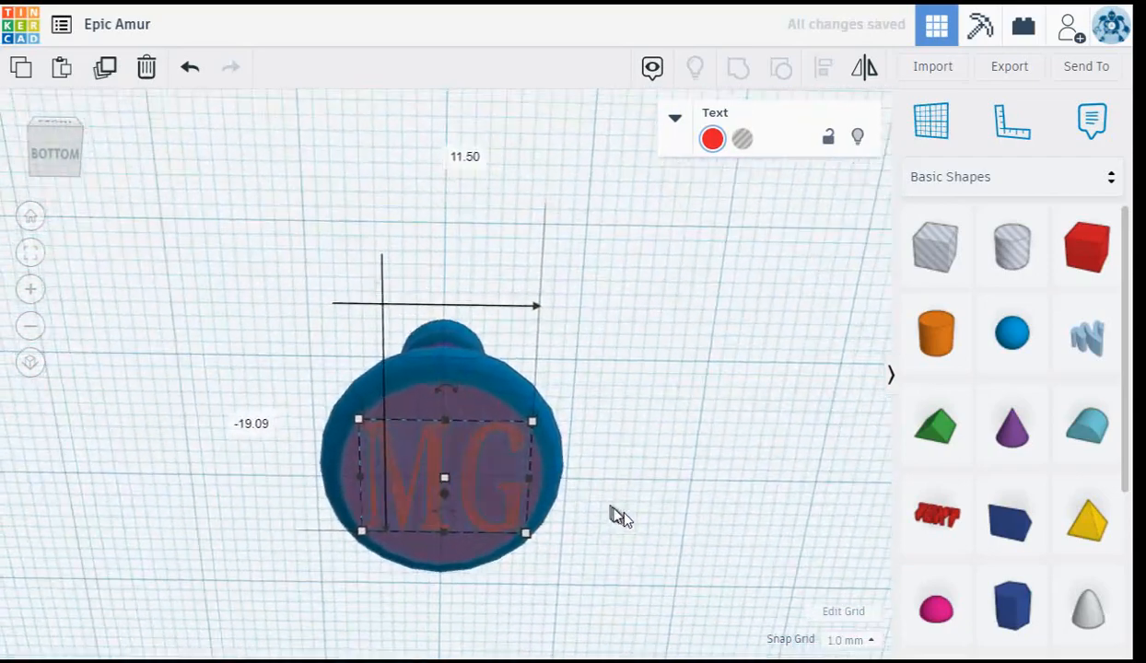
{"action": "right_click_drag", "start_coordinate": [613, 517], "coordinate": [634, 411]}
{"action": "scroll", "coordinate": [634, 410], "scroll_direction": "up", "scroll_amount": 5}
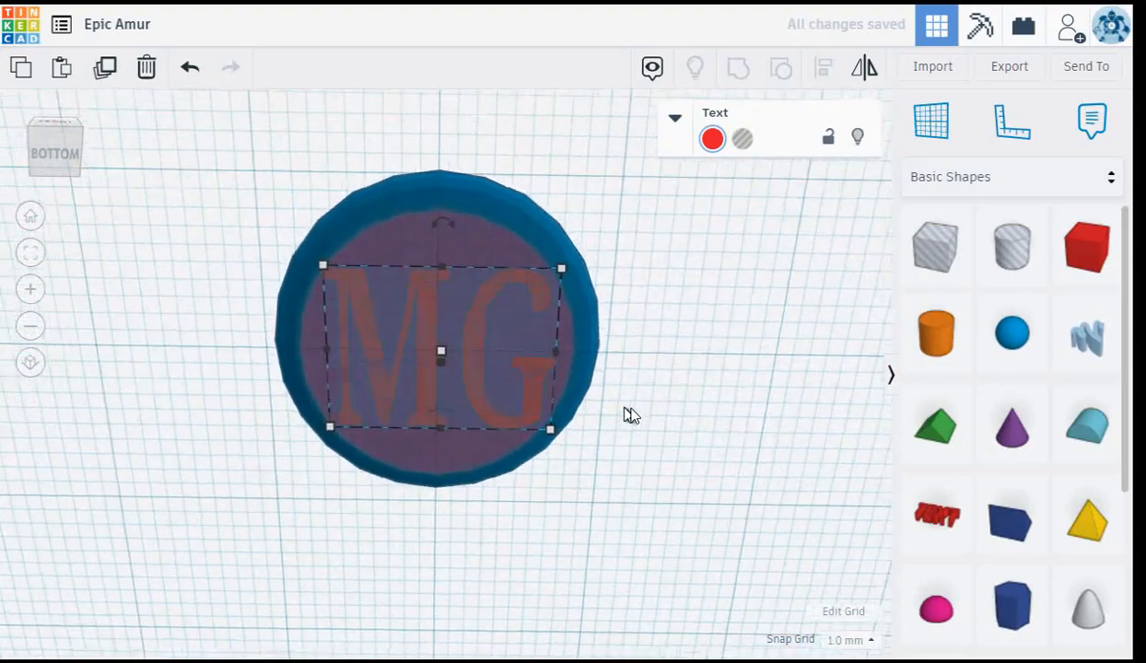
{"action": "scroll", "coordinate": [631, 415], "scroll_direction": "up", "scroll_amount": 3}
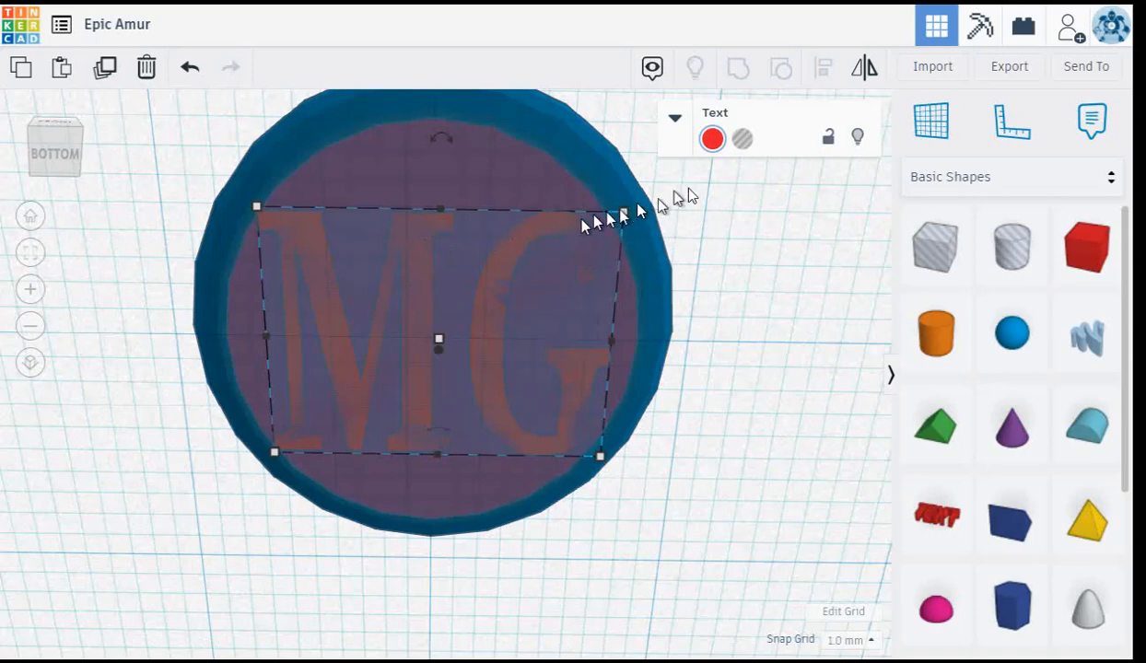
- Turn the MG text into a hole and reduce its depth to 9 mm from the upper edge of the letters
{"action": "left_click", "coordinate": [742, 139]}
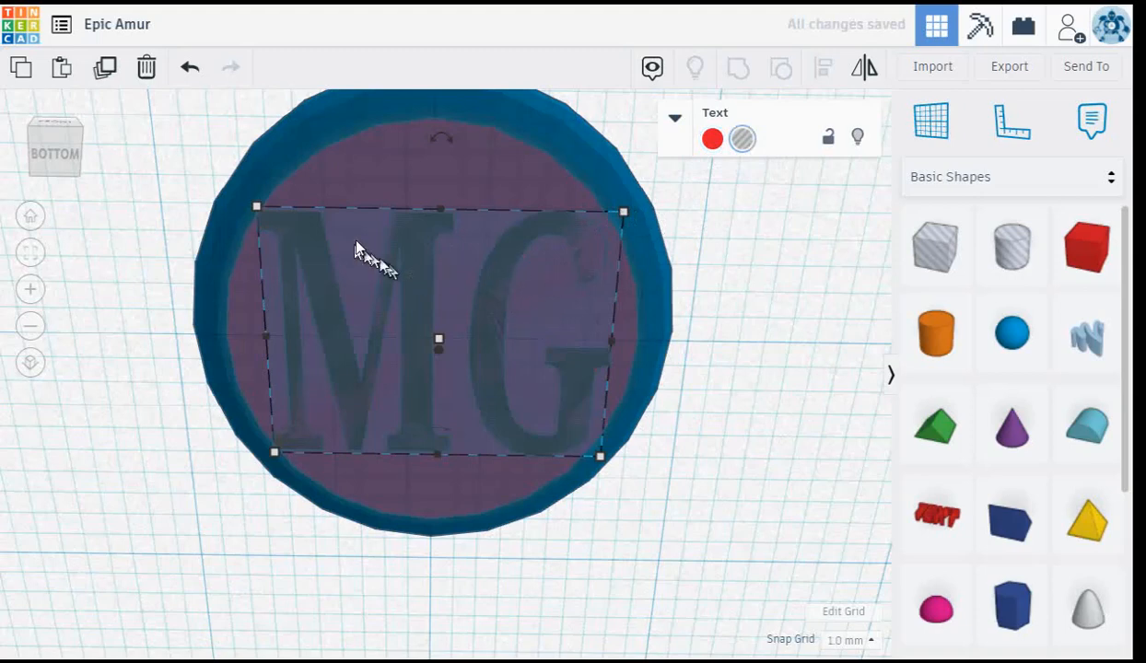
{"action": "mouse_move", "coordinate": [259, 207]}
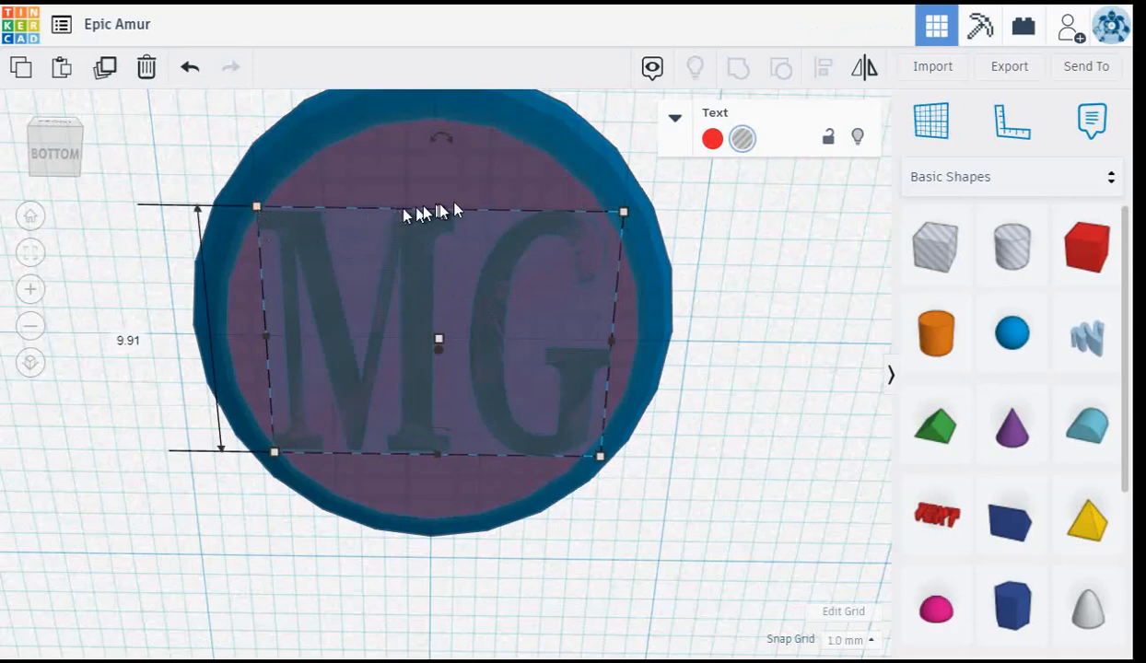
{"action": "left_click_drag", "start_coordinate": [442, 212], "coordinate": [444, 235]}
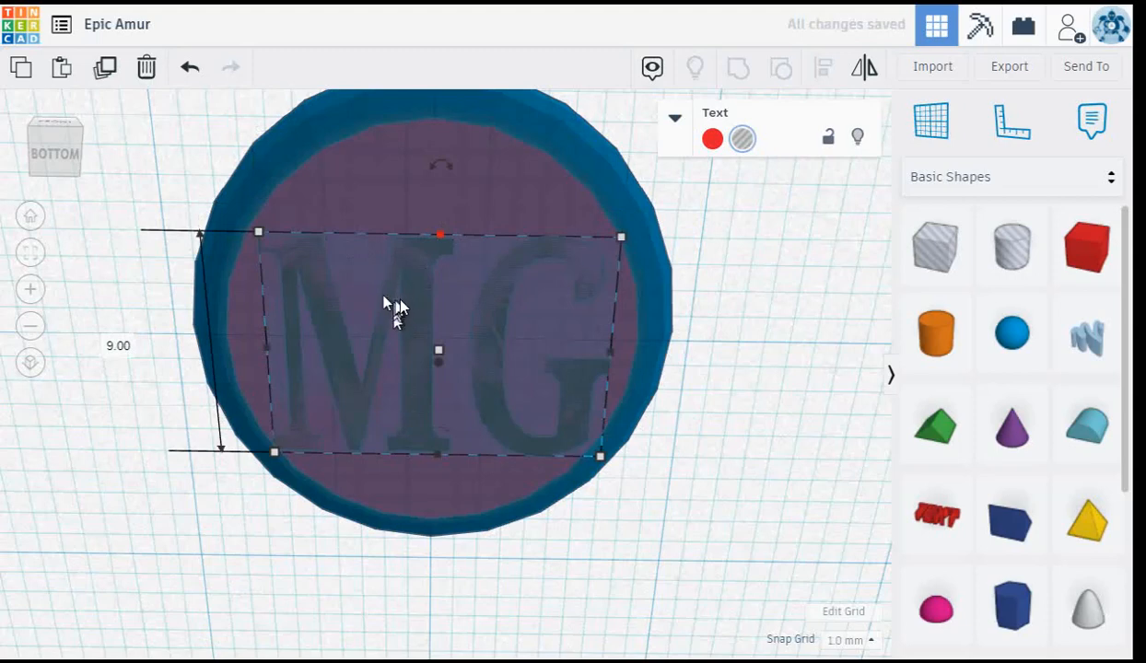
- Try to centre the MG hole on the pawn's underside by shifting it 0.5 mm sideways
{"action": "mouse_move", "coordinate": [411, 301]}
{"action": "left_mouse_down"}
{"action": "mouse_move", "coordinate": [416, 285]}
{"action": "mouse_move", "coordinate": [412, 308]}
{"action": "left_mouse_up"}
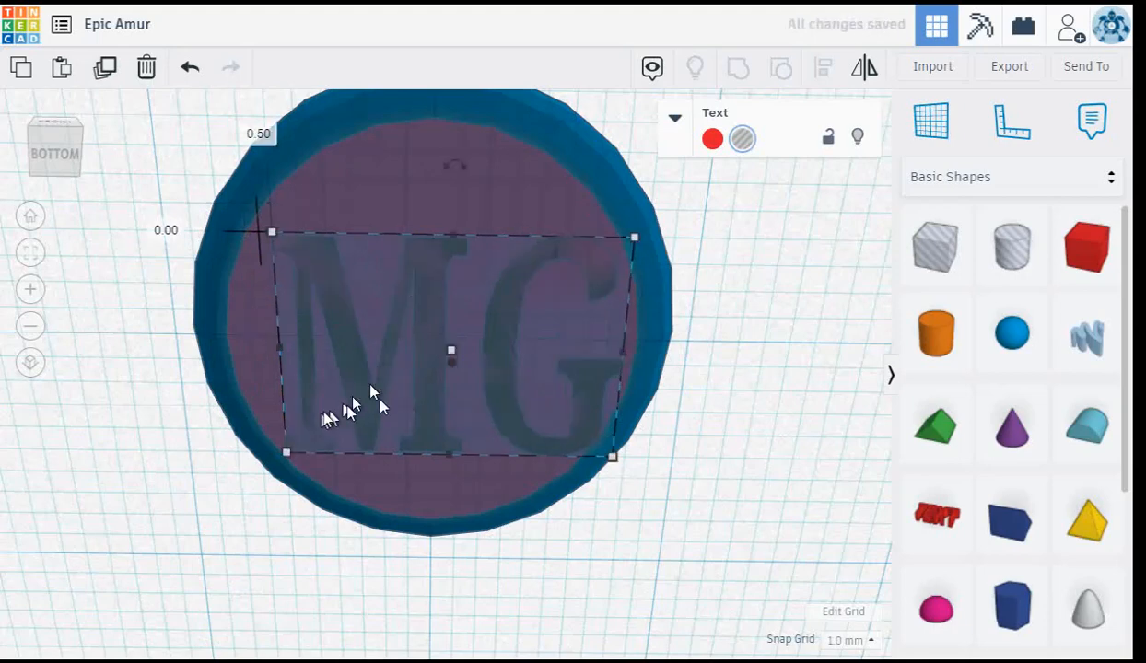
{"action": "left_click_drag", "start_coordinate": [486, 368], "coordinate": [488, 356]}
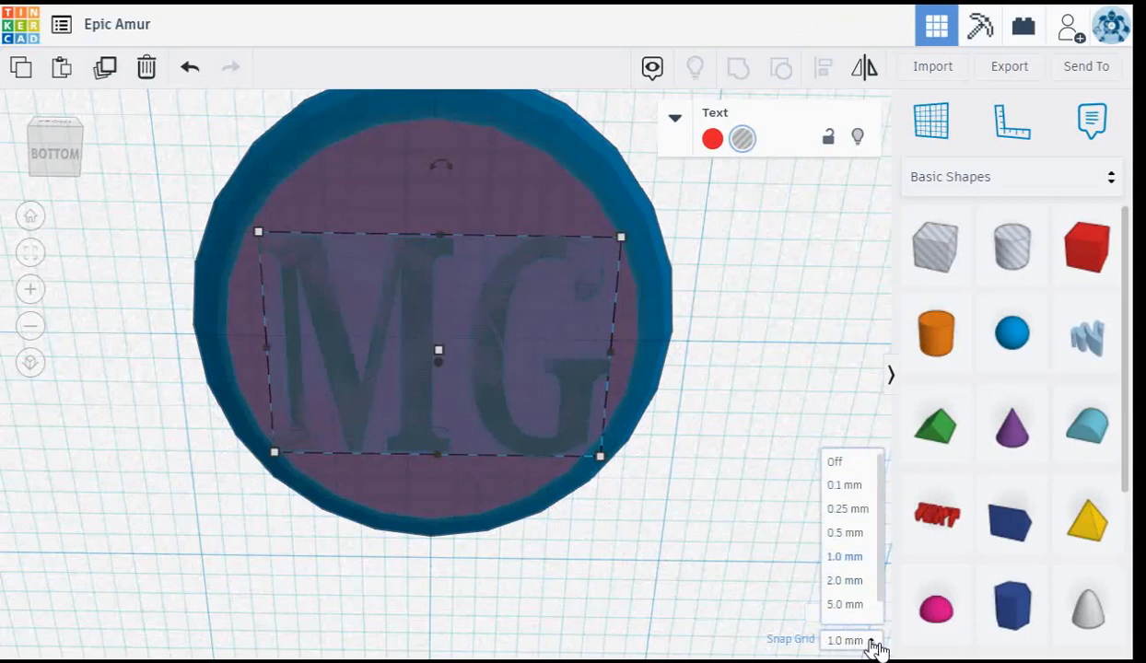
- Set the snap grid to 0.5 mm and nudge the MG hole one increment up towards the centre of the pawn's underside
{"action": "left_click", "coordinate": [844, 534]}
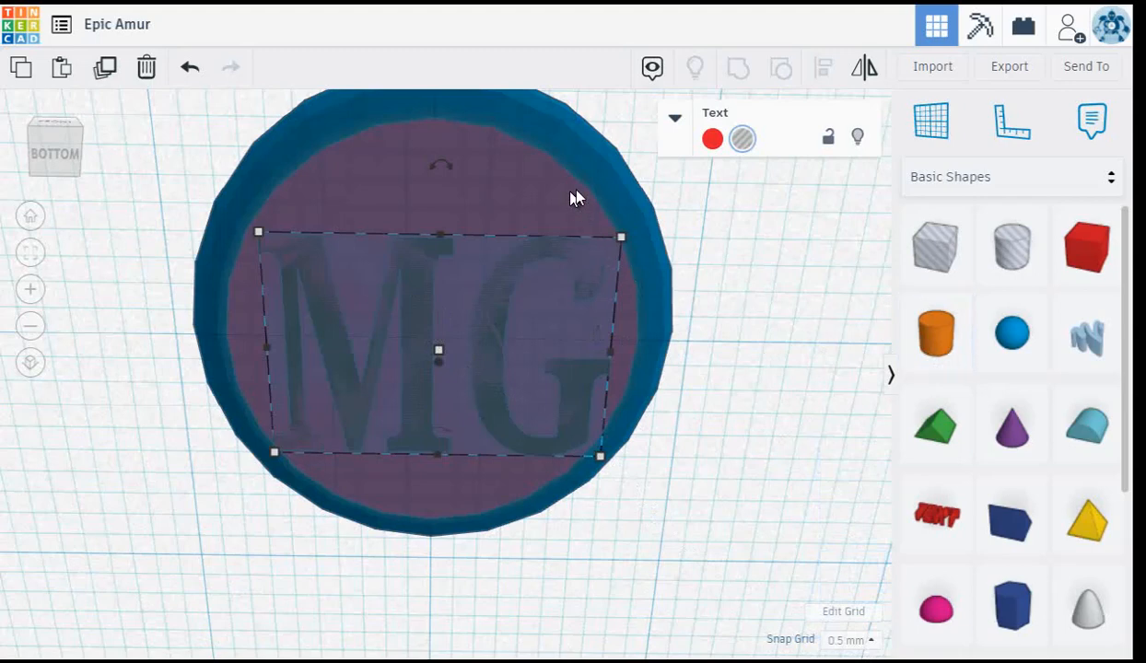
{"action": "key", "text": "Up"}
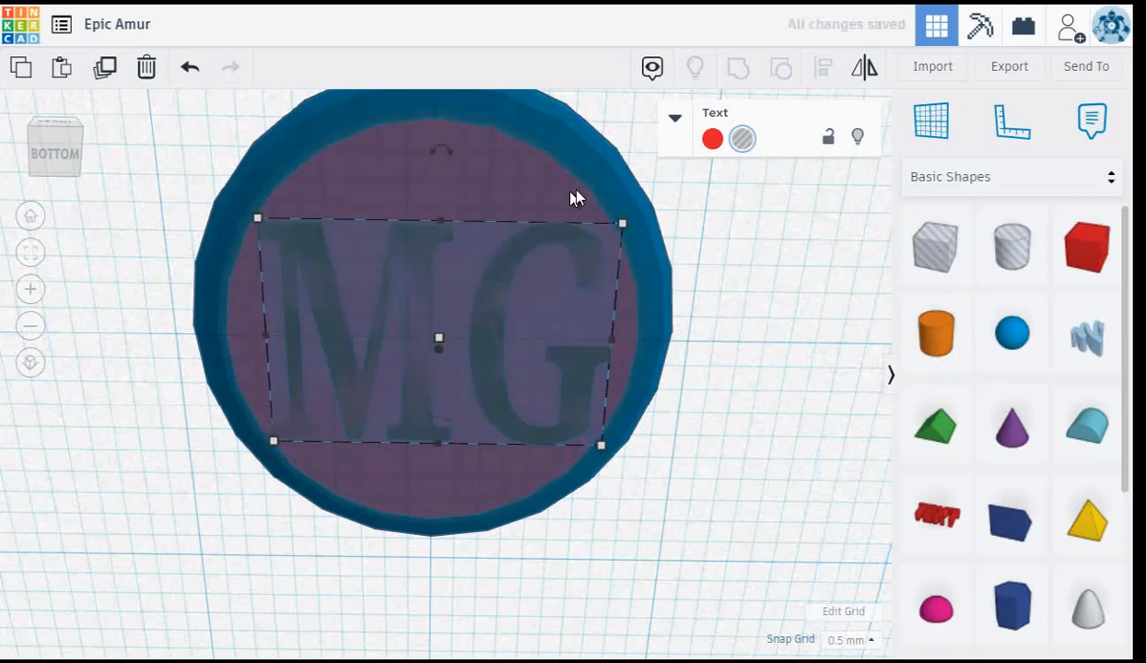
{"action": "left_click", "coordinate": [241, 386]}
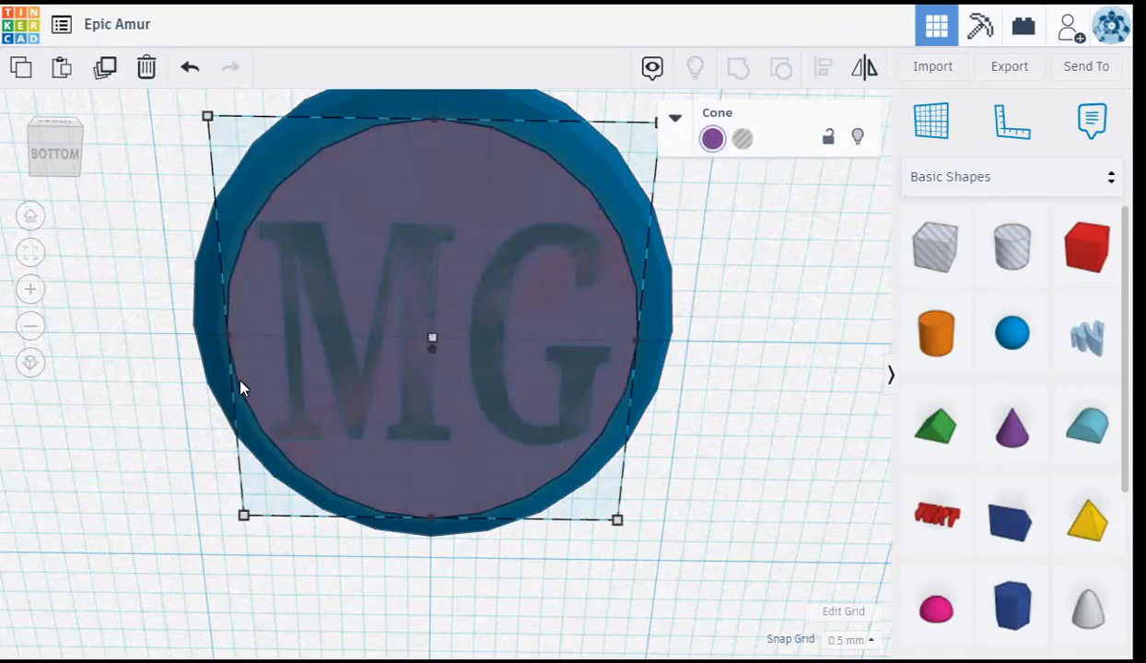
{"action": "left_click", "coordinate": [291, 378]}
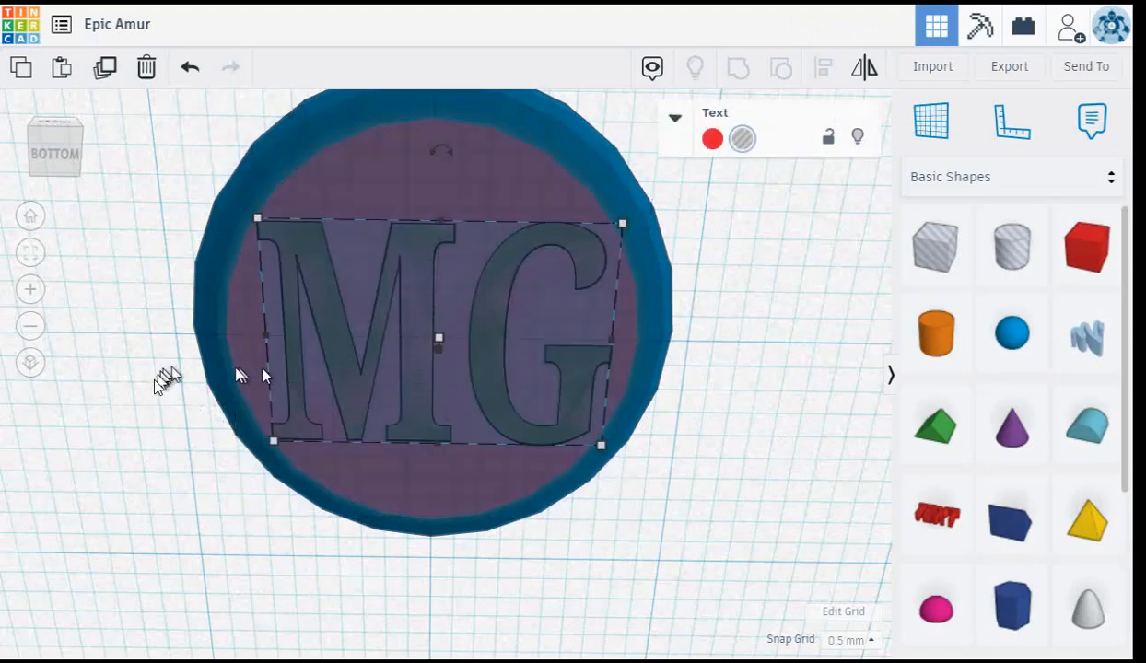
{"action": "left_click_drag", "start_coordinate": [289, 256], "coordinate": [289, 256]}
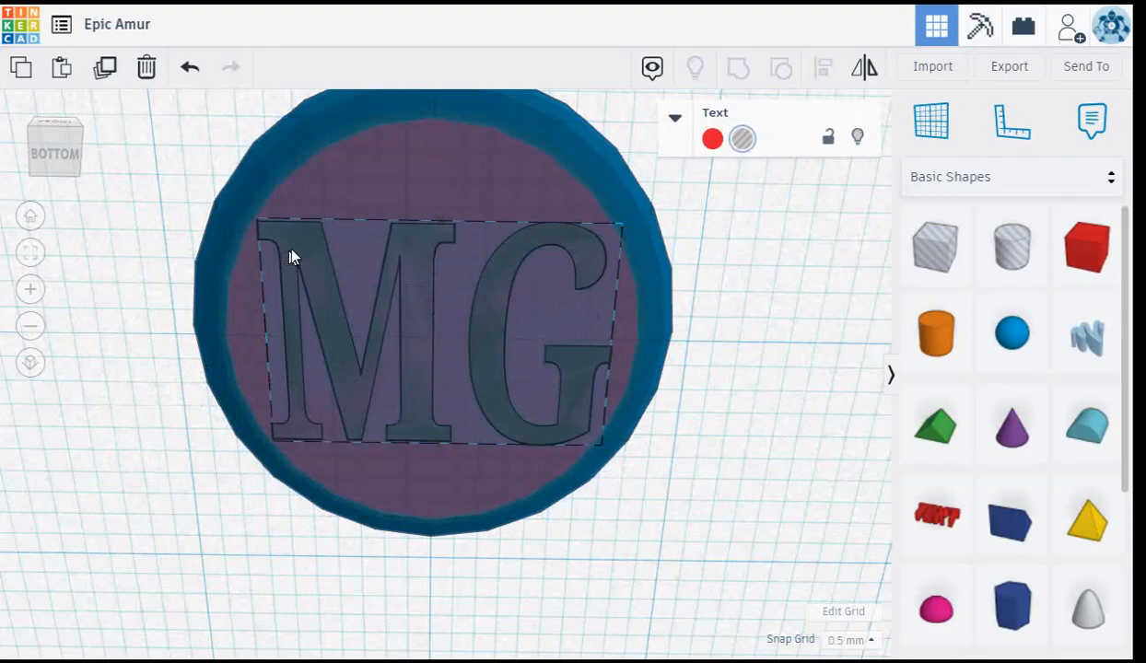
{"action": "middle_click_drag", "start_coordinate": [289, 250], "coordinate": [369, 267]}
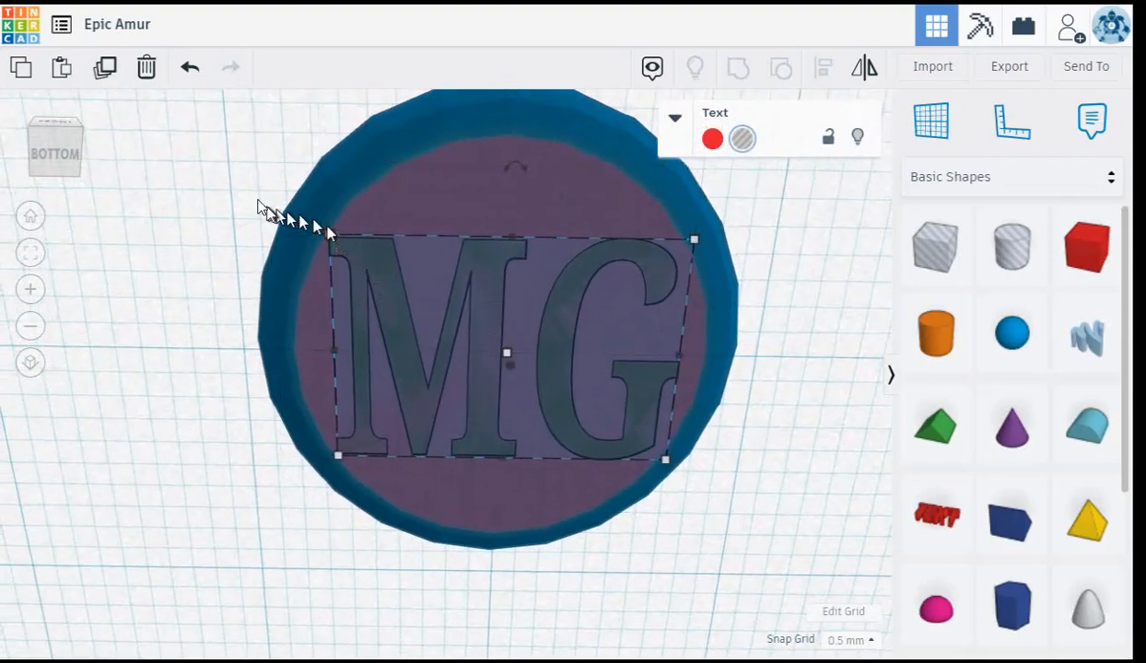
{"action": "left_click", "coordinate": [162, 158]}
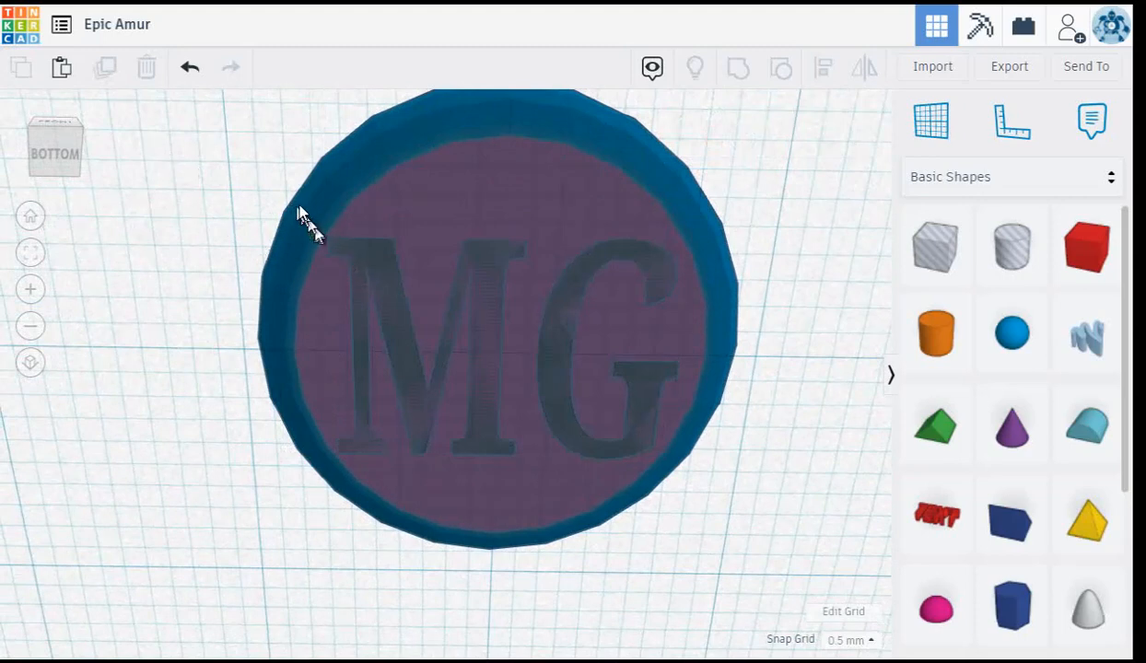
- Shorten the MG letters slightly from their upper edge so they fit better within the round base
{"action": "left_click", "coordinate": [493, 262]}
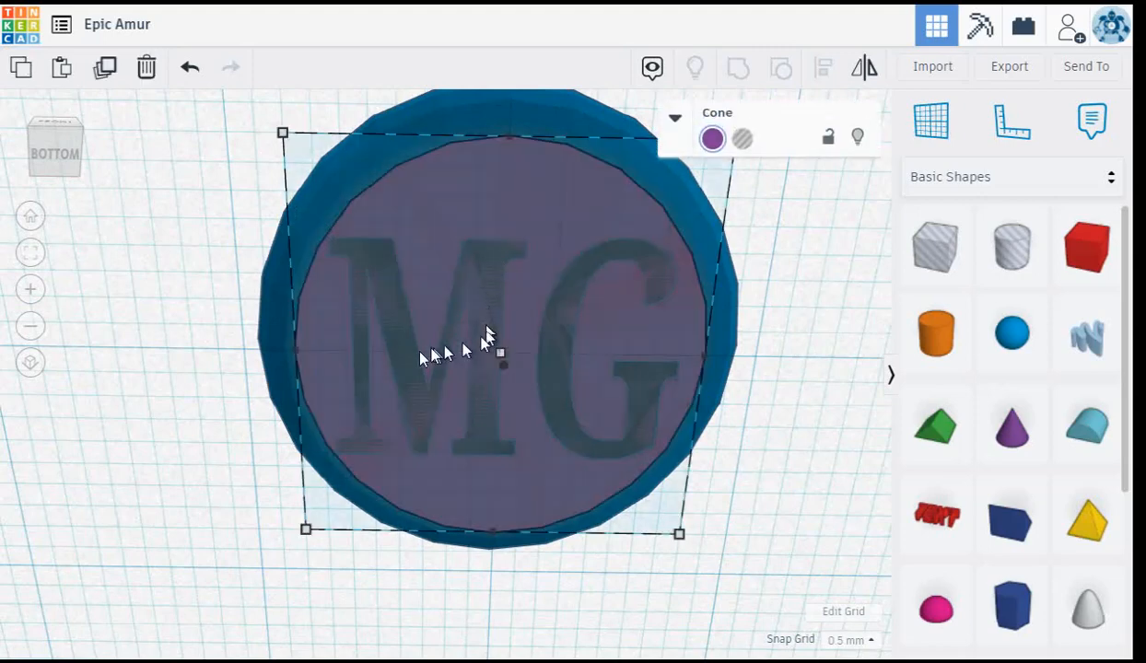
{"action": "mouse_move", "coordinate": [404, 361]}
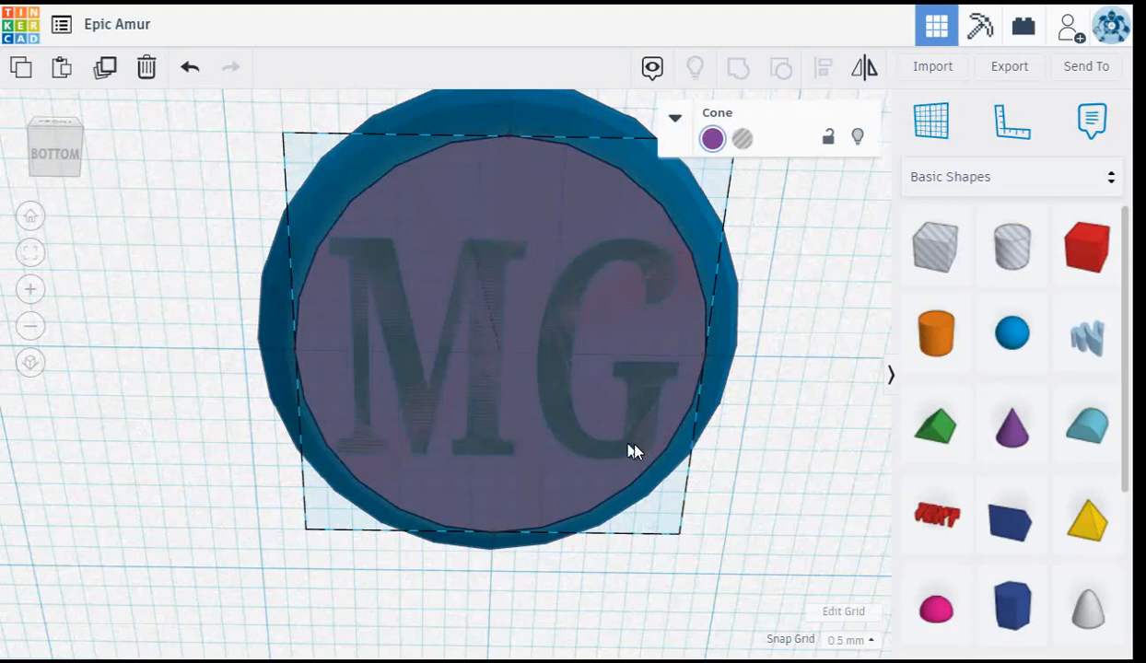
{"action": "left_click", "coordinate": [625, 448]}
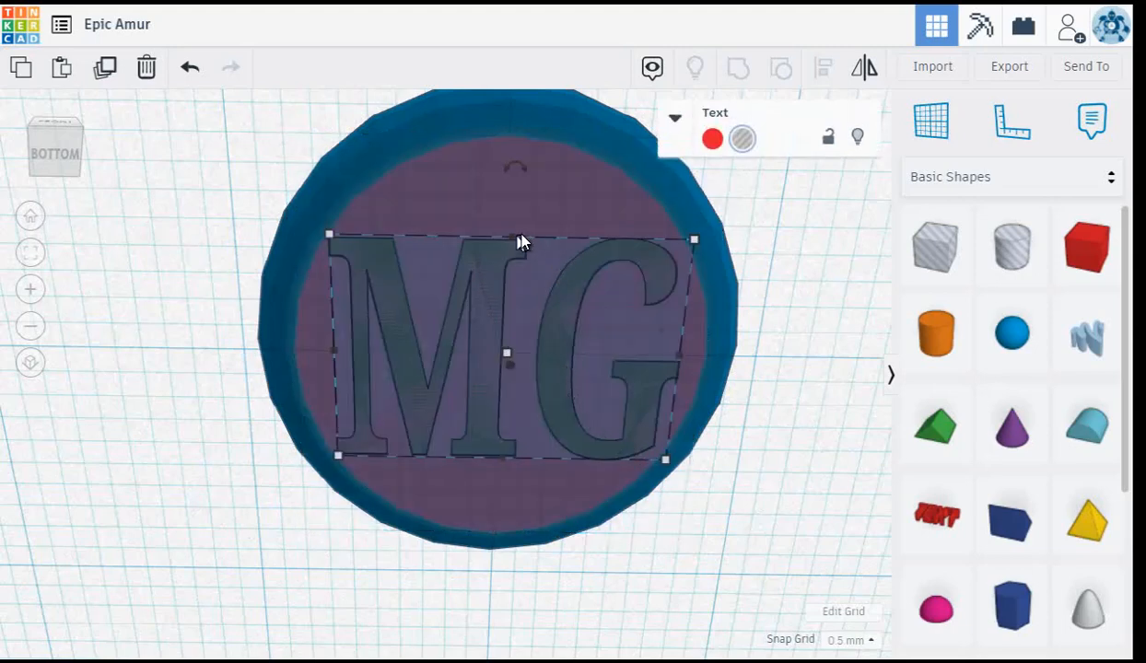
{"action": "left_click_drag", "start_coordinate": [514, 242], "coordinate": [517, 253]}
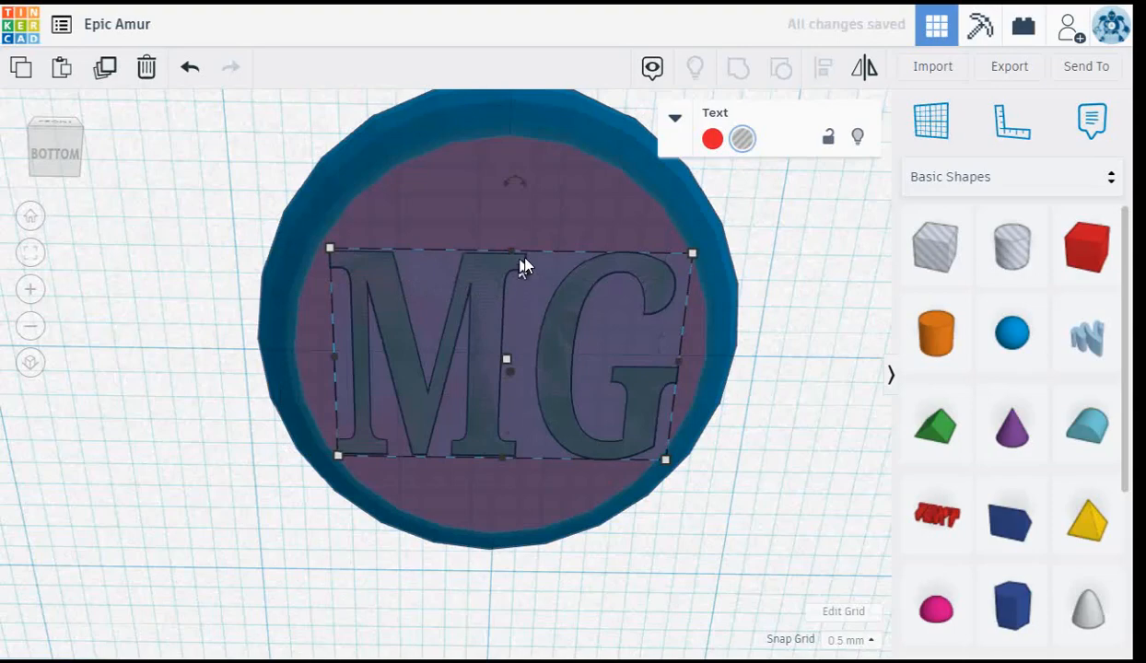
{"action": "middle_click_drag", "start_coordinate": [521, 264], "coordinate": [443, 288]}
{"action": "scroll", "coordinate": [438, 288], "scroll_direction": "down", "scroll_amount": 5}
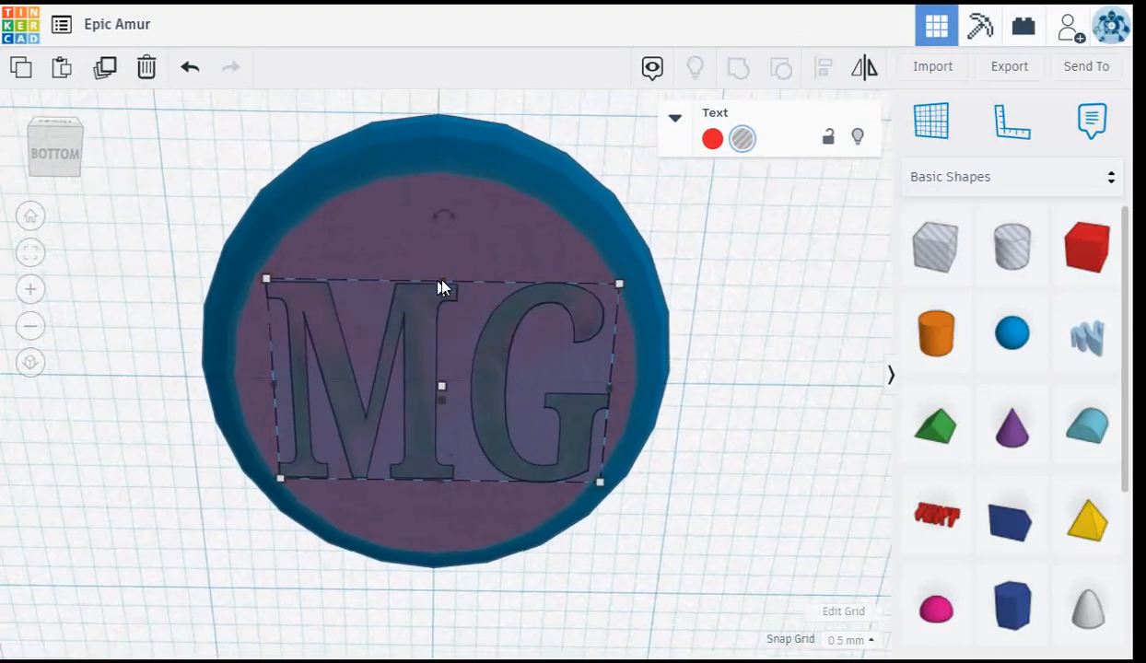
- Group all six shapes into one pawn so that MG is cut out of the base, and check the underside
{"action": "right_click_drag", "start_coordinate": [684, 232], "coordinate": [691, 294]}
{"action": "right_click_drag", "start_coordinate": [702, 247], "coordinate": [631, 449]}
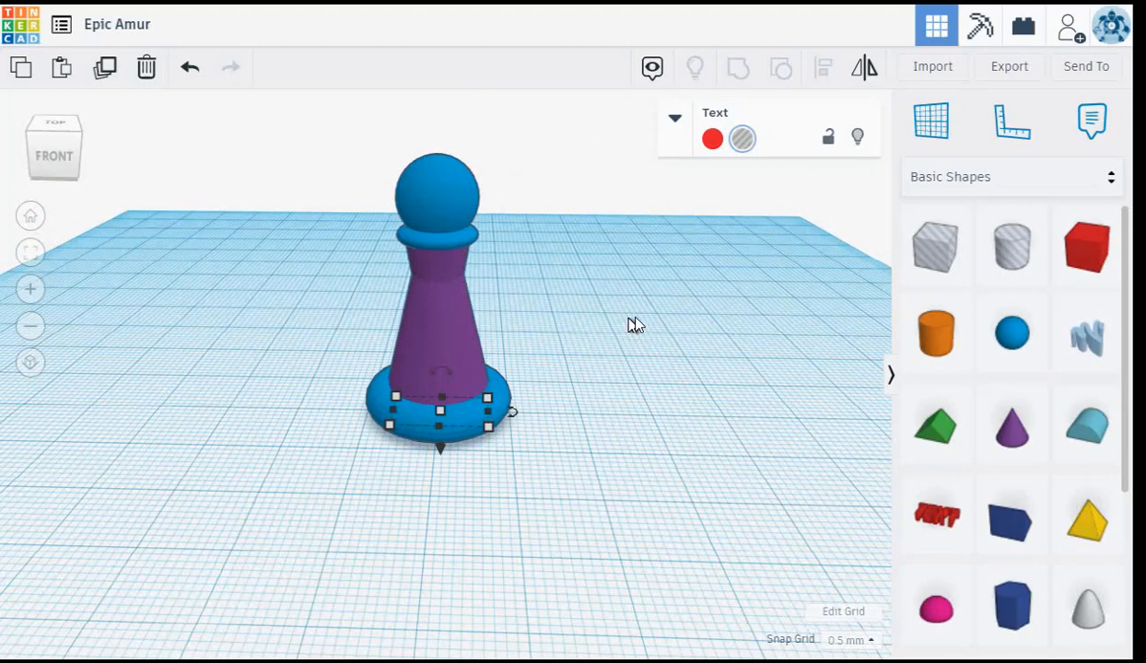
{"action": "left_click", "coordinate": [639, 341]}
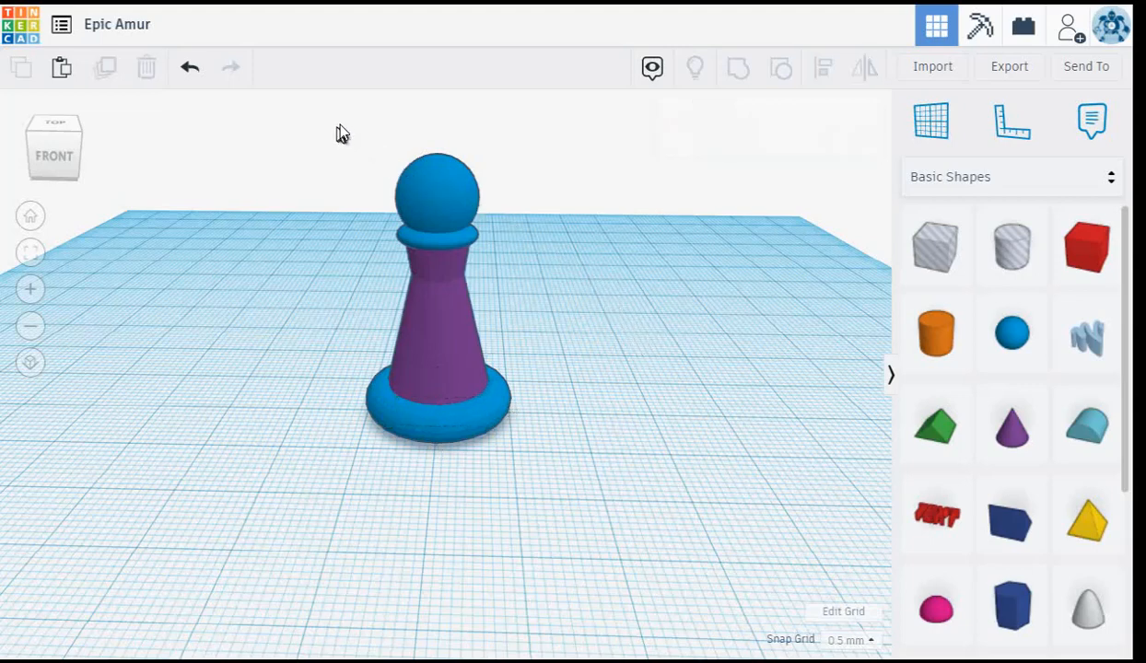
{"action": "left_click_drag", "start_coordinate": [346, 162], "coordinate": [603, 493]}
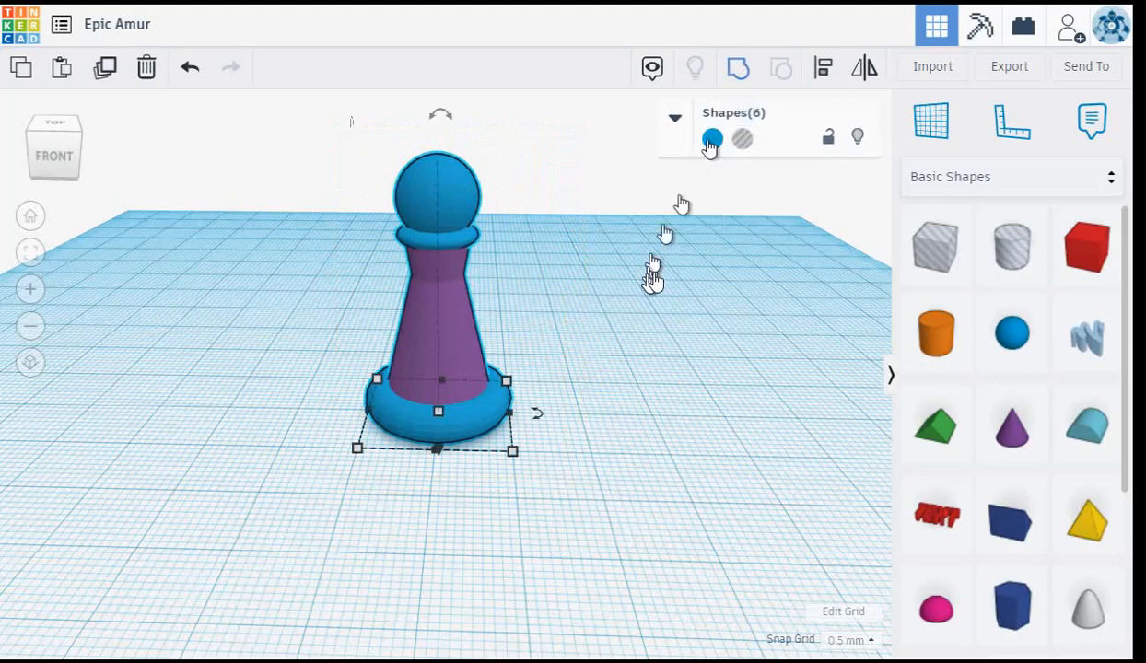
{"action": "key", "text": "Delete"}
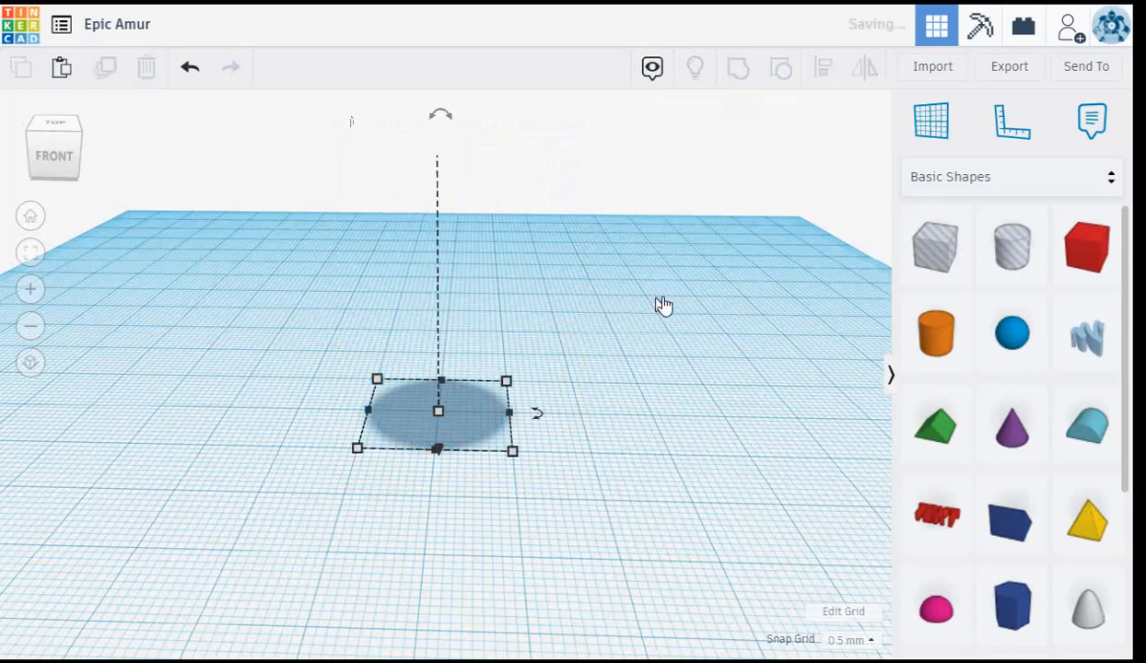
{"action": "key", "text": "ctrl+z"}
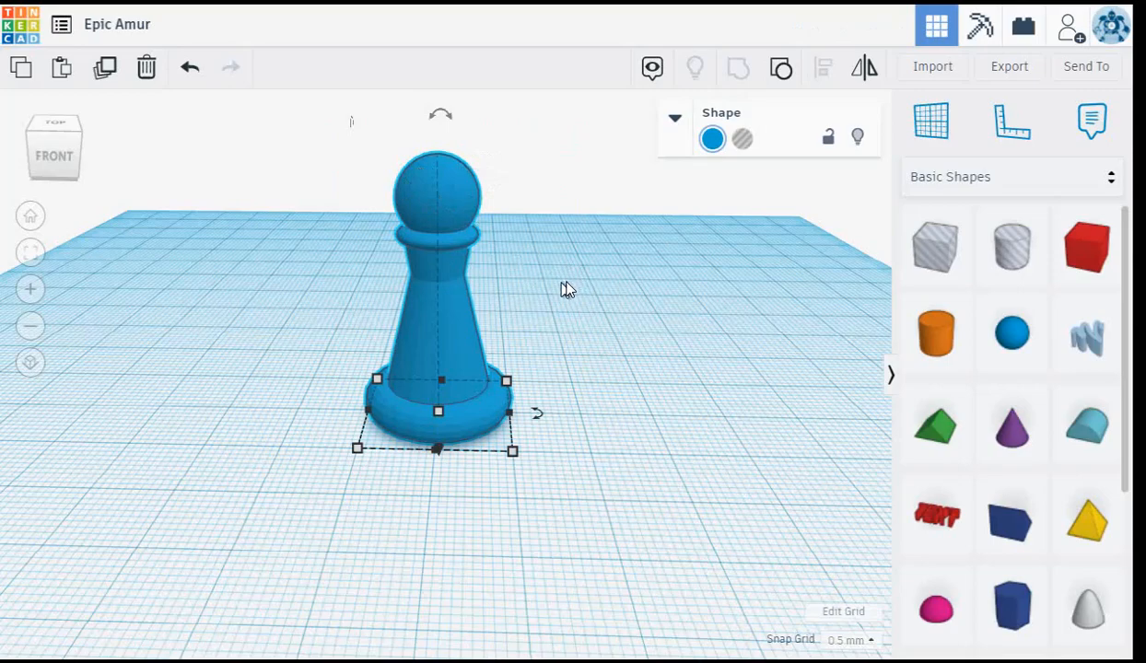
{"action": "right_click_drag", "start_coordinate": [603, 315], "coordinate": [504, 486]}
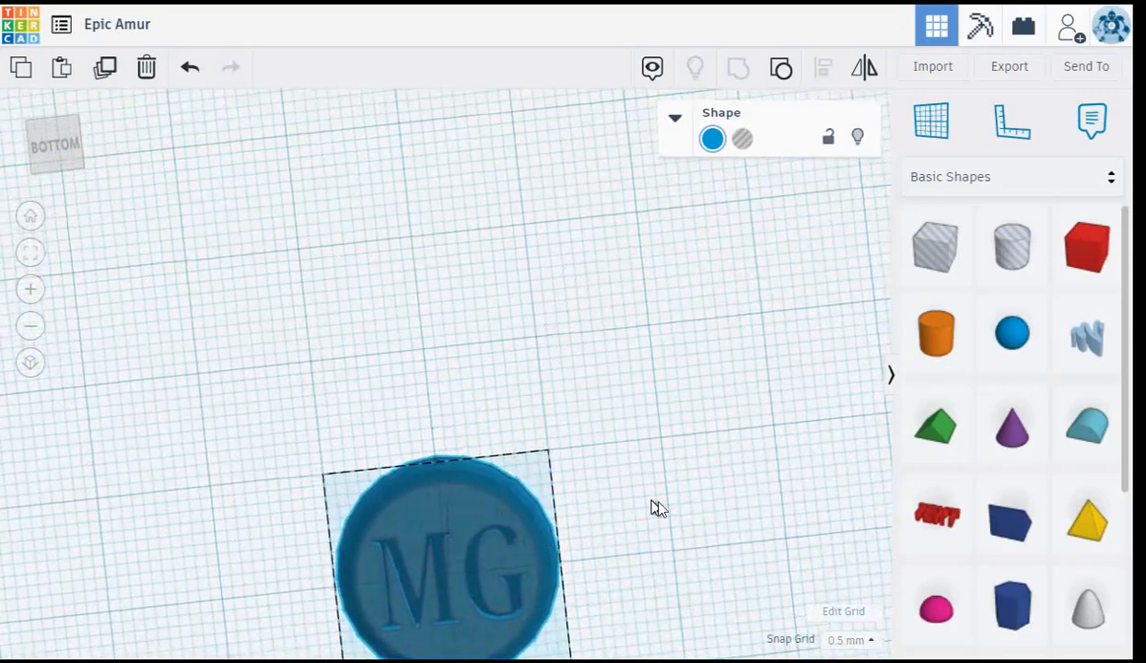
{"action": "right_click_drag", "start_coordinate": [658, 506], "coordinate": [669, 635]}
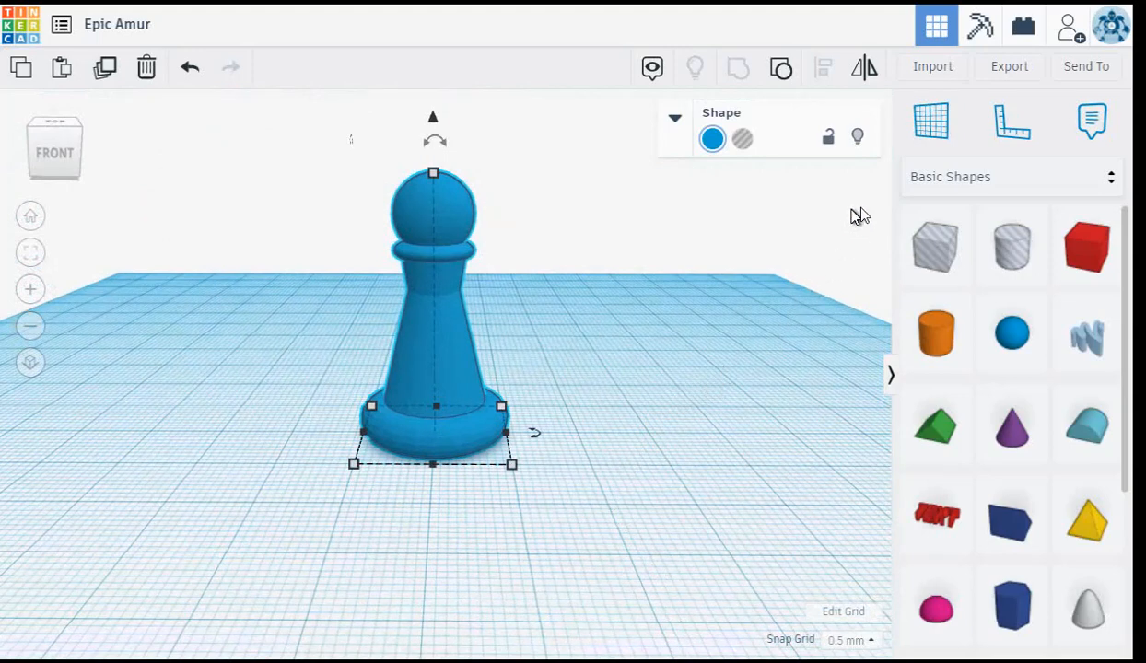
- Rename the design as "T Pawn Your Name"
{"action": "left_click", "coordinate": [122, 28]}
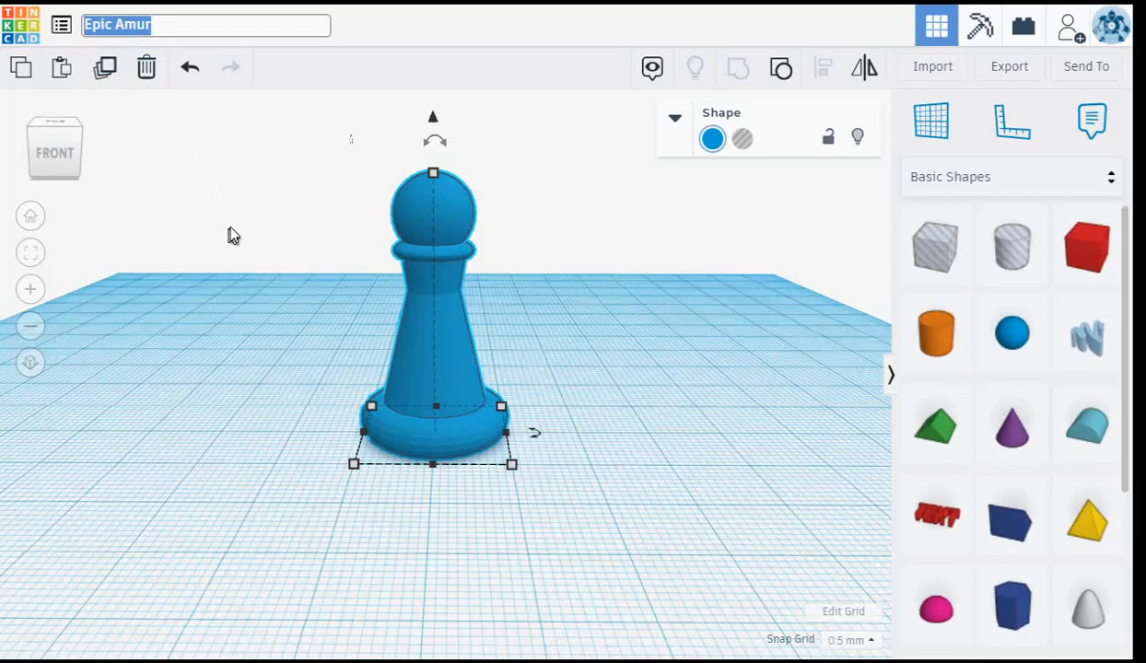
{"action": "type", "text": "T"}
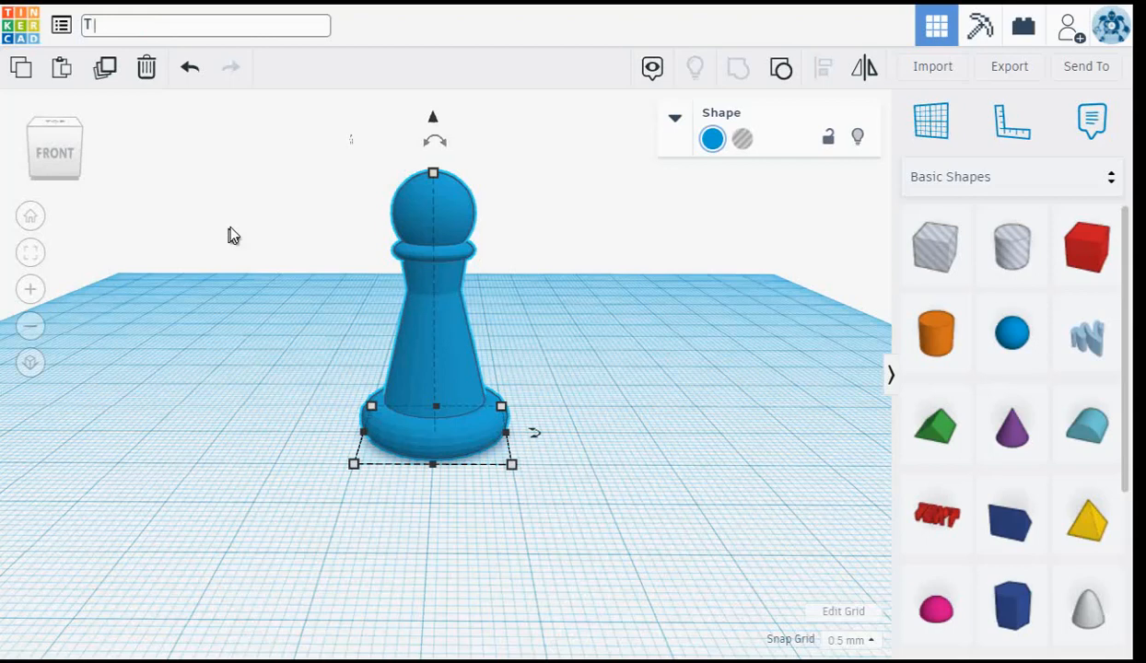
{"action": "type", "text": "Pawn"}
{"action": "type", "text": "Your Name"}
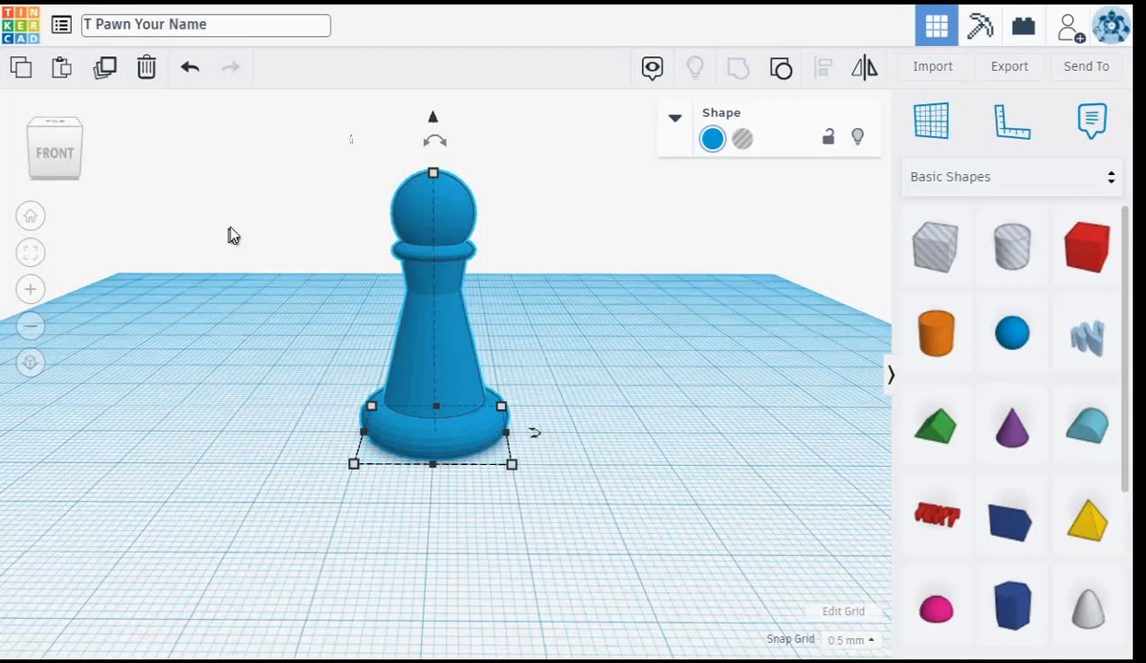
{"action": "left_click", "coordinate": [277, 322]}
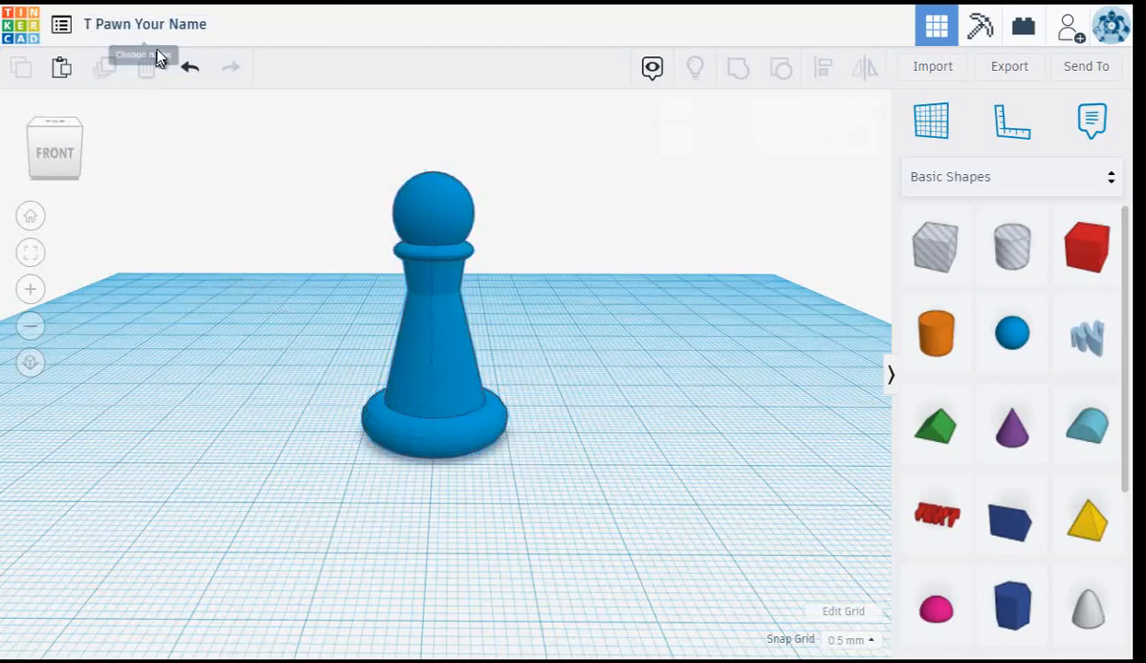
- Export everything in the design as an STL file named T Pawn Your Name.stl and leave the editor for the home page
{"action": "left_click", "coordinate": [1012, 72]}
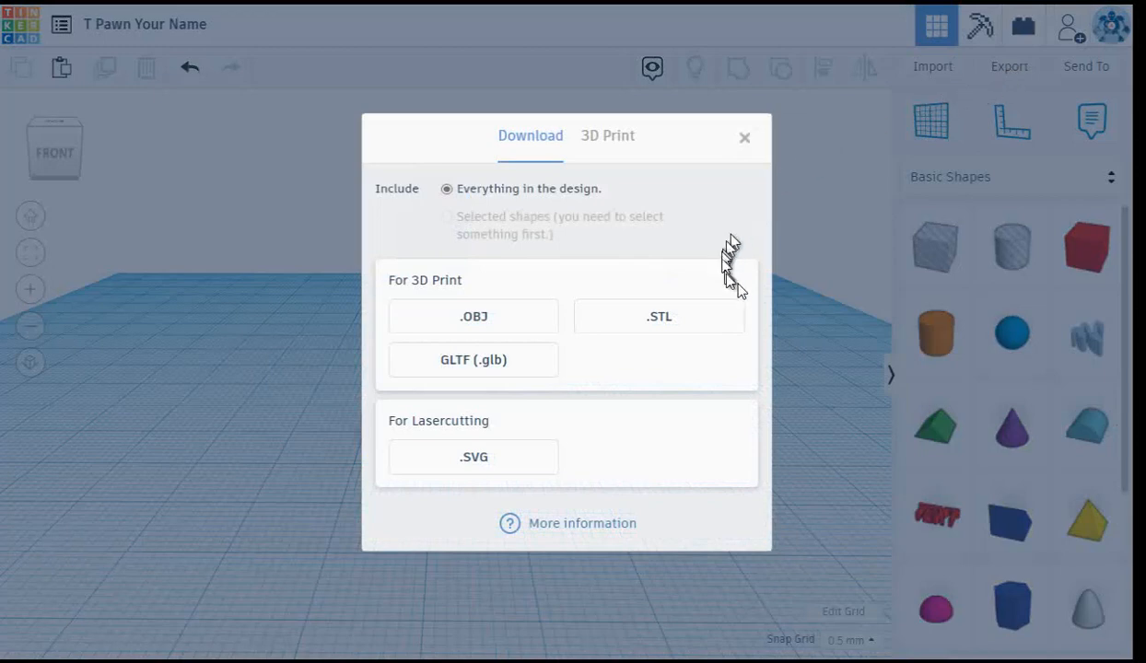
{"action": "left_click", "coordinate": [658, 322]}
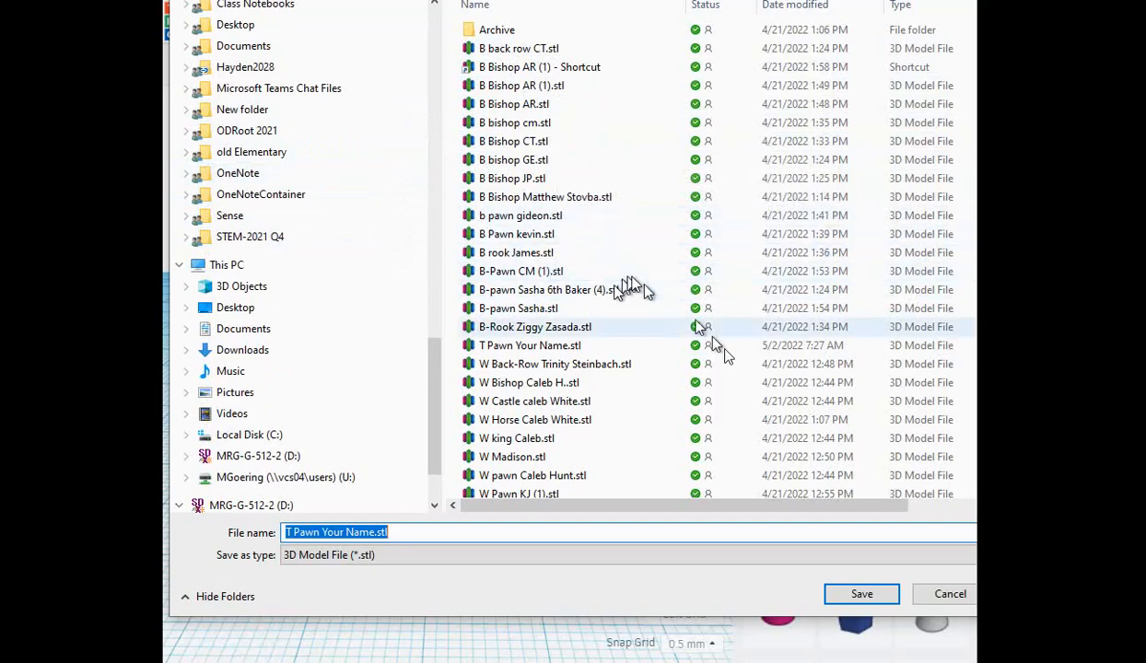
{"action": "left_click", "coordinate": [859, 596]}
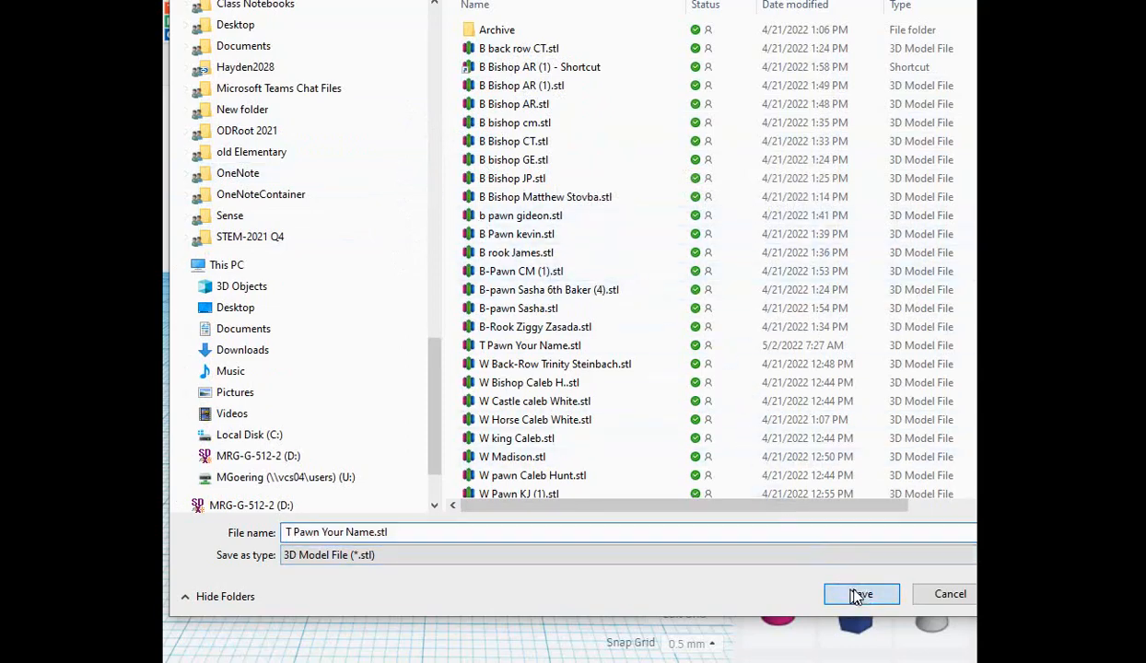
{"action": "left_click", "coordinate": [785, 280]}
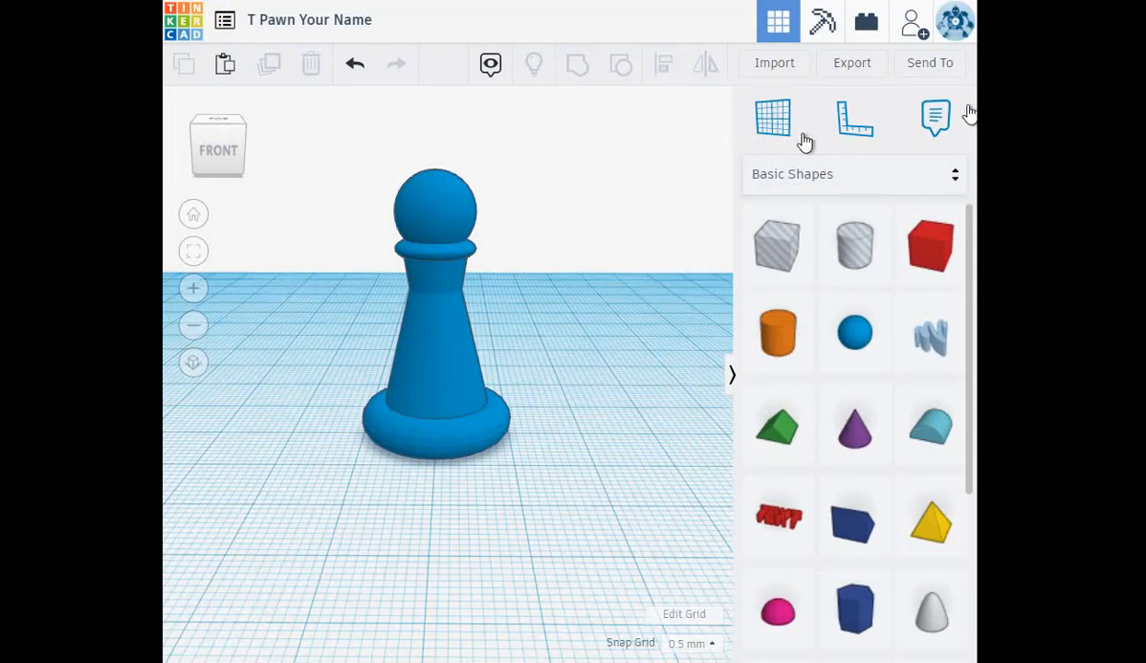
{"action": "left_click", "coordinate": [932, 2]}
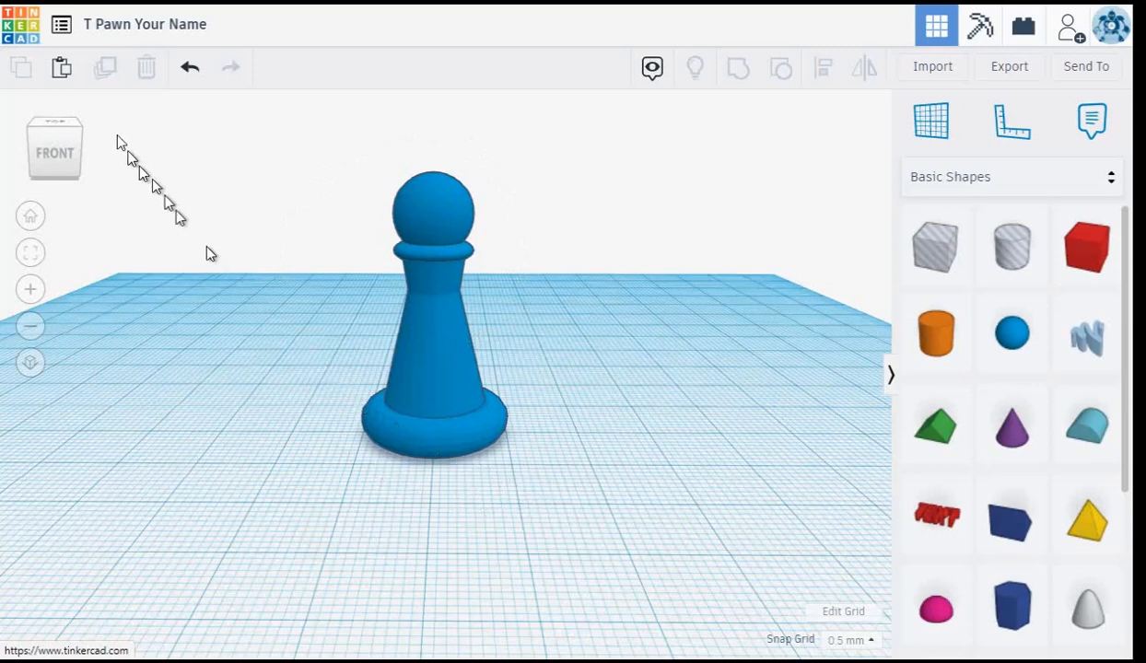
{"action": "left_click", "coordinate": [26, 23]}
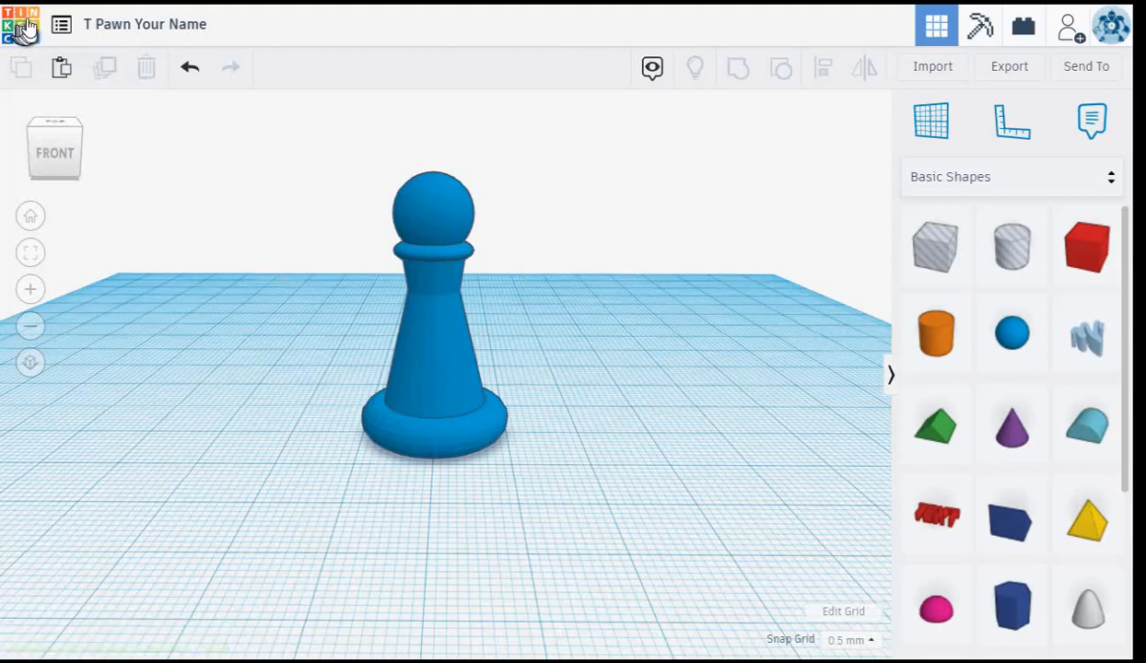